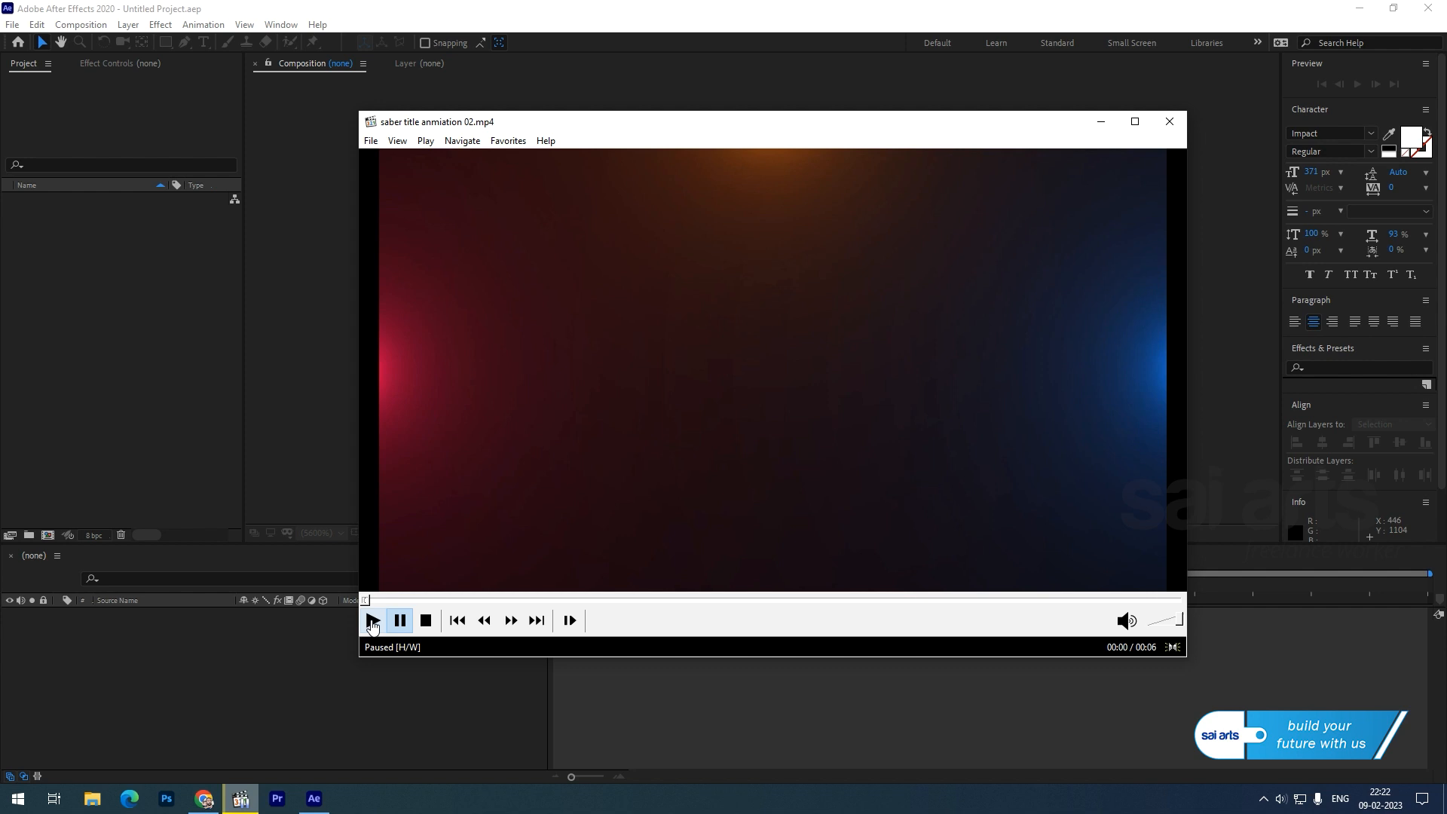
Step: Play the reference clip "saber title anmiation 02.mp4" through twice to study the title animation
{"action": "left_click", "coordinate": [372, 622]}
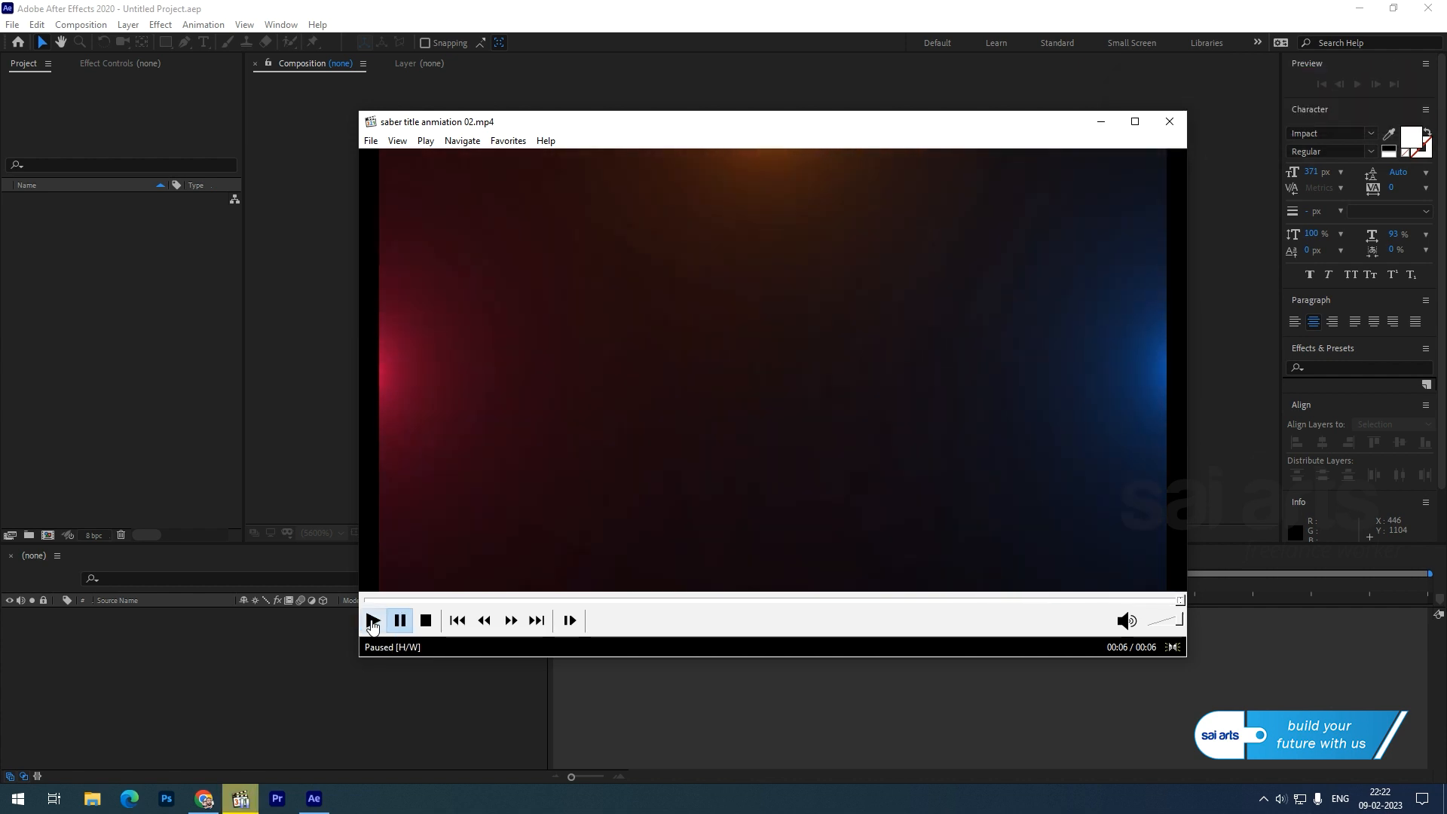
{"action": "left_click", "coordinate": [373, 623]}
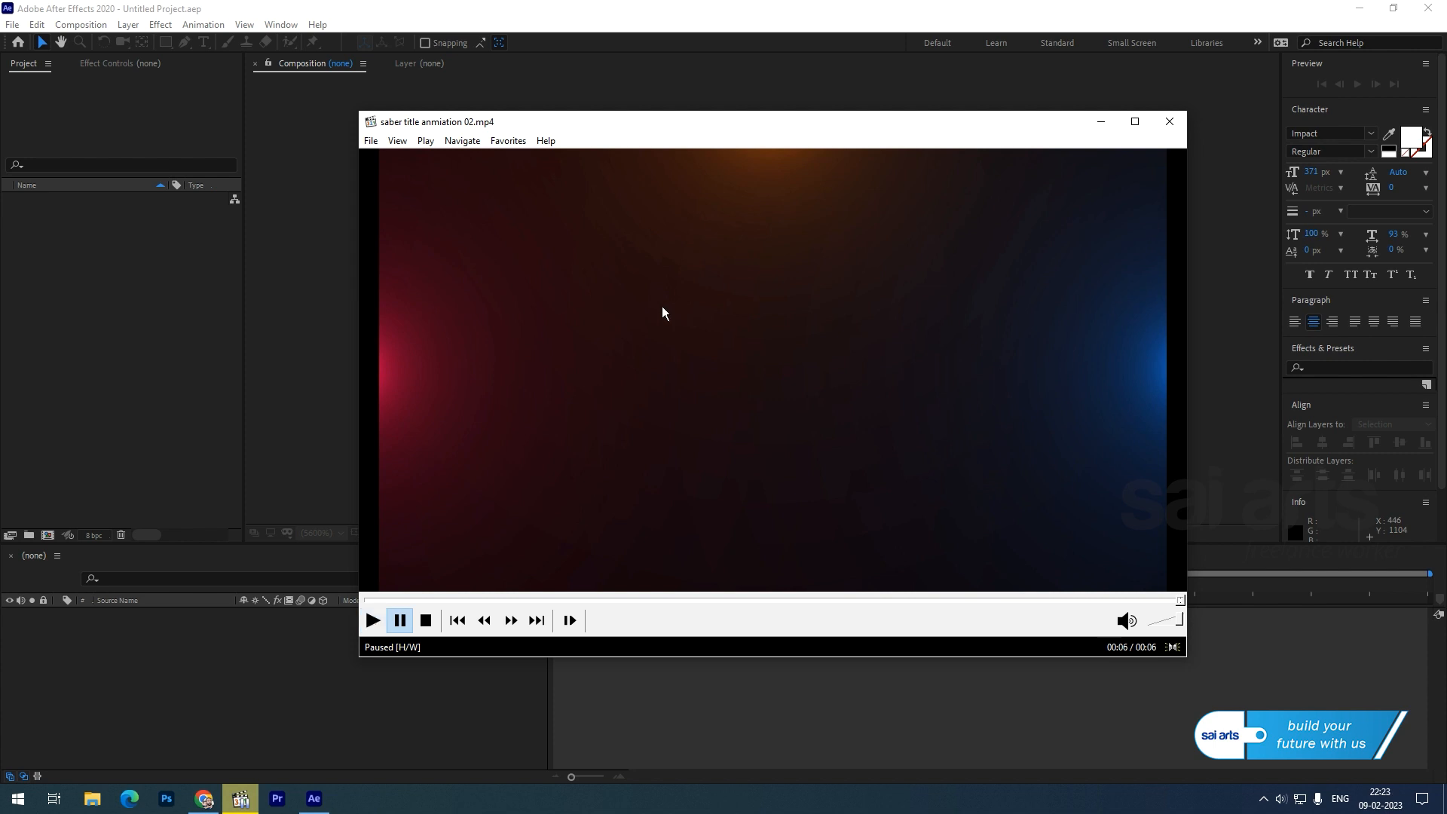
Step: Switch to After Effects and create a 1920 x 1080 composition at 25 fps with a 15-second duration
{"action": "left_click", "coordinate": [704, 23]}
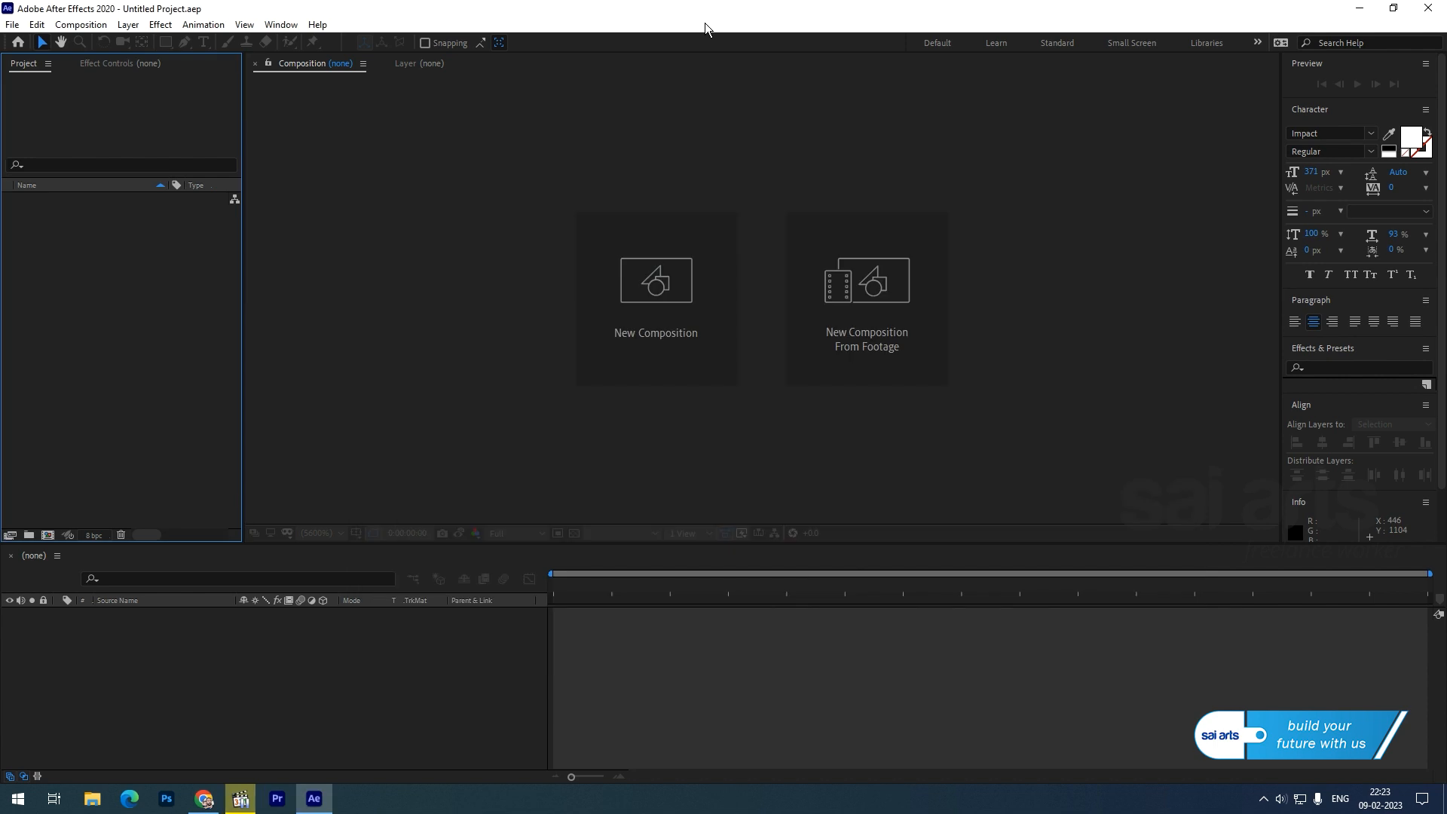
{"action": "left_click", "coordinate": [657, 306]}
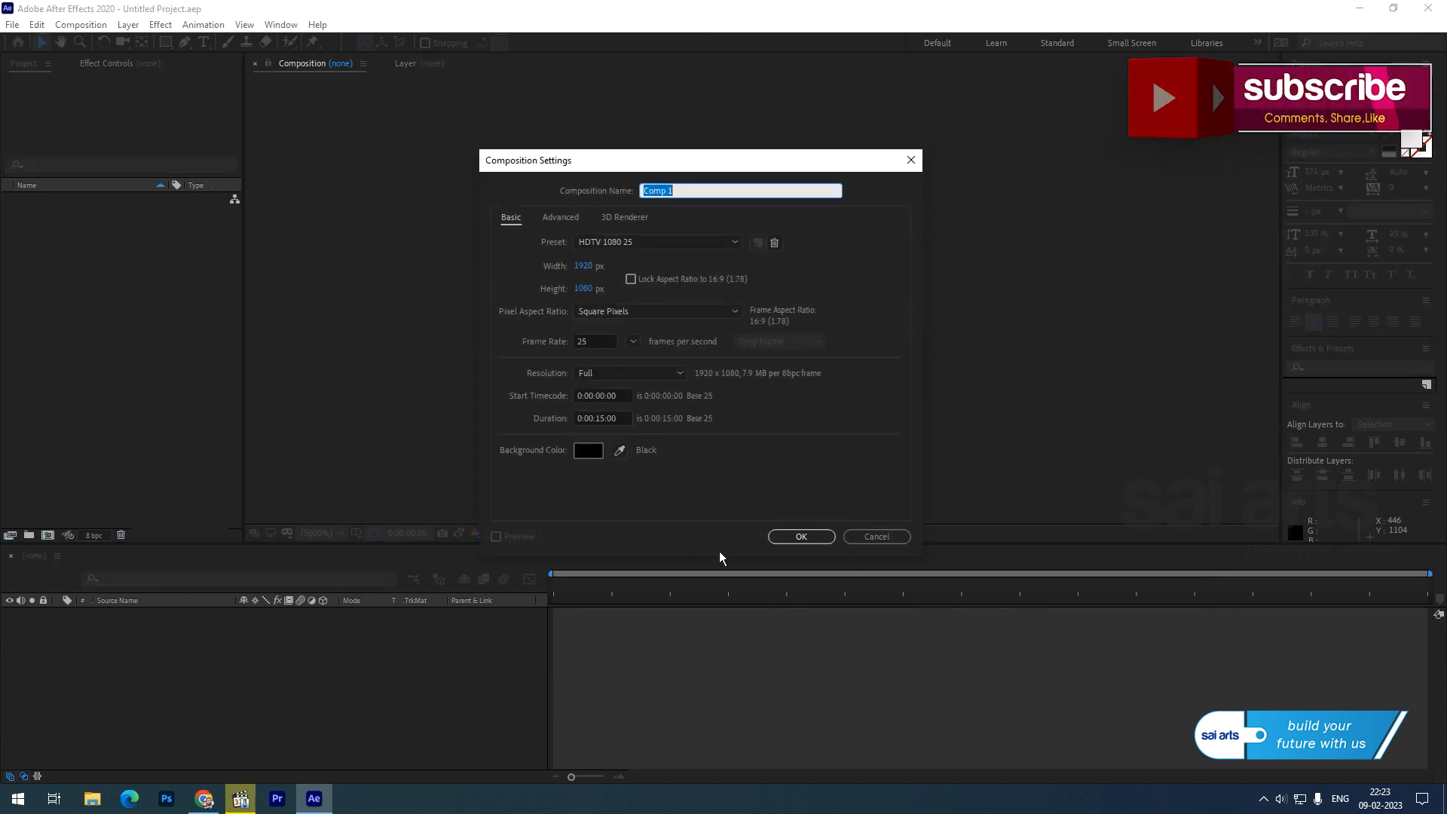
{"action": "left_click", "coordinate": [804, 536]}
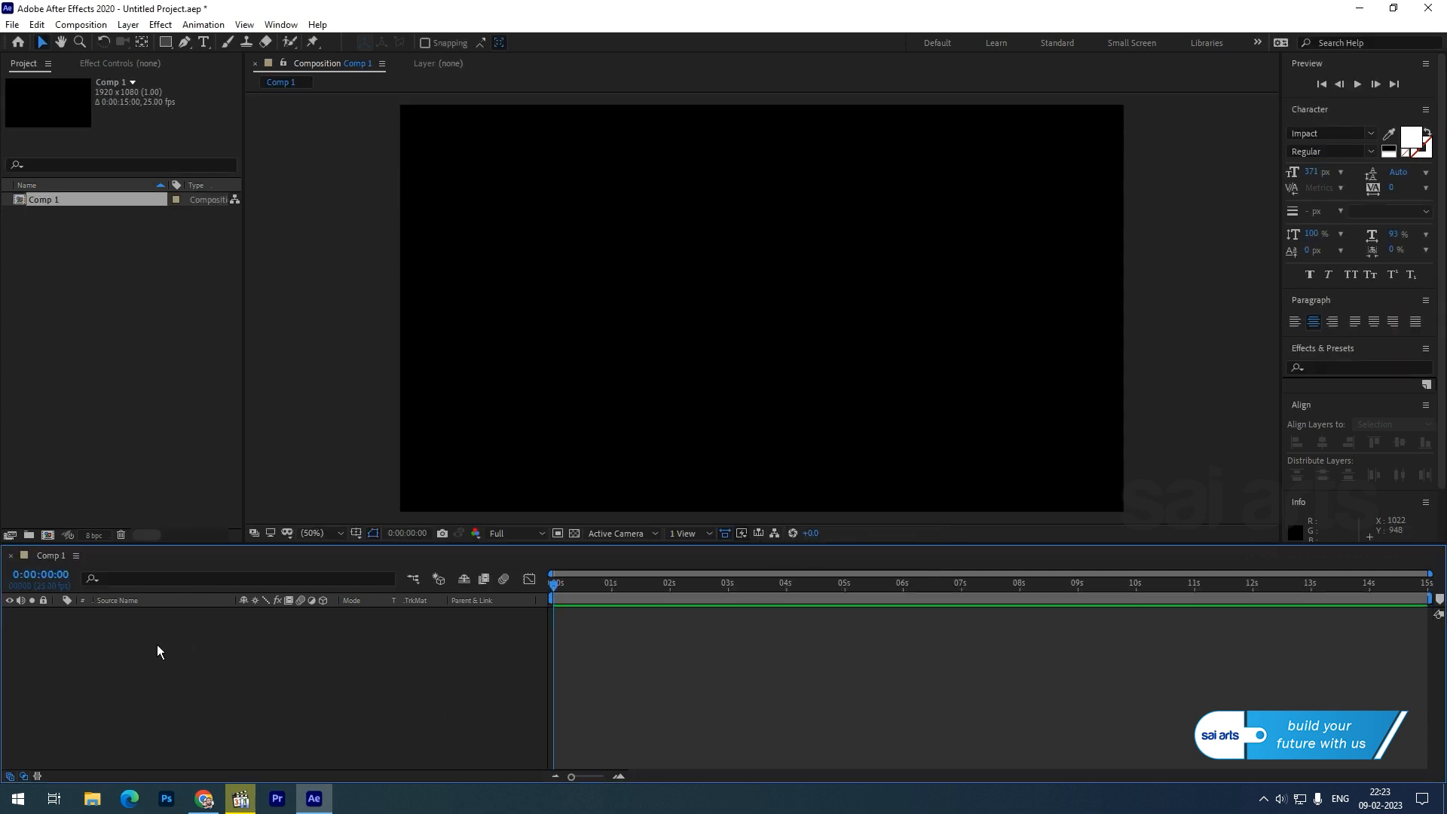
Step: Create a black 1920 x 1080 solid layer named "flare" in Comp 1
{"action": "right_click", "coordinate": [124, 613]}
{"action": "mouse_move", "coordinate": [229, 446]}
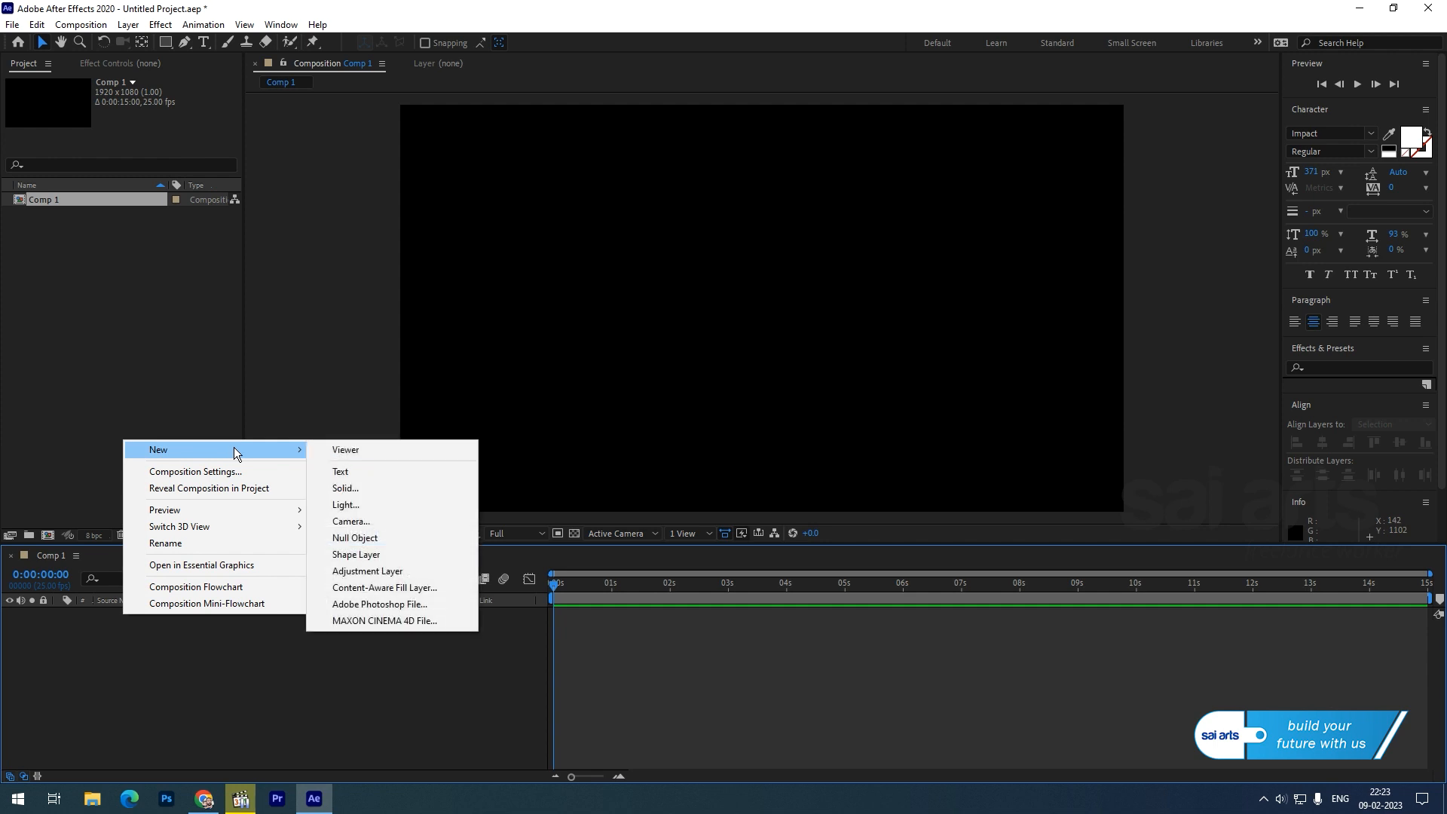
{"action": "left_click", "coordinate": [383, 488]}
{"action": "type", "text": "flare"}
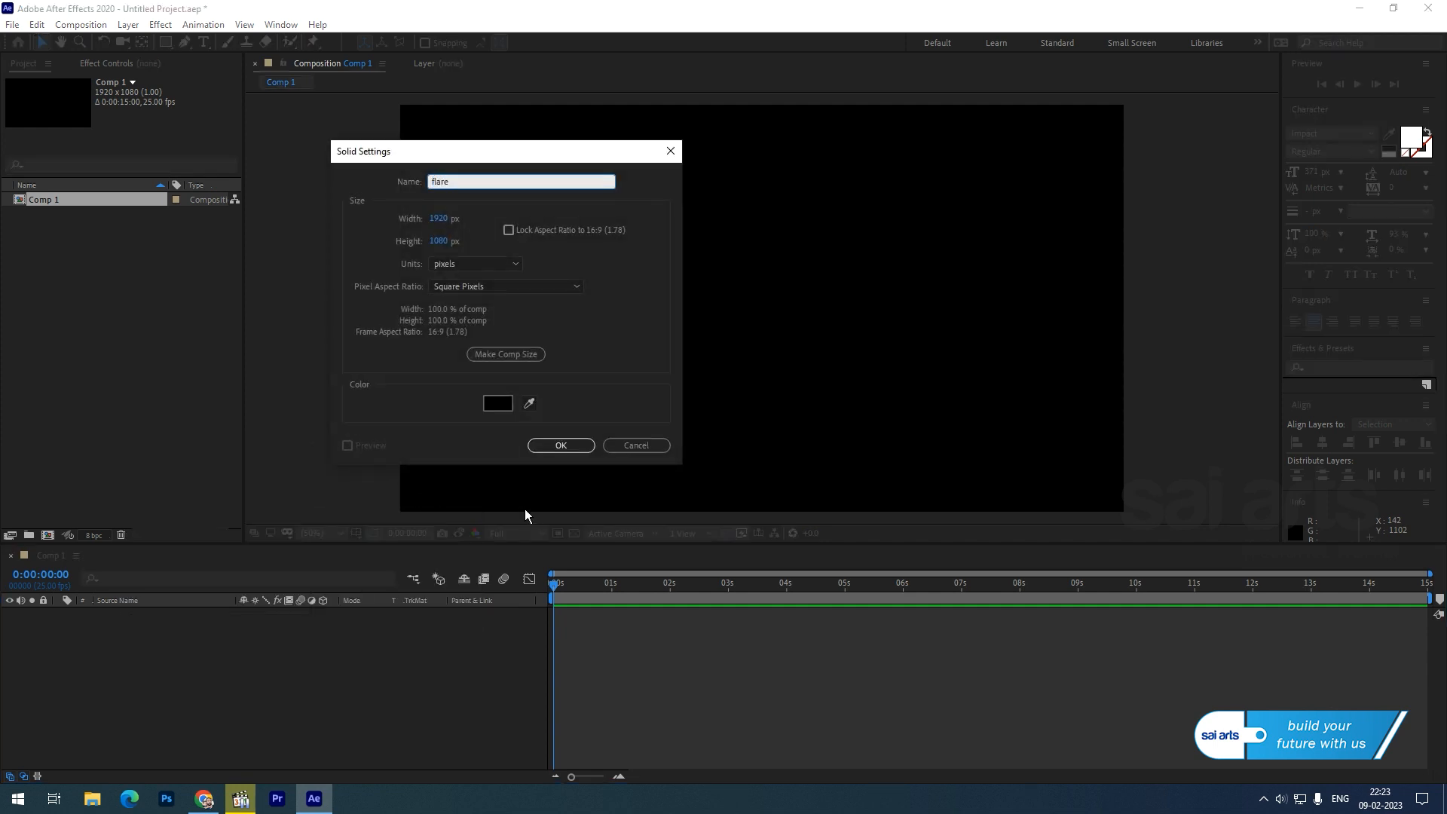
{"action": "left_click", "coordinate": [540, 450]}
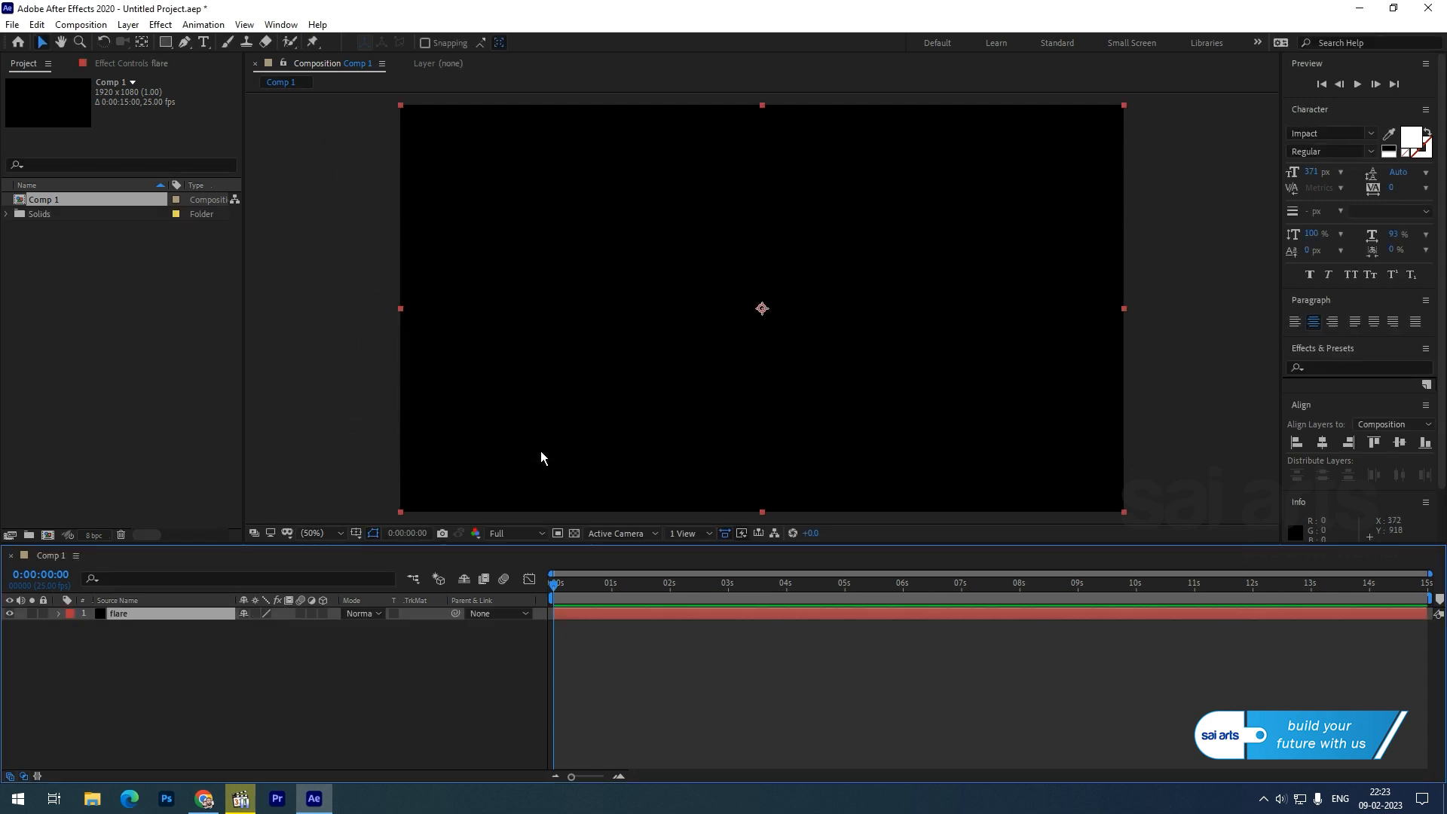
Step: Apply the Video Copilot Optical Flares effect to the flare solid
{"action": "right_click", "coordinate": [133, 612]}
{"action": "mouse_move", "coordinate": [225, 409]}
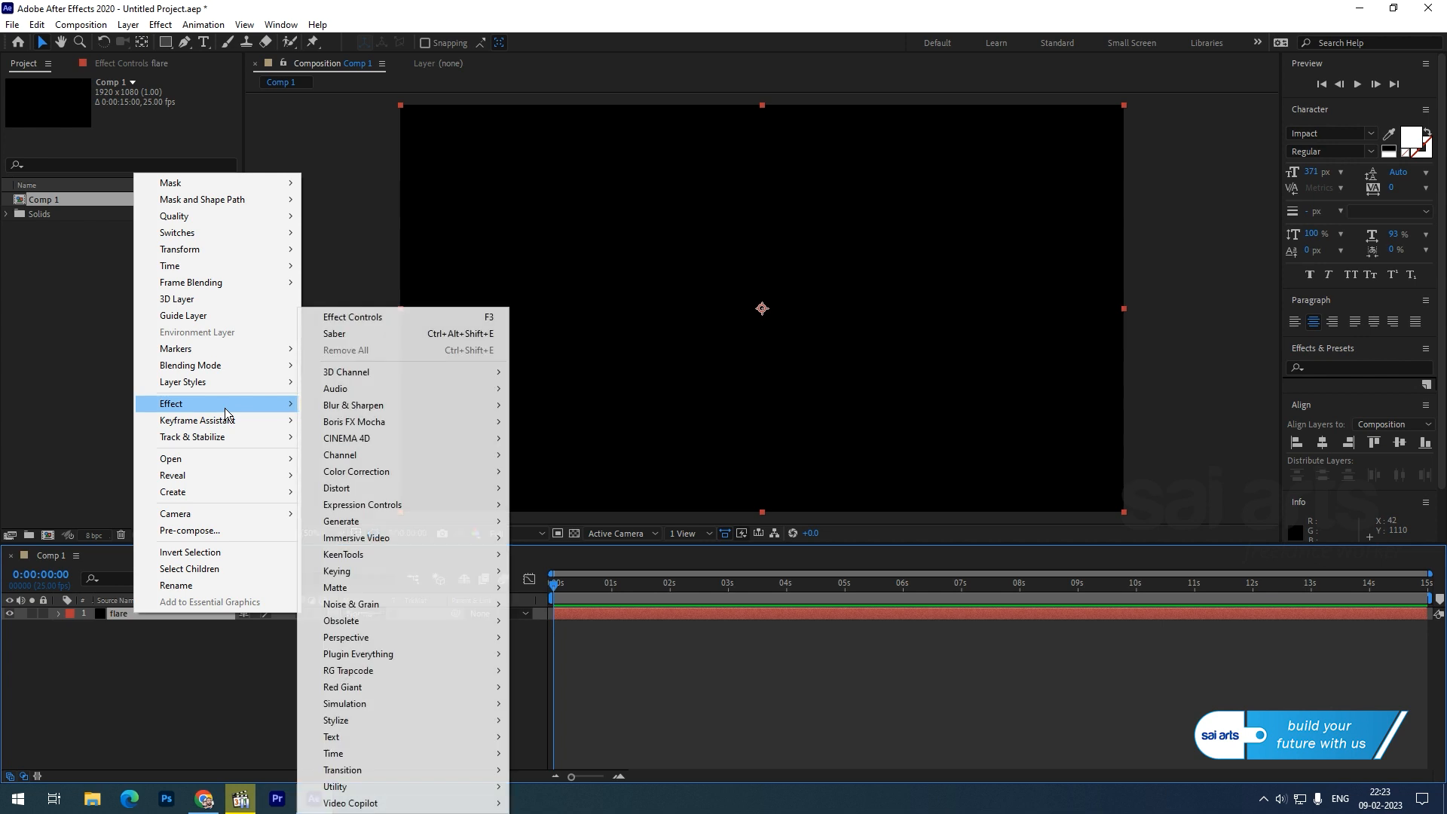
{"action": "mouse_move", "coordinate": [467, 802]}
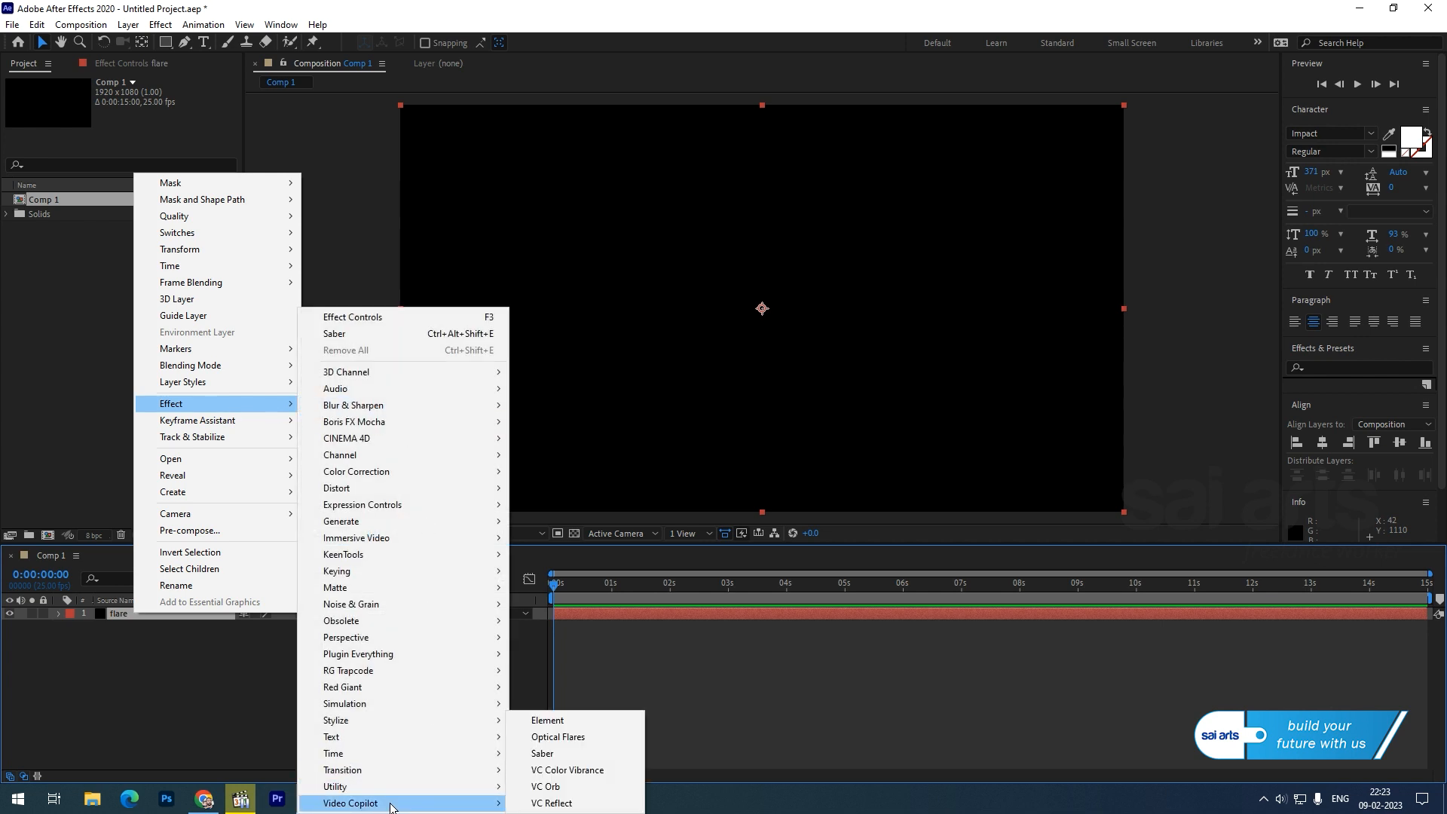
{"action": "left_click", "coordinate": [577, 739]}
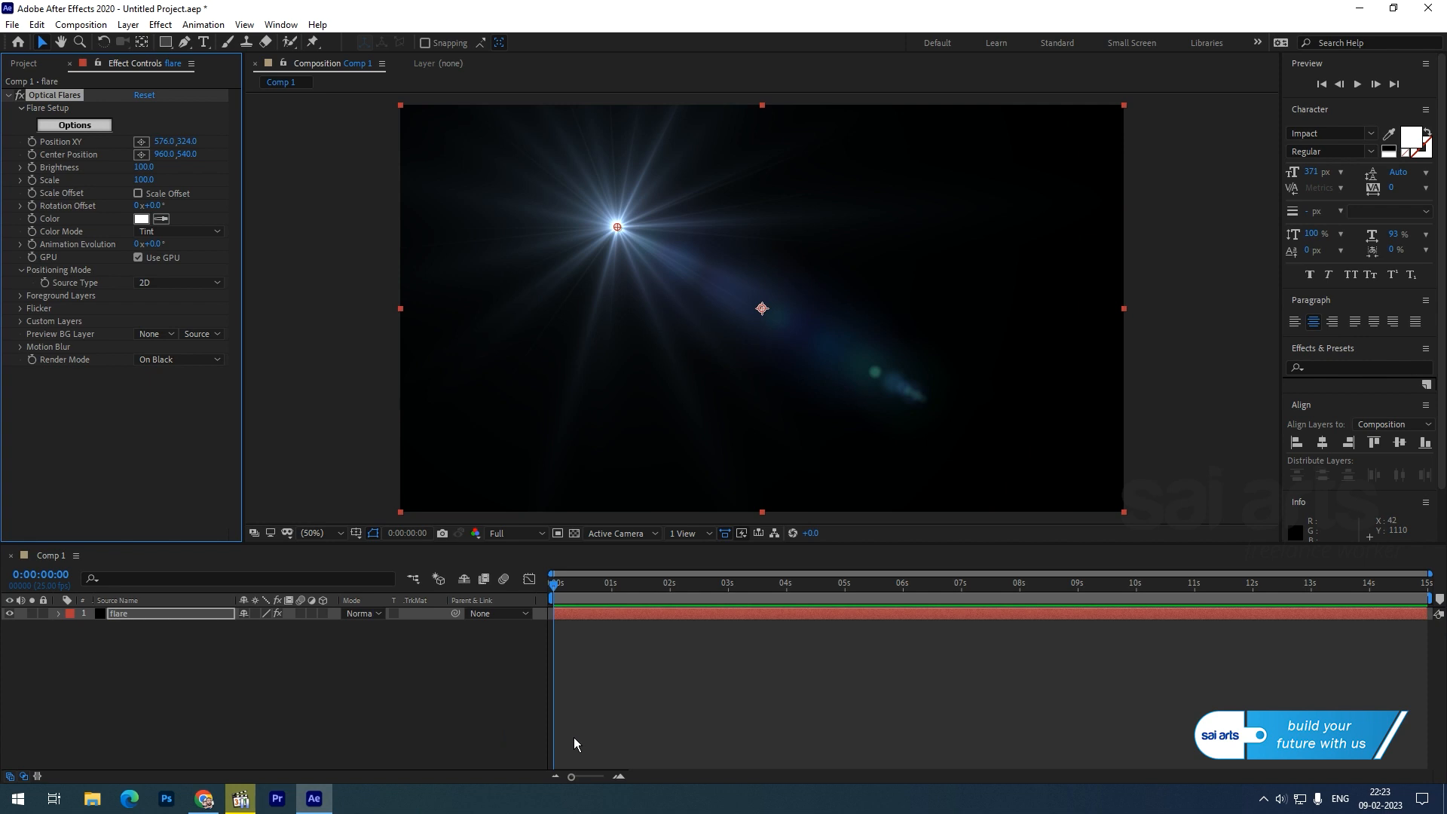
Step: Clear all default lens objects from the optical flare and rebuild it with a single Glow object
{"action": "left_click", "coordinate": [84, 126]}
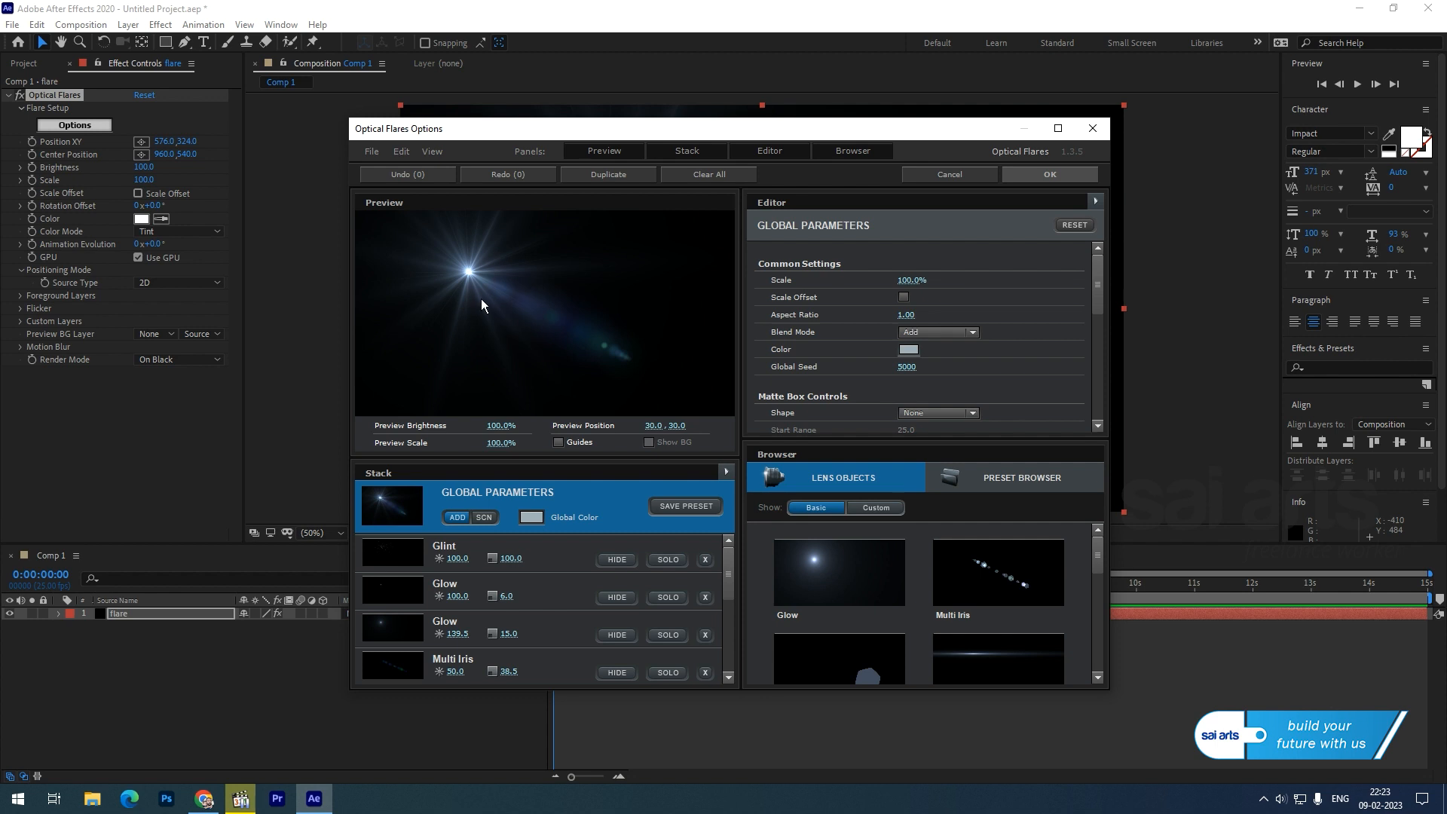
{"action": "left_click", "coordinate": [708, 174]}
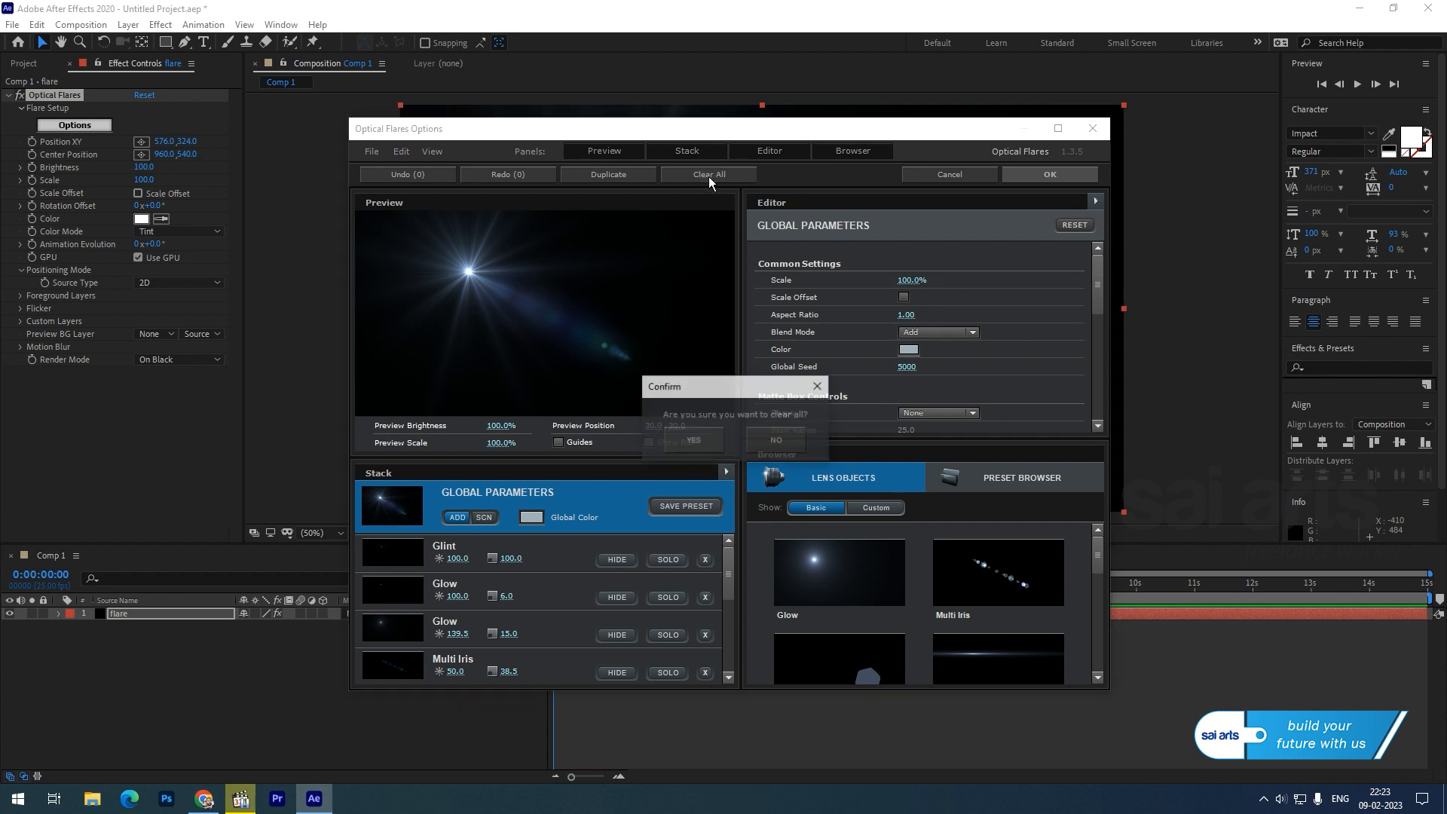
{"action": "left_click", "coordinate": [694, 442]}
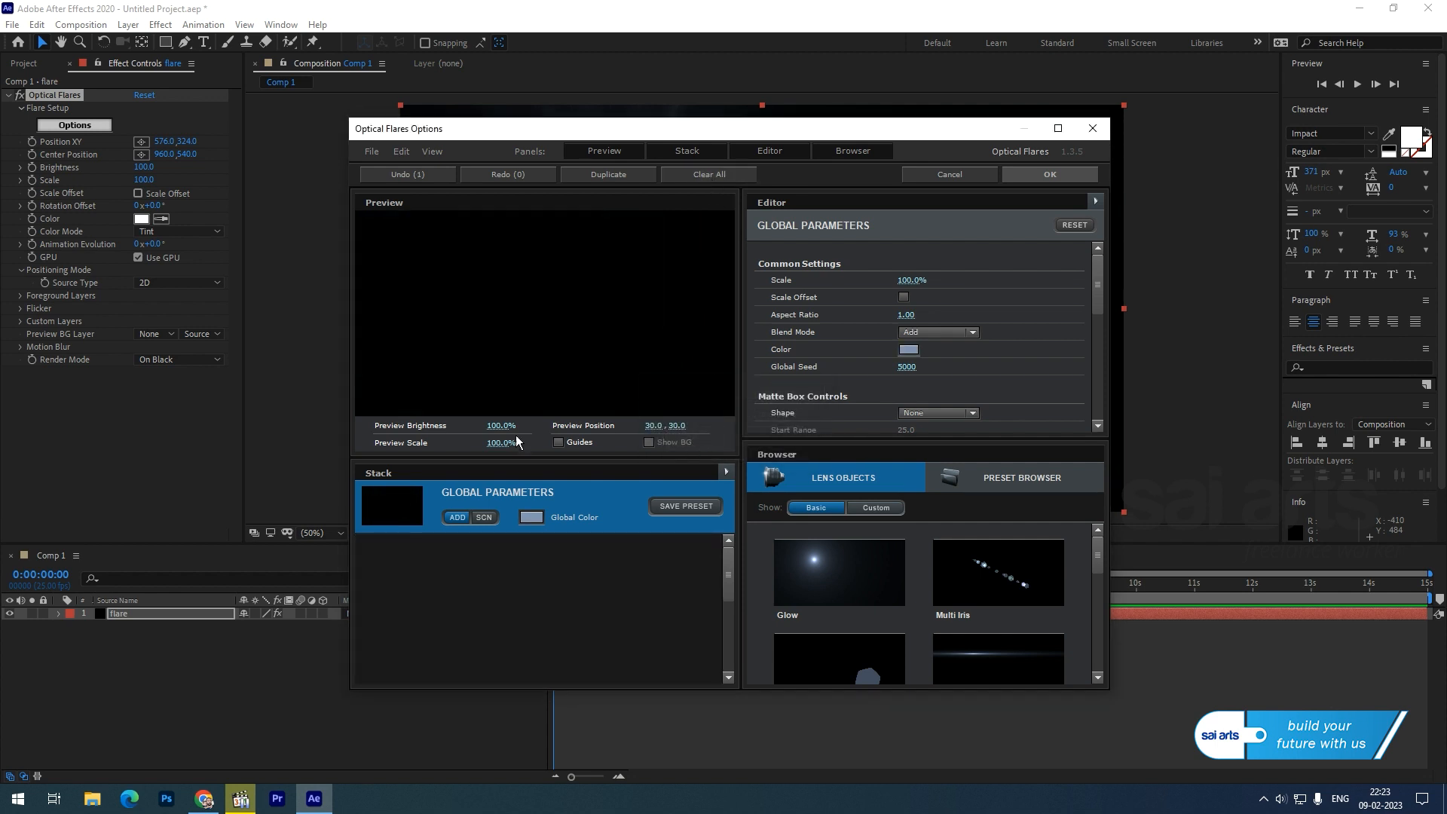
{"action": "left_click", "coordinate": [820, 570]}
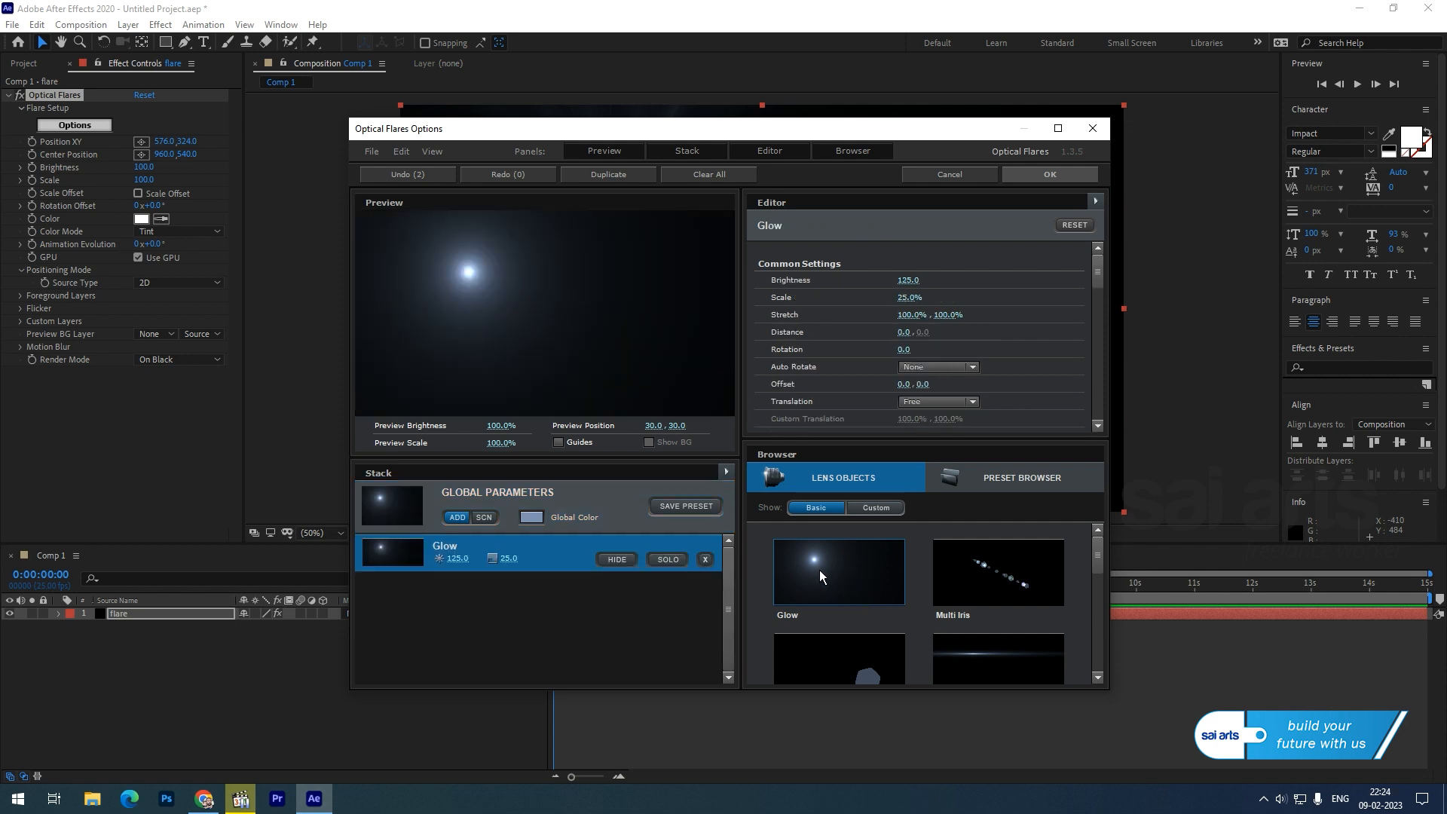
{"action": "left_click", "coordinate": [1051, 175]}
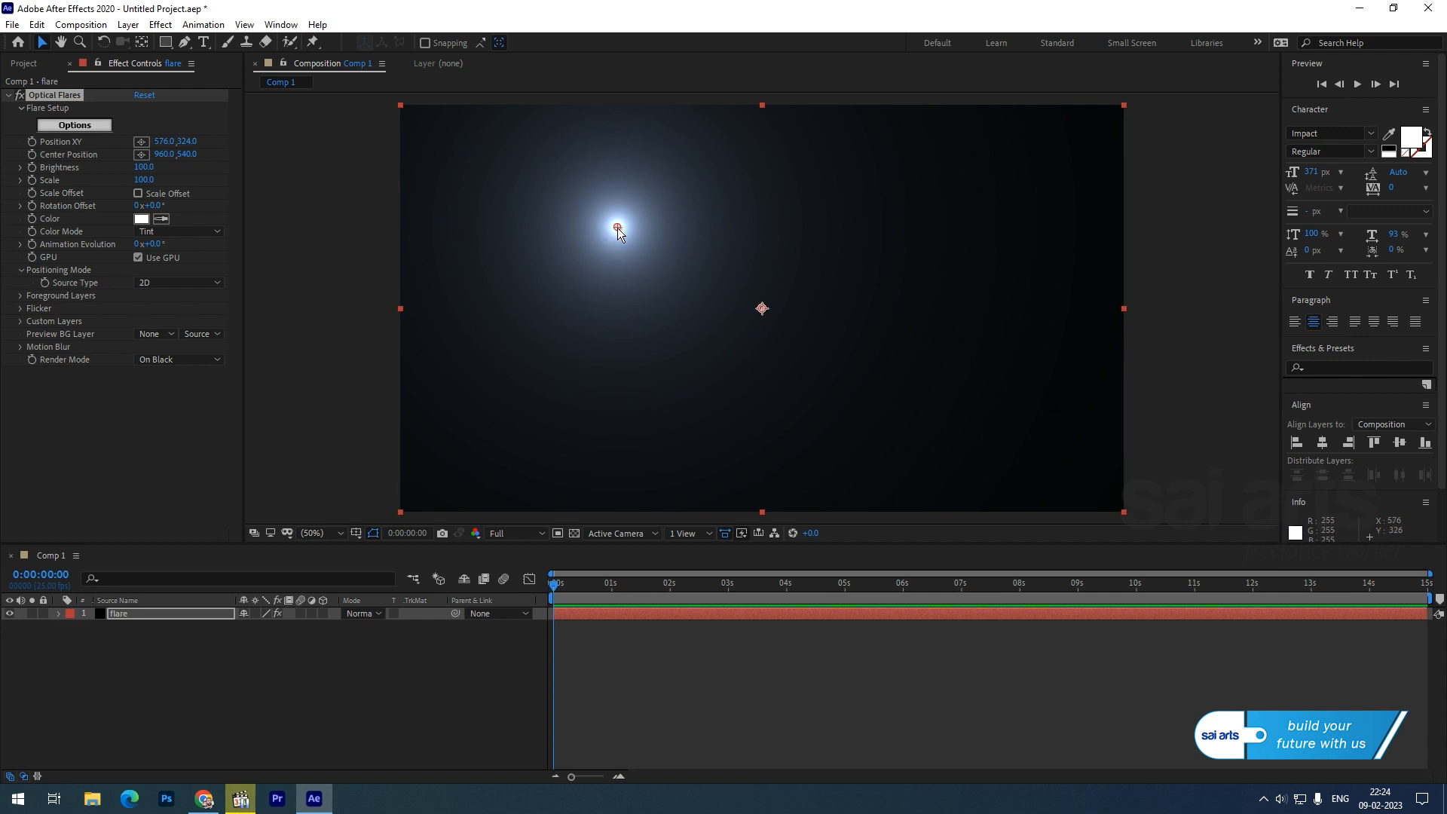
Step: Move the flare just outside the frame's left edge, at about -74, 536, and tint it pink (E2008A)
{"action": "left_click_drag", "start_coordinate": [617, 226], "coordinate": [372, 309]}
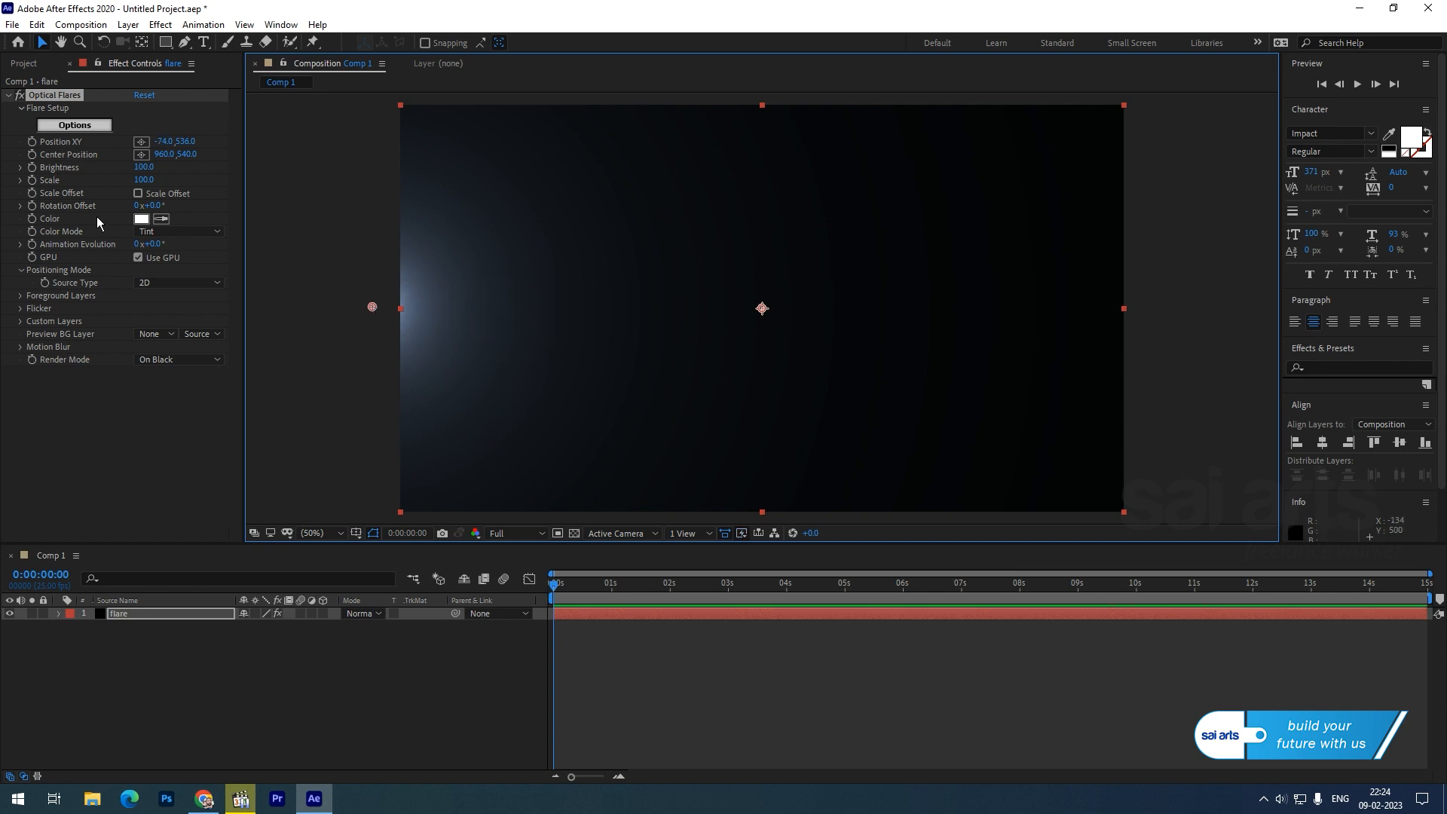
{"action": "left_click", "coordinate": [142, 220]}
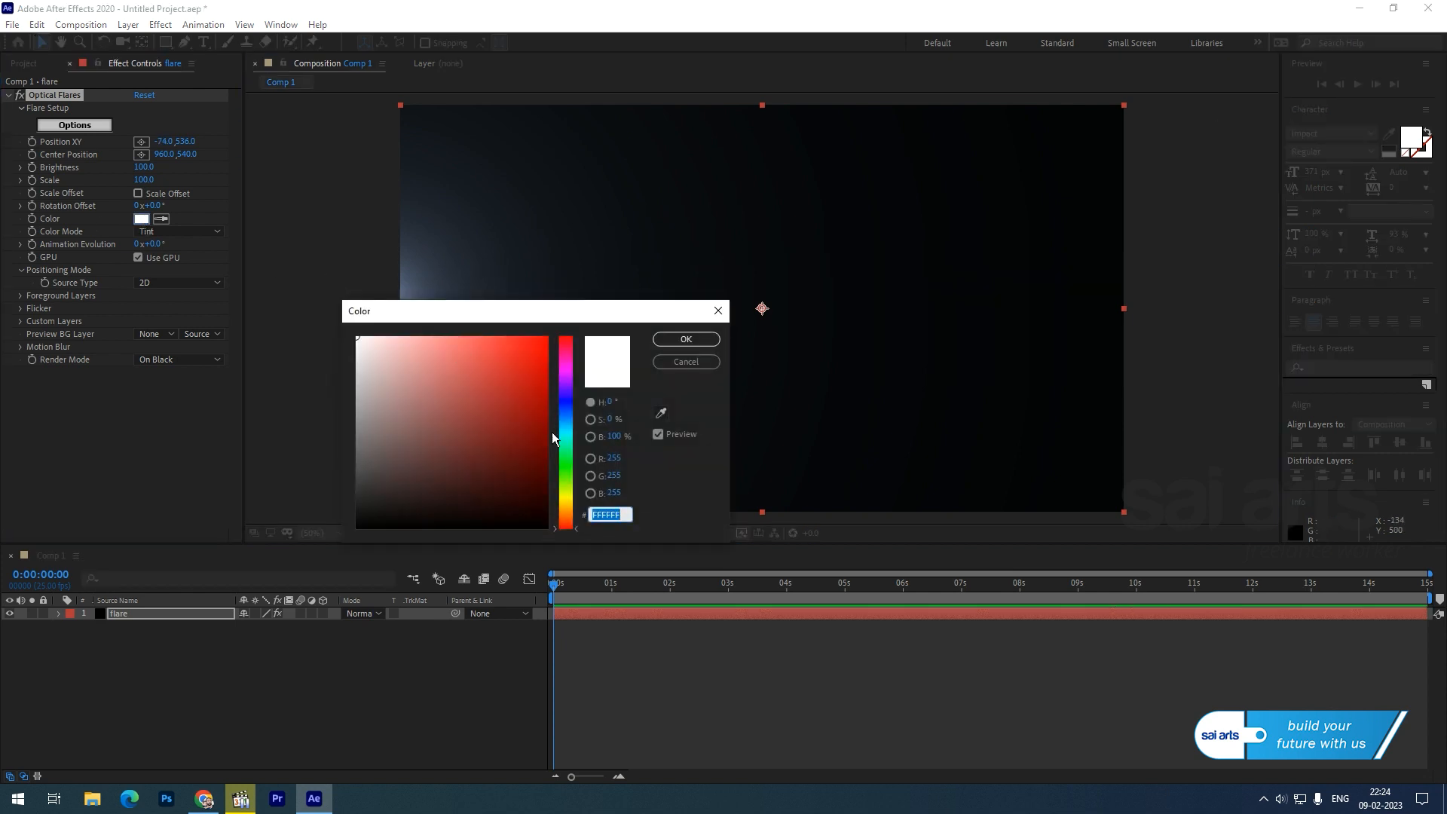
{"action": "mouse_move", "coordinate": [564, 419]}
{"action": "left_mouse_down"}
{"action": "mouse_move", "coordinate": [569, 362]}
{"action": "mouse_move", "coordinate": [548, 358]}
{"action": "left_mouse_up"}
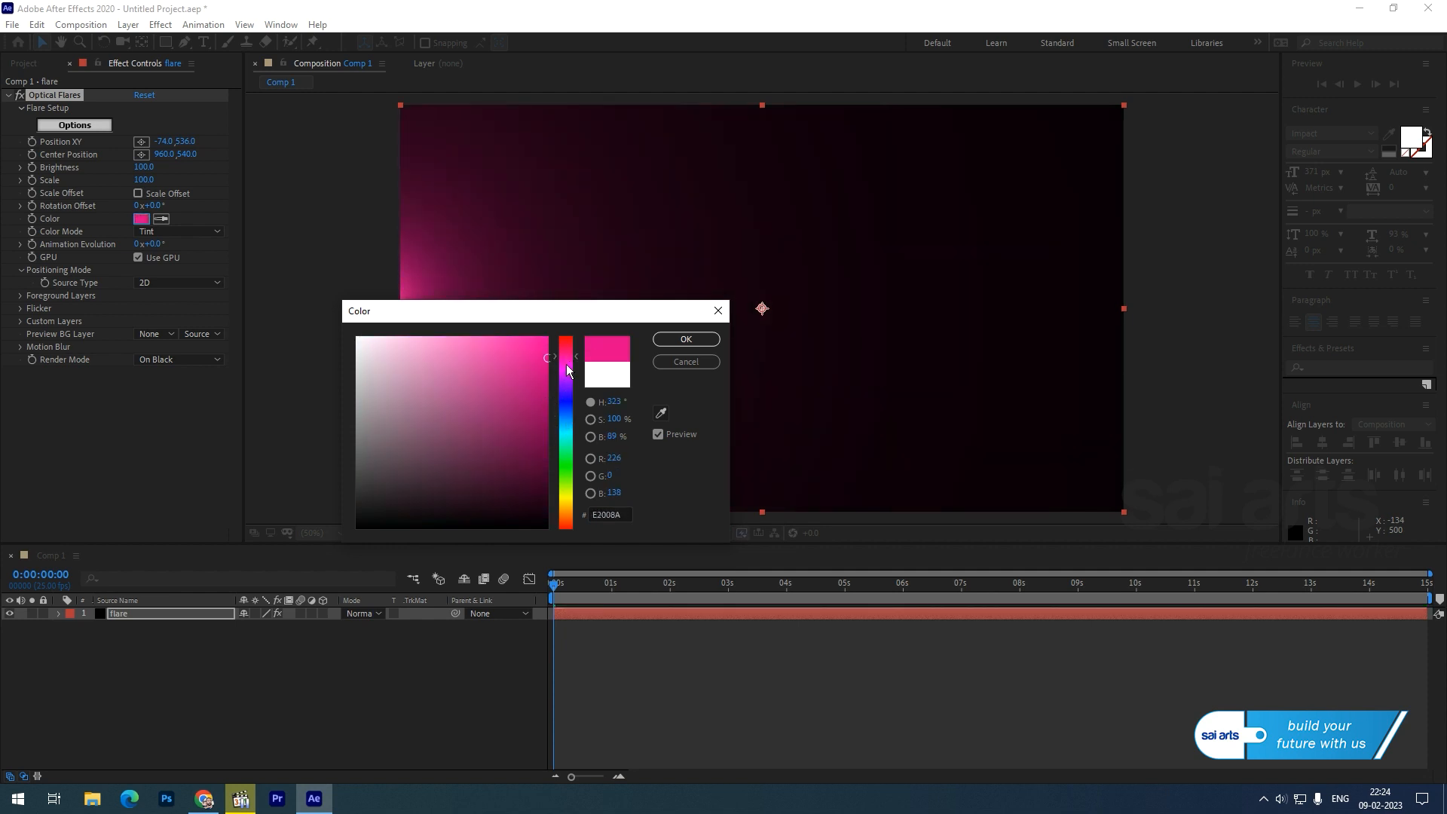
{"action": "left_click", "coordinate": [686, 339]}
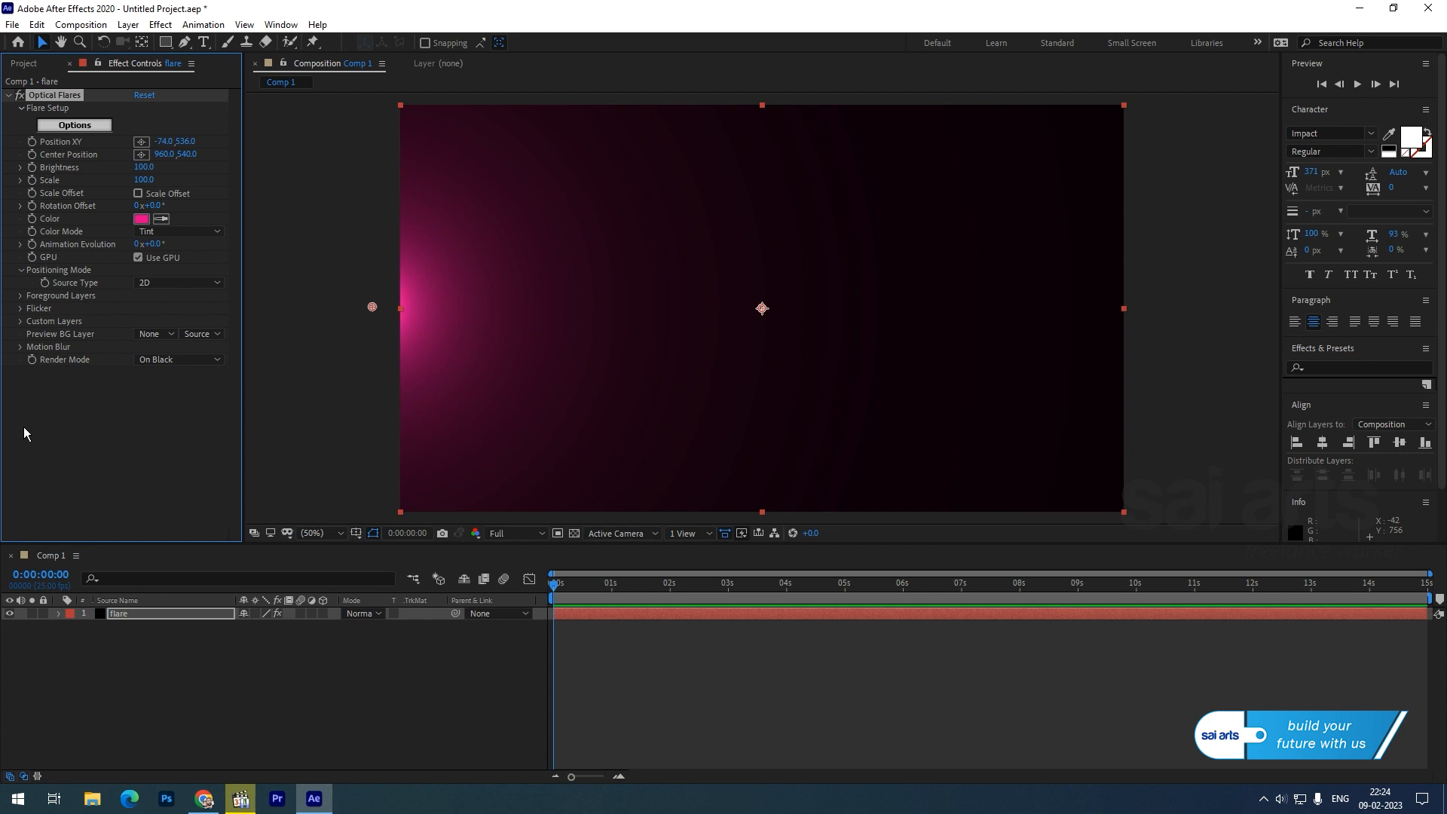
Step: Set the flare's flicker speed to 80 and flicker amount to 35
{"action": "left_click", "coordinate": [21, 309]}
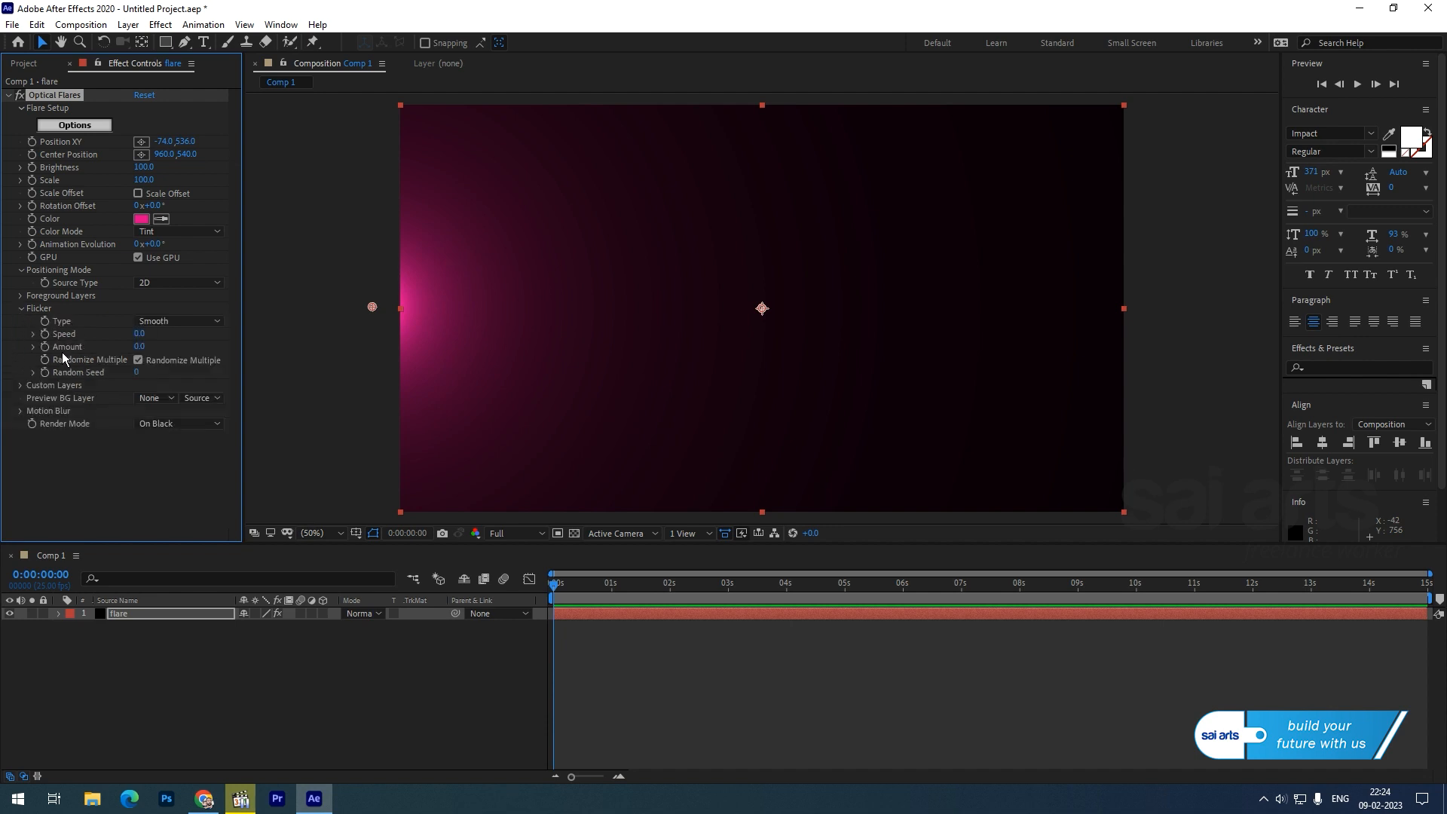
{"action": "left_click", "coordinate": [138, 336]}
{"action": "type", "text": "80"}
{"action": "left_click", "coordinate": [140, 347]}
{"action": "type", "text": "35"}
{"action": "key", "text": "Return"}
Step: Preview the flickering flare from the start of the composition
{"action": "mouse_move", "coordinate": [558, 590]}
{"action": "left_mouse_down"}
{"action": "mouse_move", "coordinate": [698, 582]}
{"action": "mouse_move", "coordinate": [556, 585]}
{"action": "left_mouse_up"}
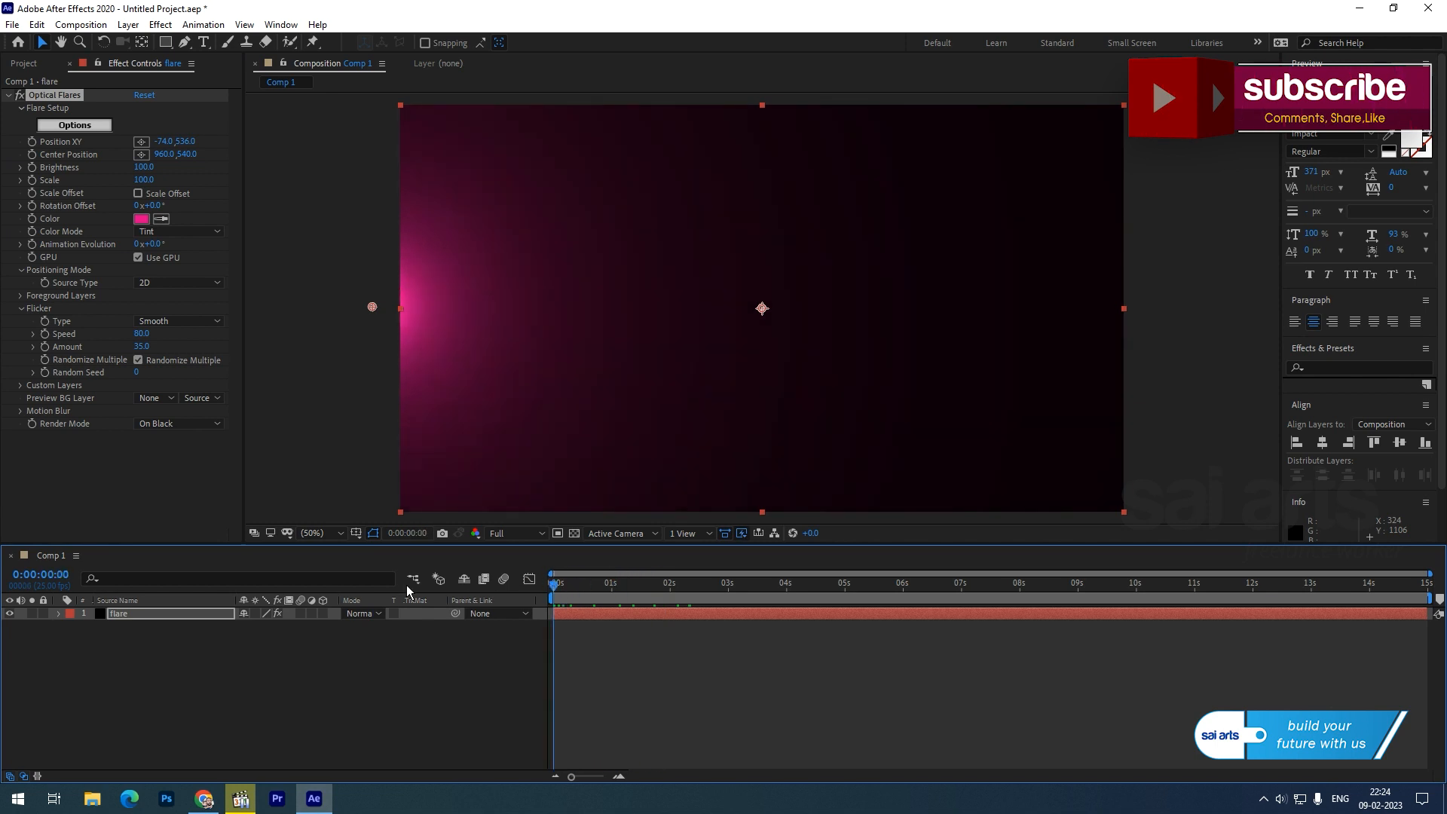
{"action": "key", "text": "space"}
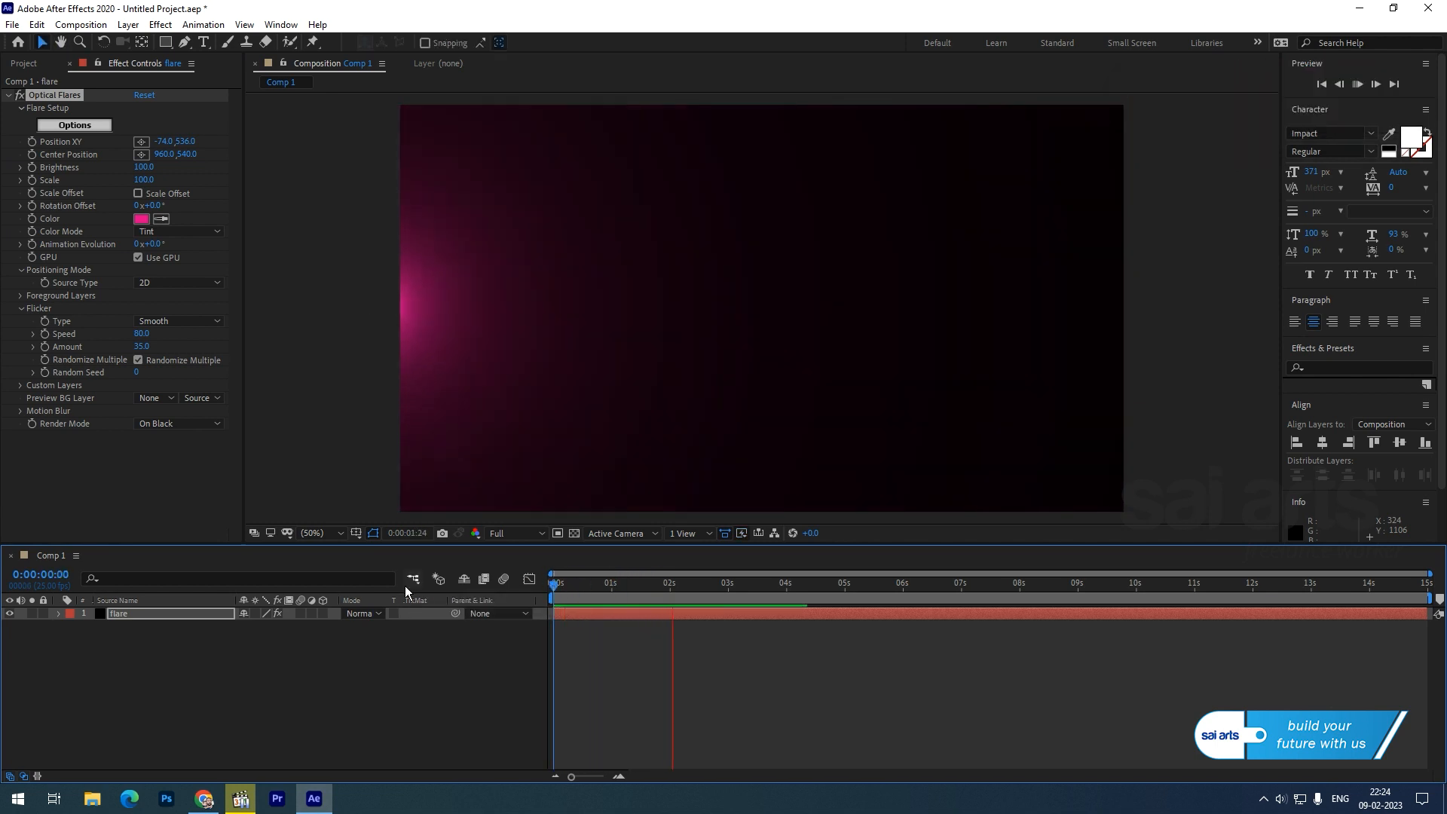
{"action": "key", "text": "space"}
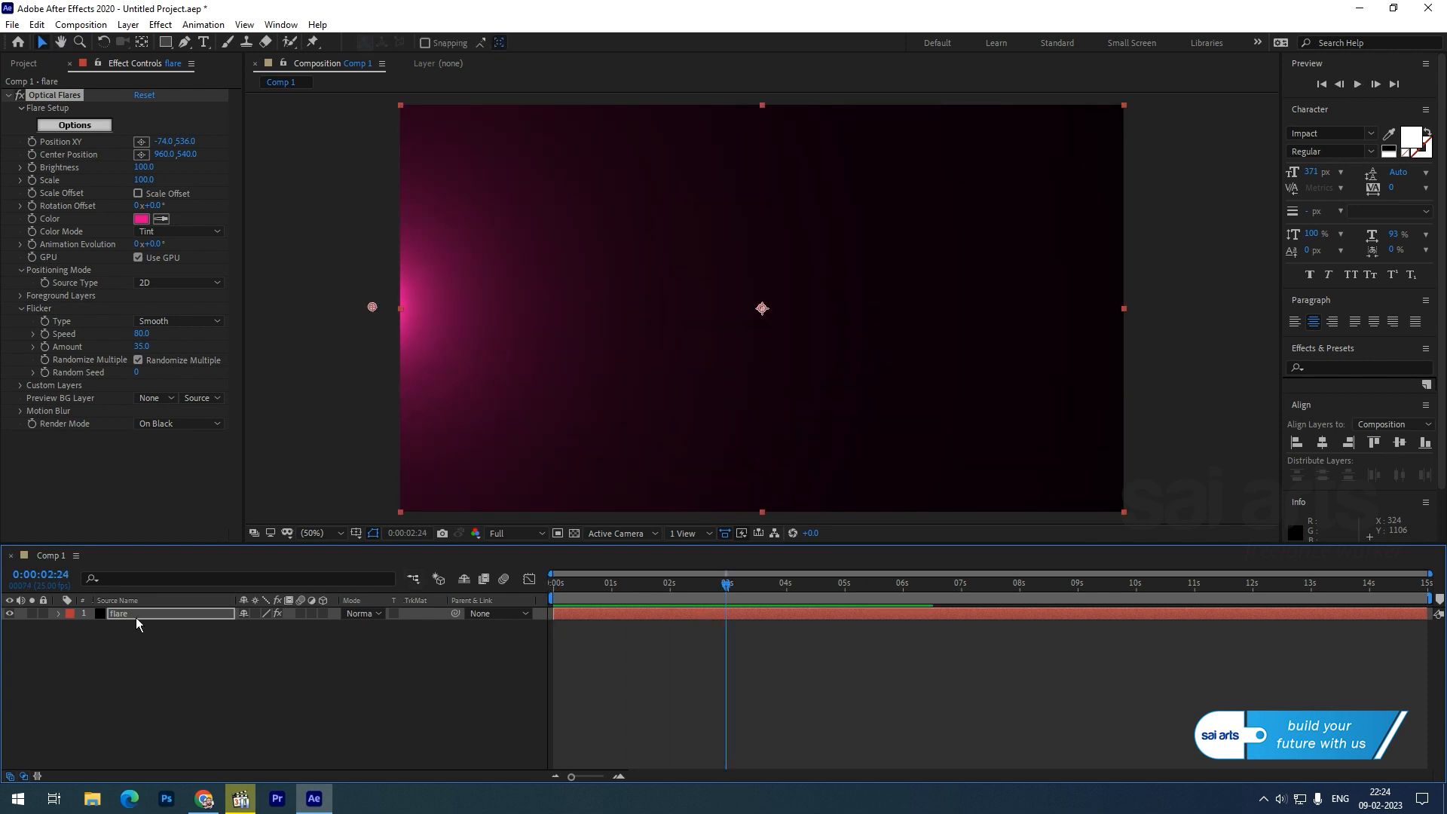
Step: Duplicate the flare layer
{"action": "key", "text": "Return"}
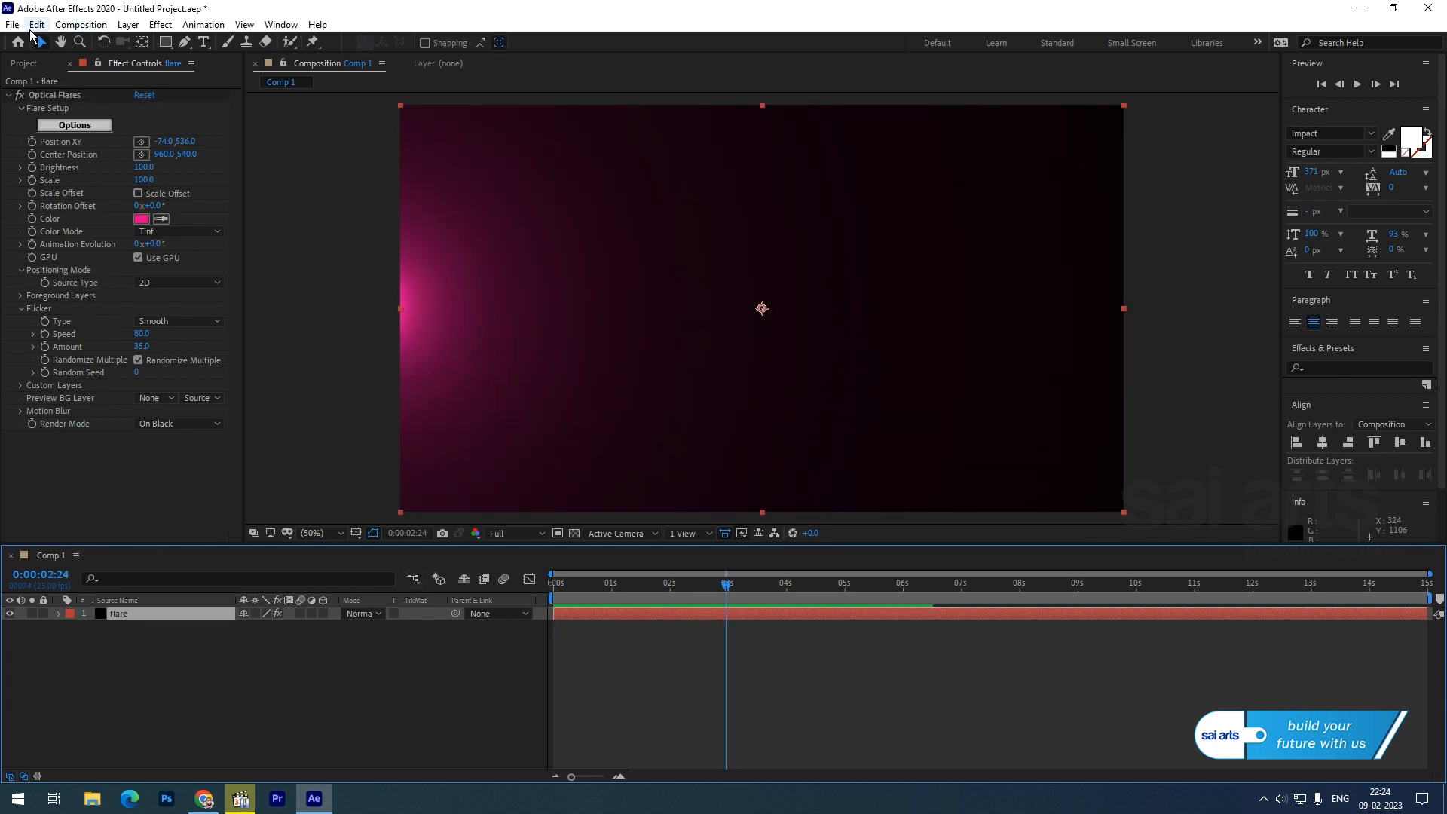
{"action": "left_click", "coordinate": [32, 25]}
{"action": "left_click", "coordinate": [88, 227]}
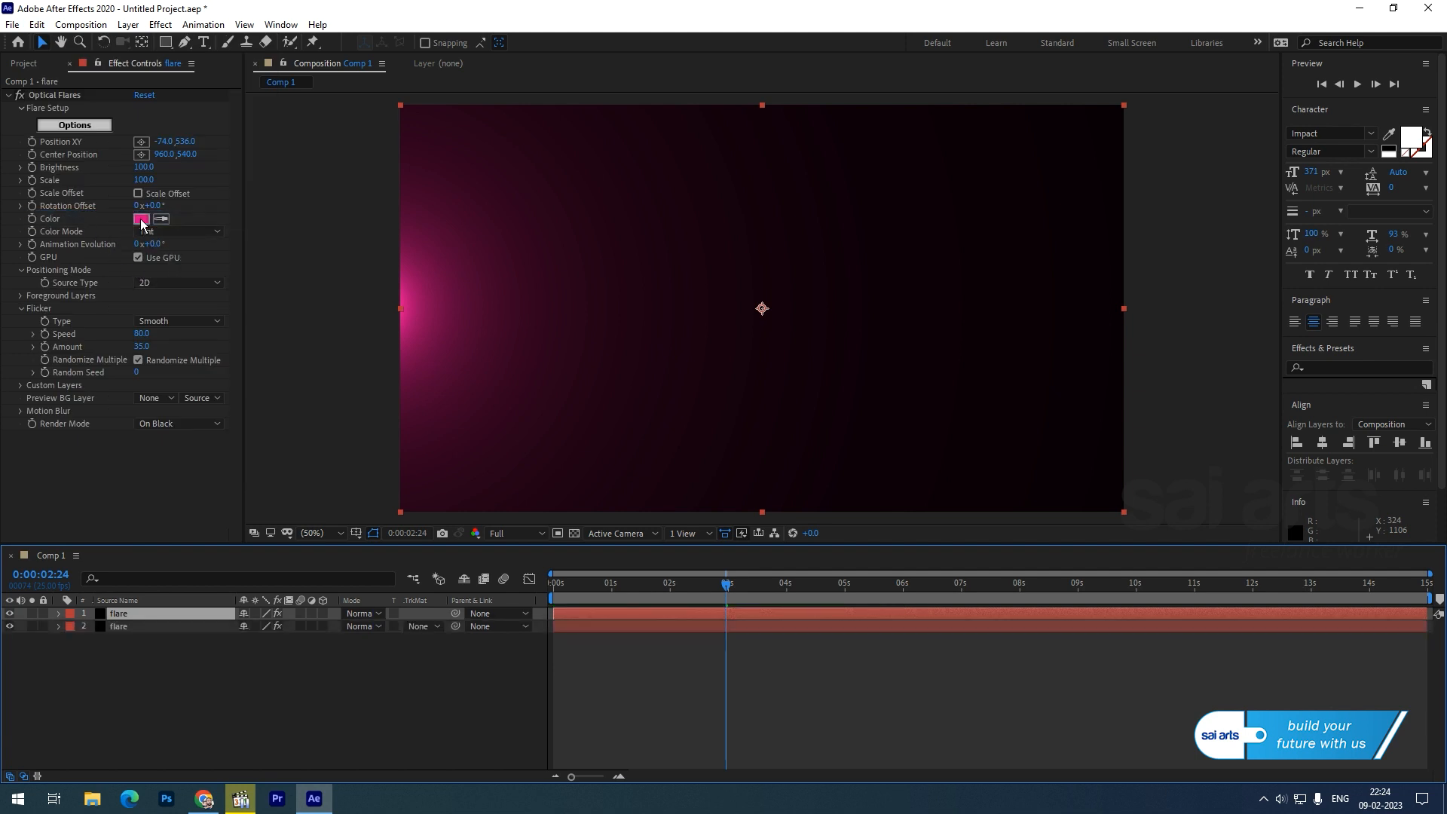
Step: Tint the duplicate flare blue (00C6FF) and move it just outside the frame's right edge, at about 1957, 552
{"action": "left_click", "coordinate": [141, 220]}
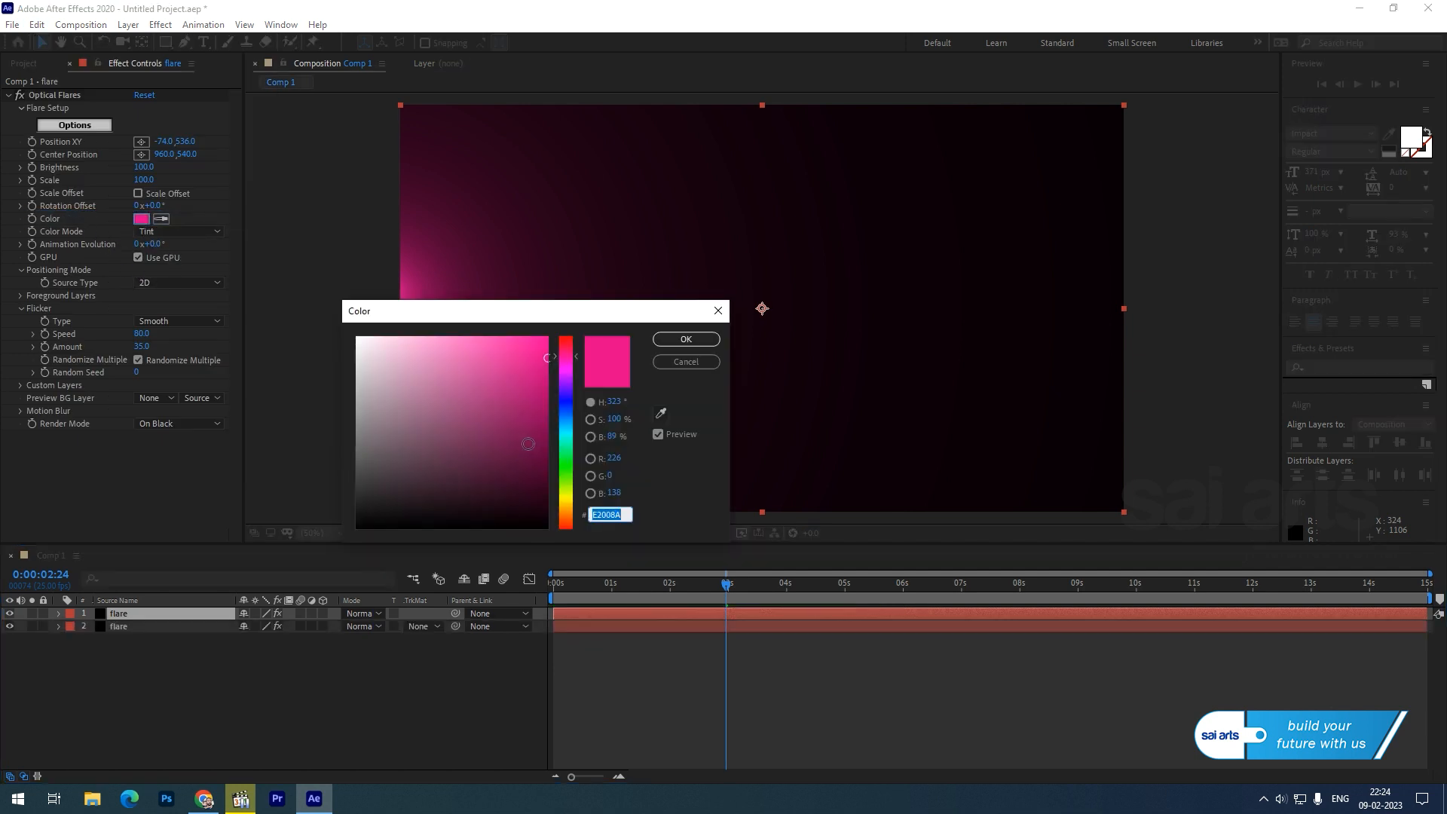
{"action": "left_click", "coordinate": [566, 422]}
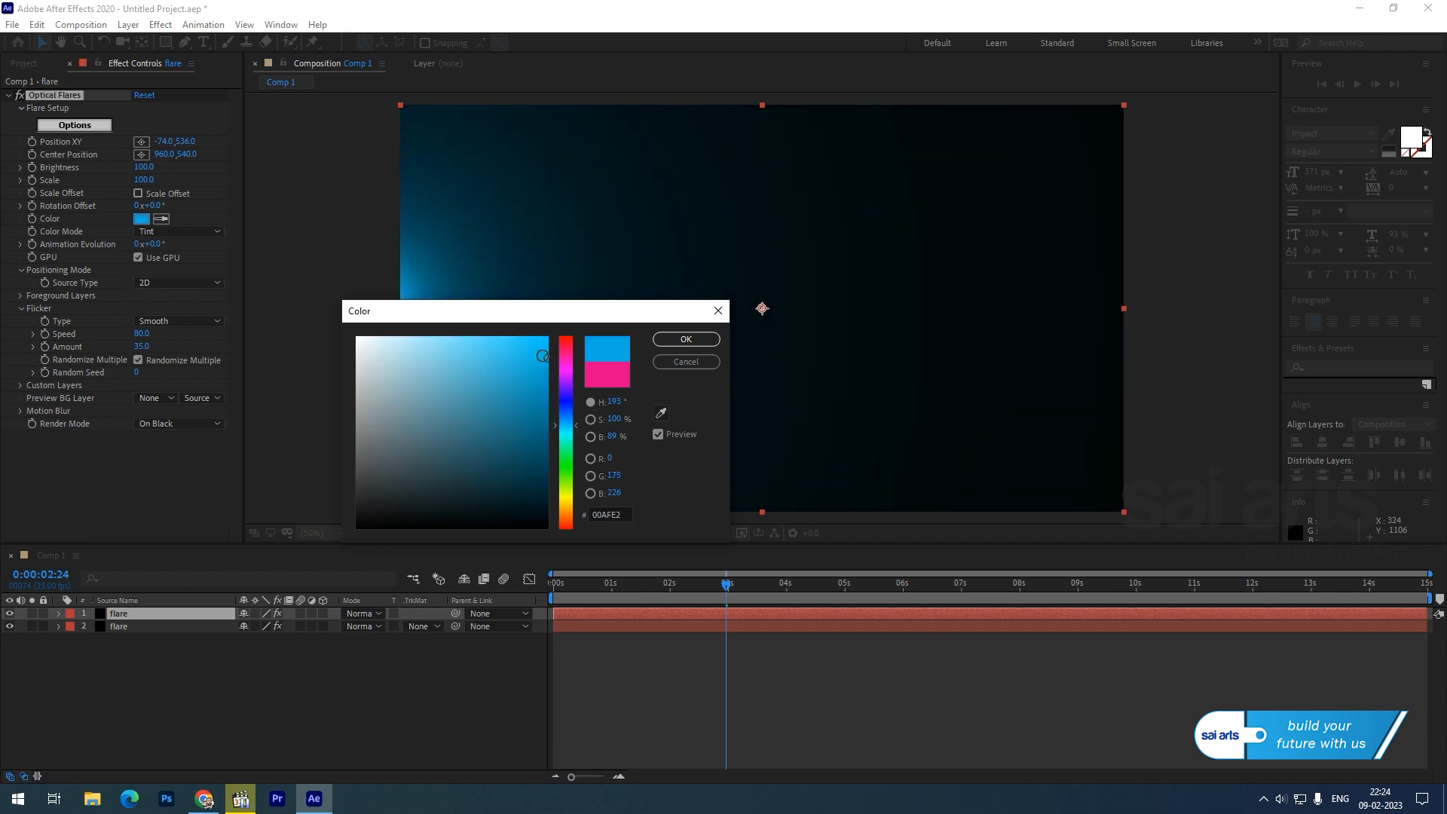
{"action": "left_click_drag", "start_coordinate": [553, 358], "coordinate": [549, 338]}
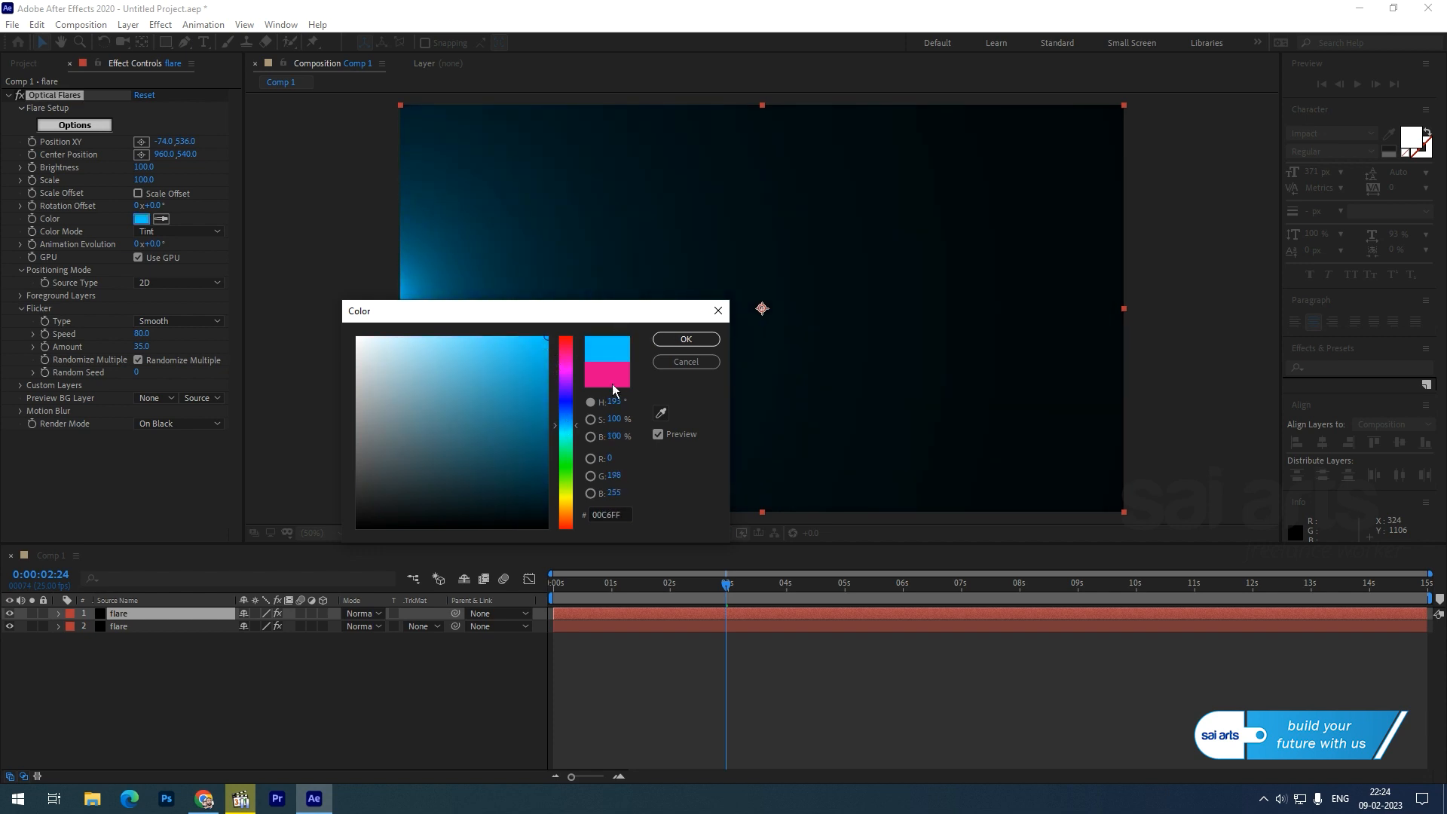
{"action": "left_click", "coordinate": [712, 339]}
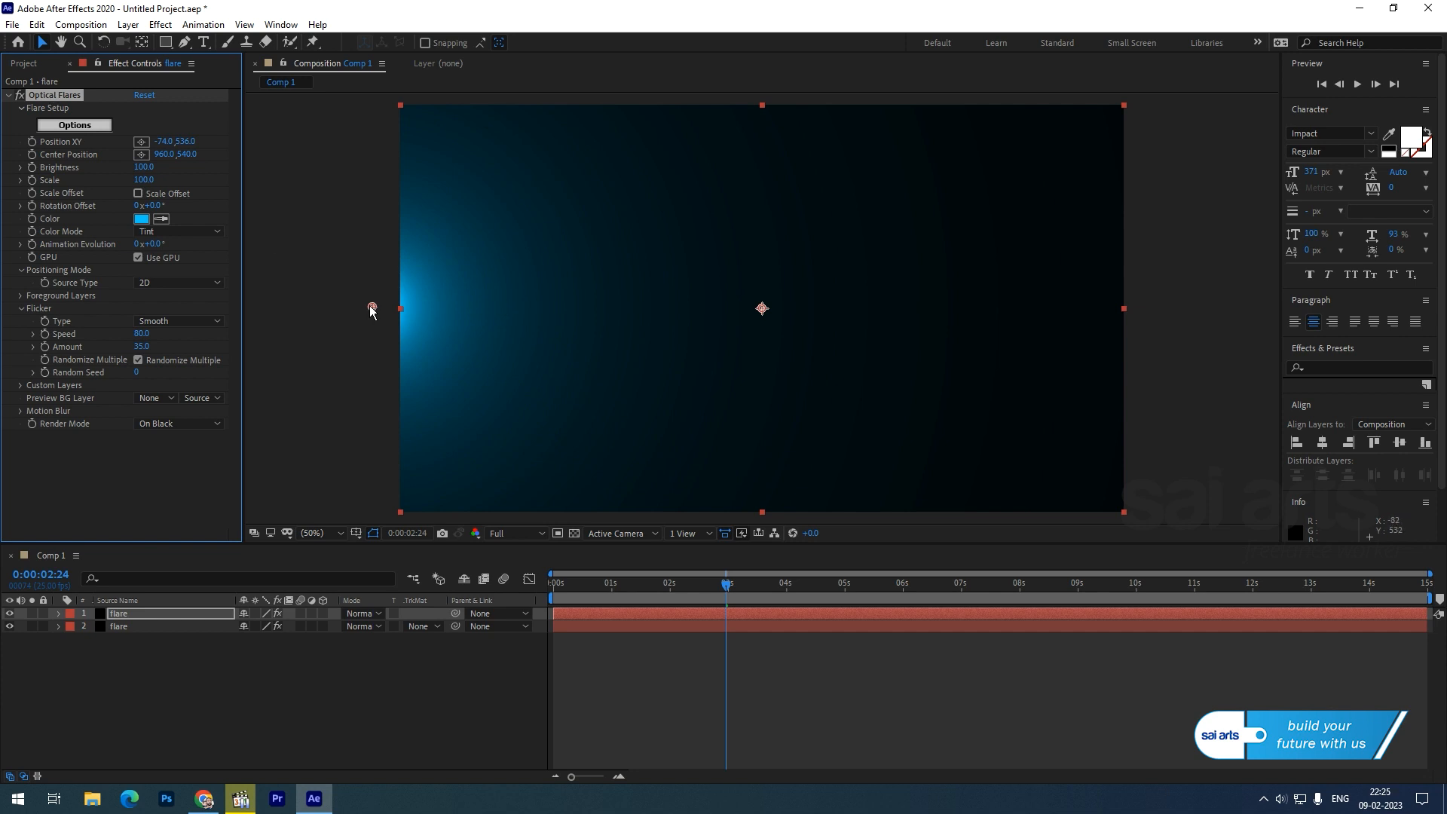
{"action": "left_click_drag", "start_coordinate": [162, 143], "coordinate": [1215, 178]}
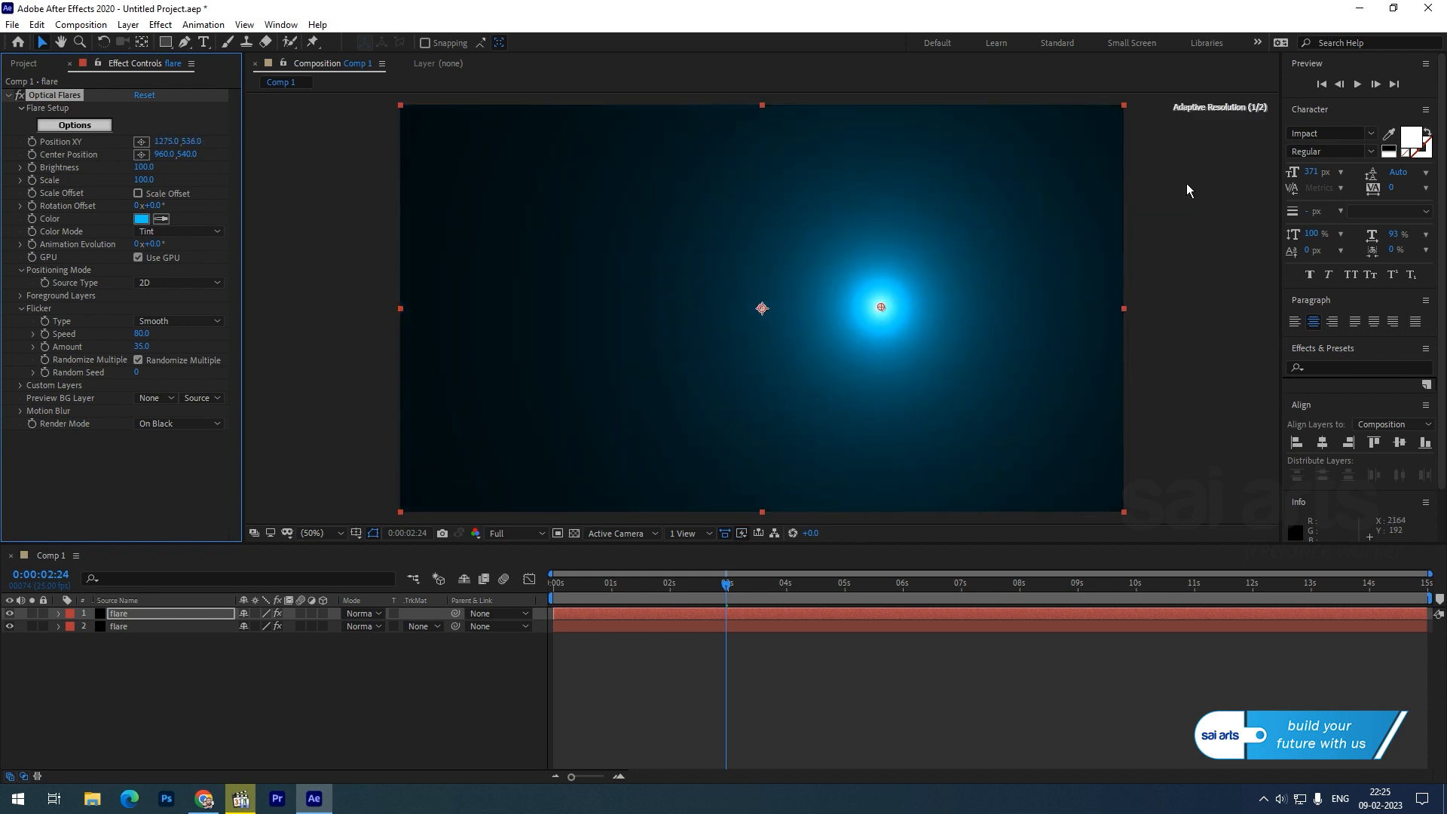
{"action": "mouse_move", "coordinate": [880, 305]}
{"action": "left_mouse_down"}
{"action": "mouse_move", "coordinate": [1170, 300]}
{"action": "mouse_move", "coordinate": [1138, 318]}
{"action": "left_mouse_up"}
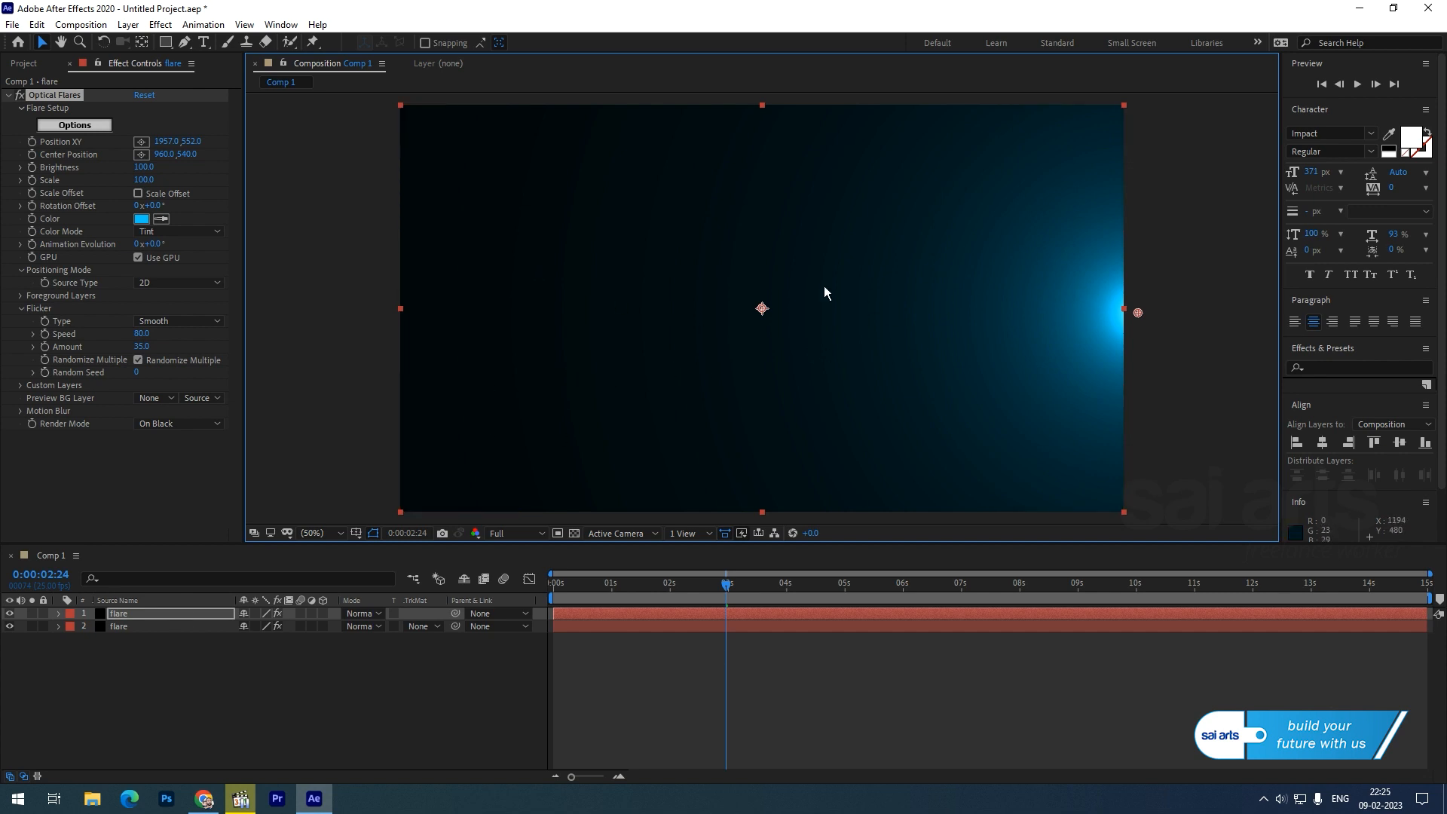
Step: Set the blue flare layer's blending mode to Screen
{"action": "left_click", "coordinate": [370, 623]}
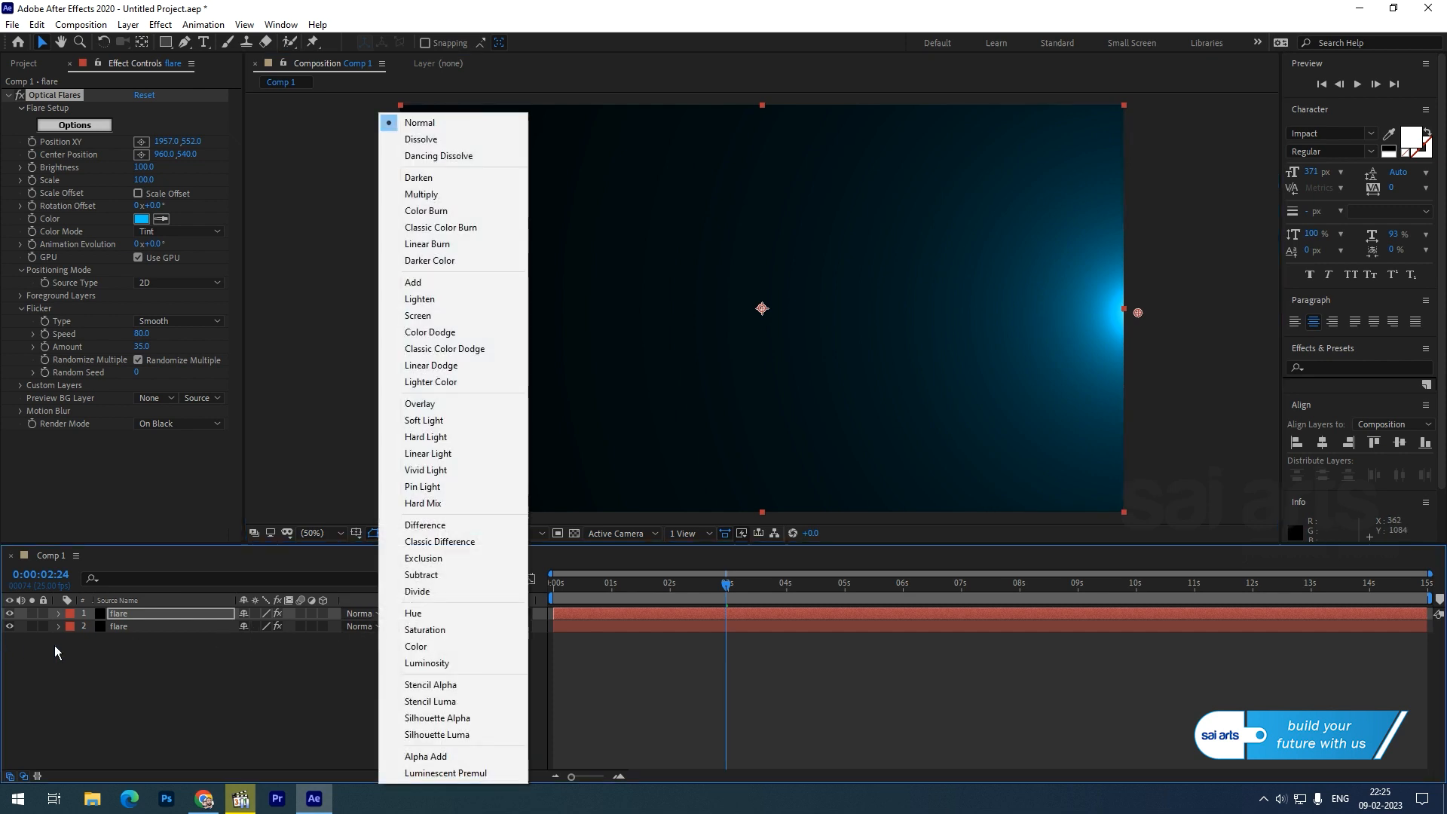
{"action": "left_click", "coordinate": [133, 626]}
{"action": "left_click", "coordinate": [373, 614]}
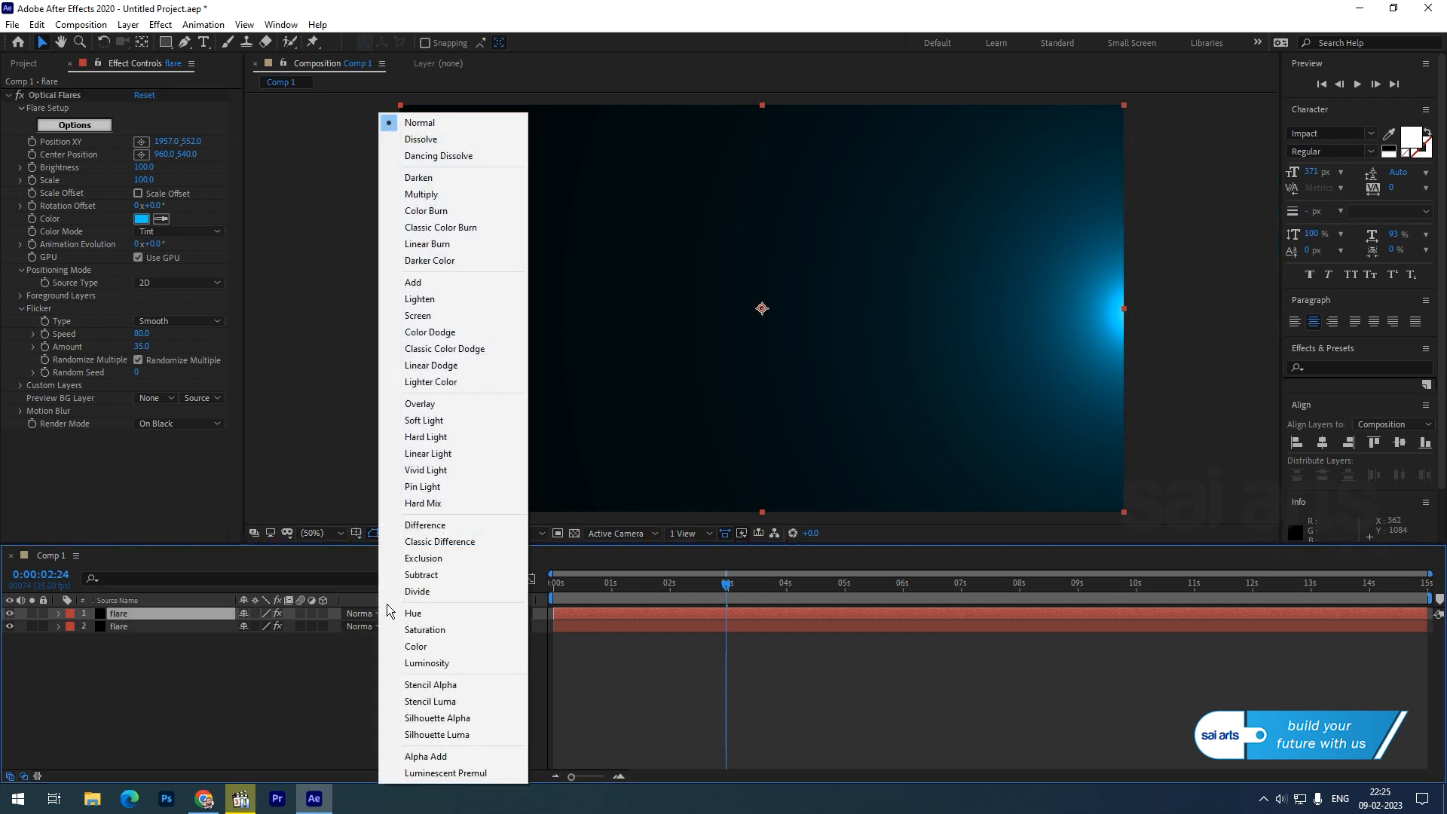
{"action": "left_click", "coordinate": [442, 317]}
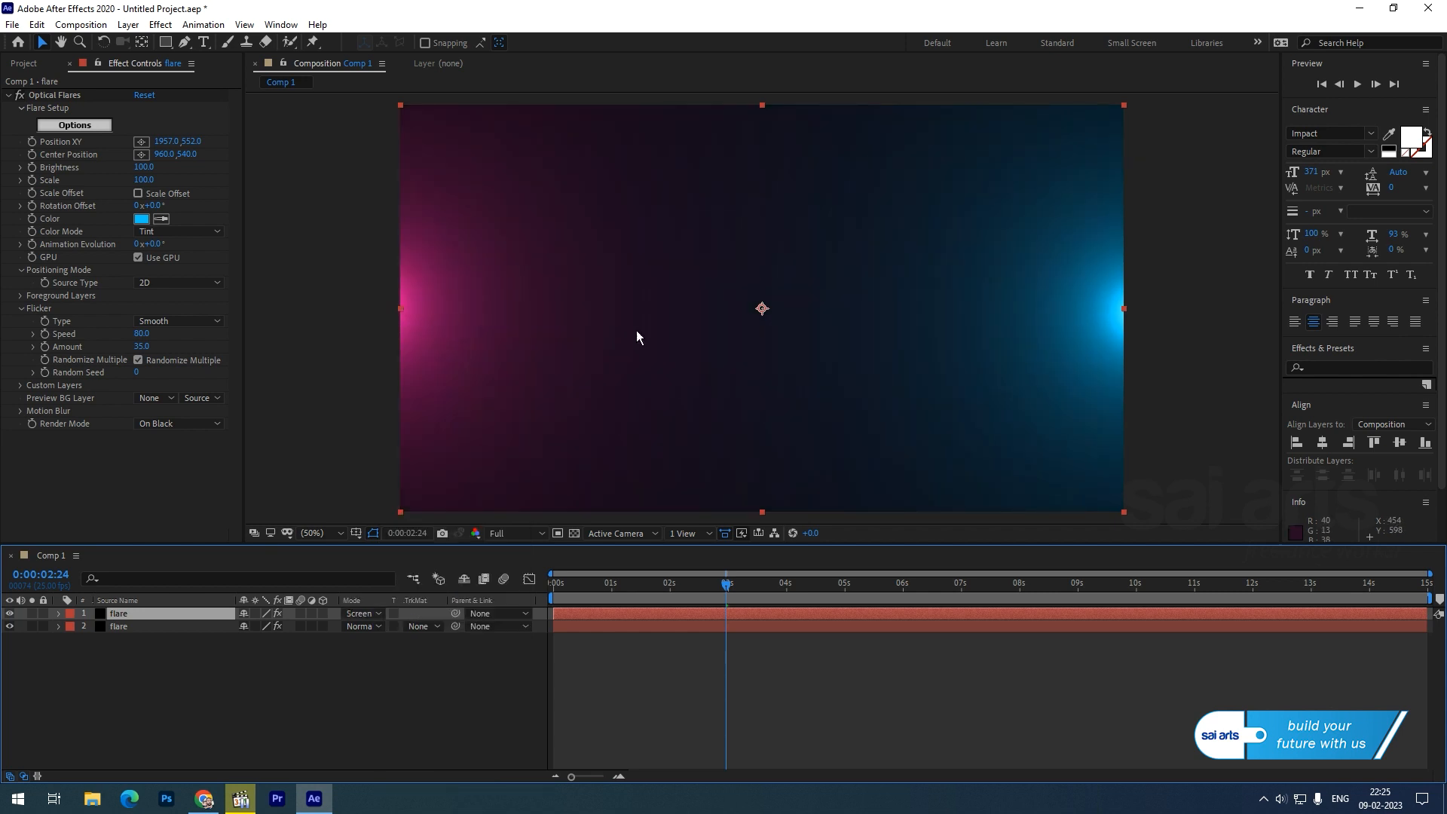
Step: Play back the pink and blue flares from the start of the composition to check their flicker
{"action": "key", "text": "Home"}
{"action": "key", "text": "space"}
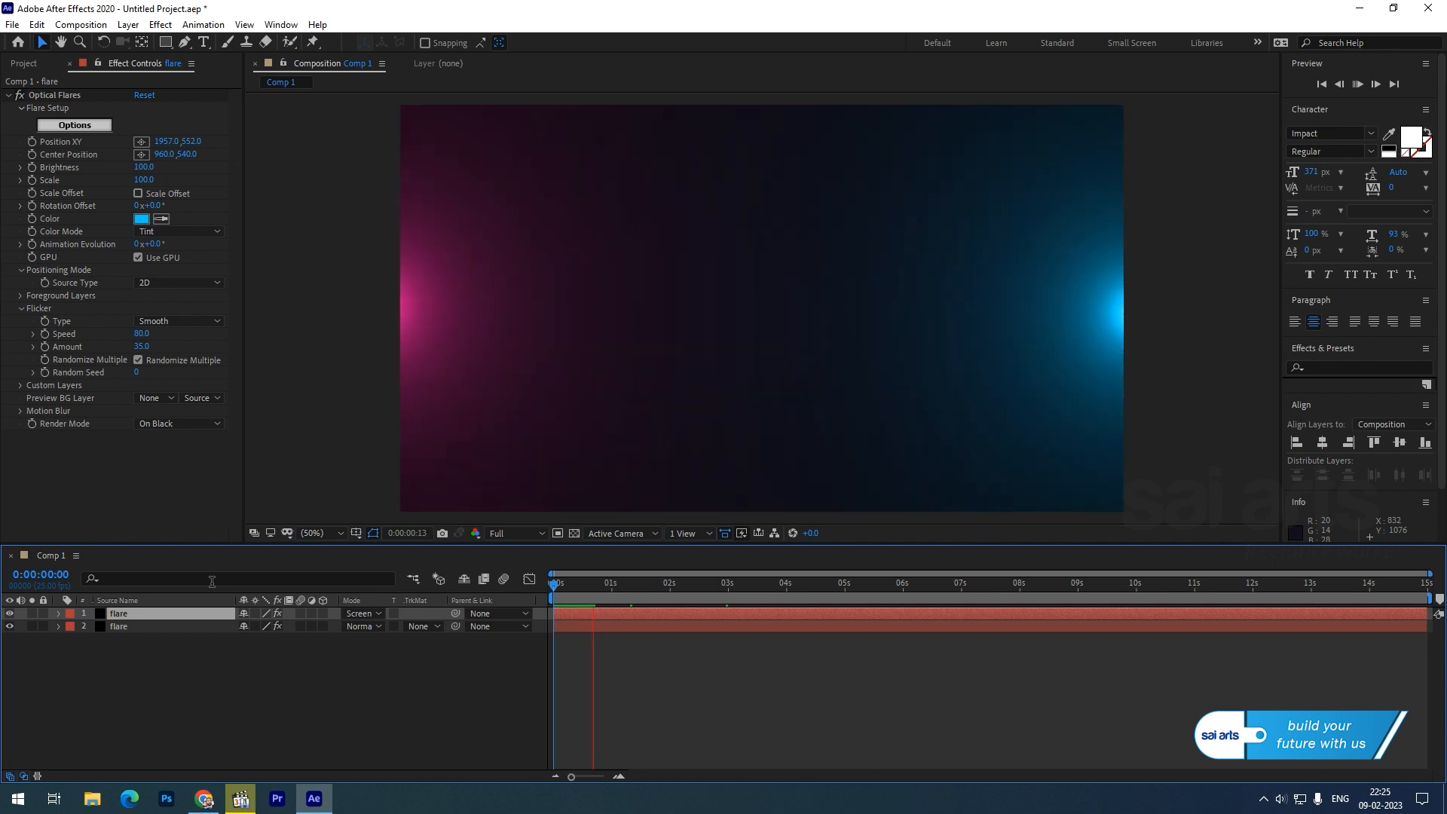
{"action": "key", "text": "space"}
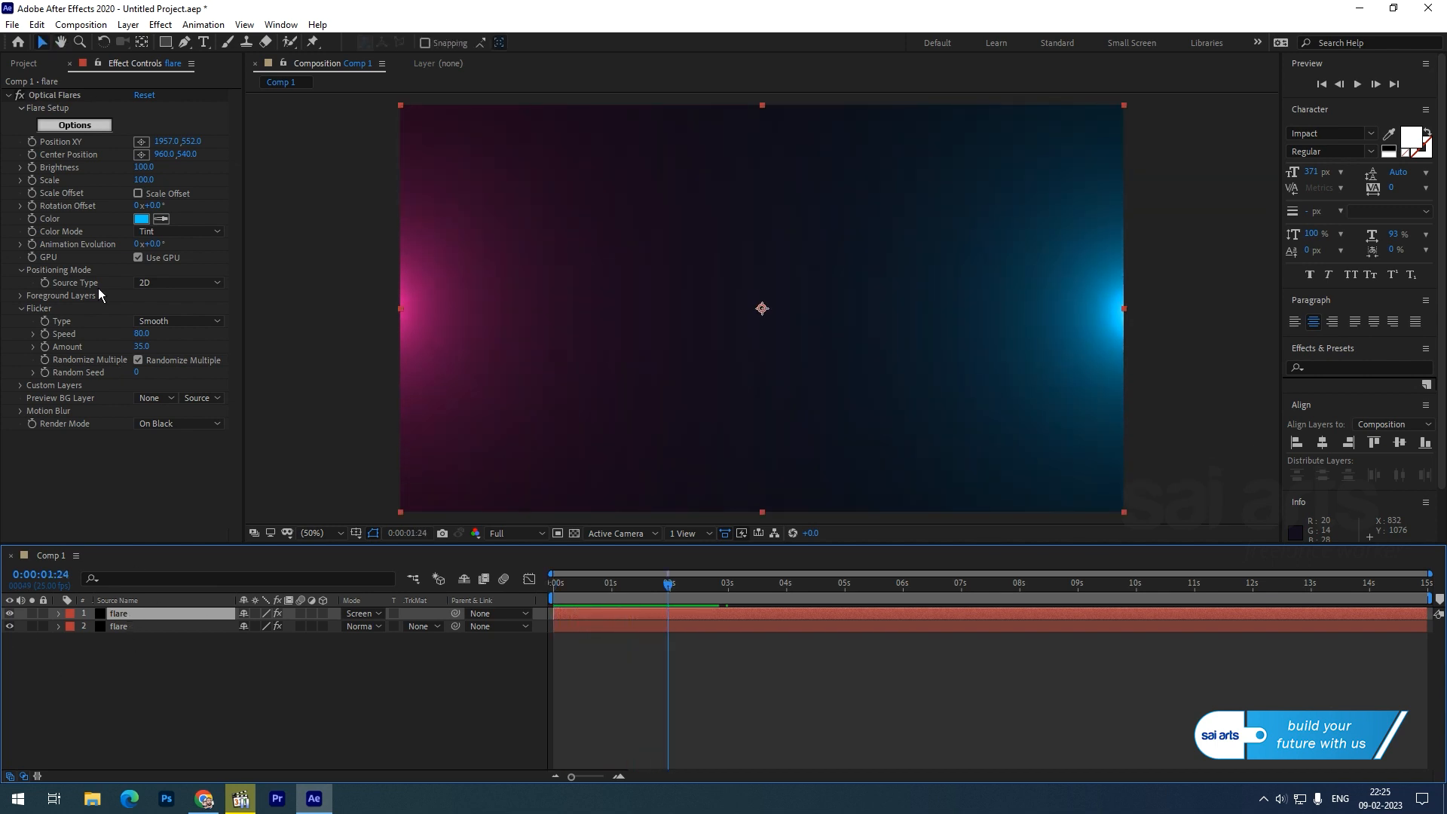
Step: Move the blue flare slightly farther outside the frame's right edge, to about 1985, 546
{"action": "left_click", "coordinate": [69, 107]}
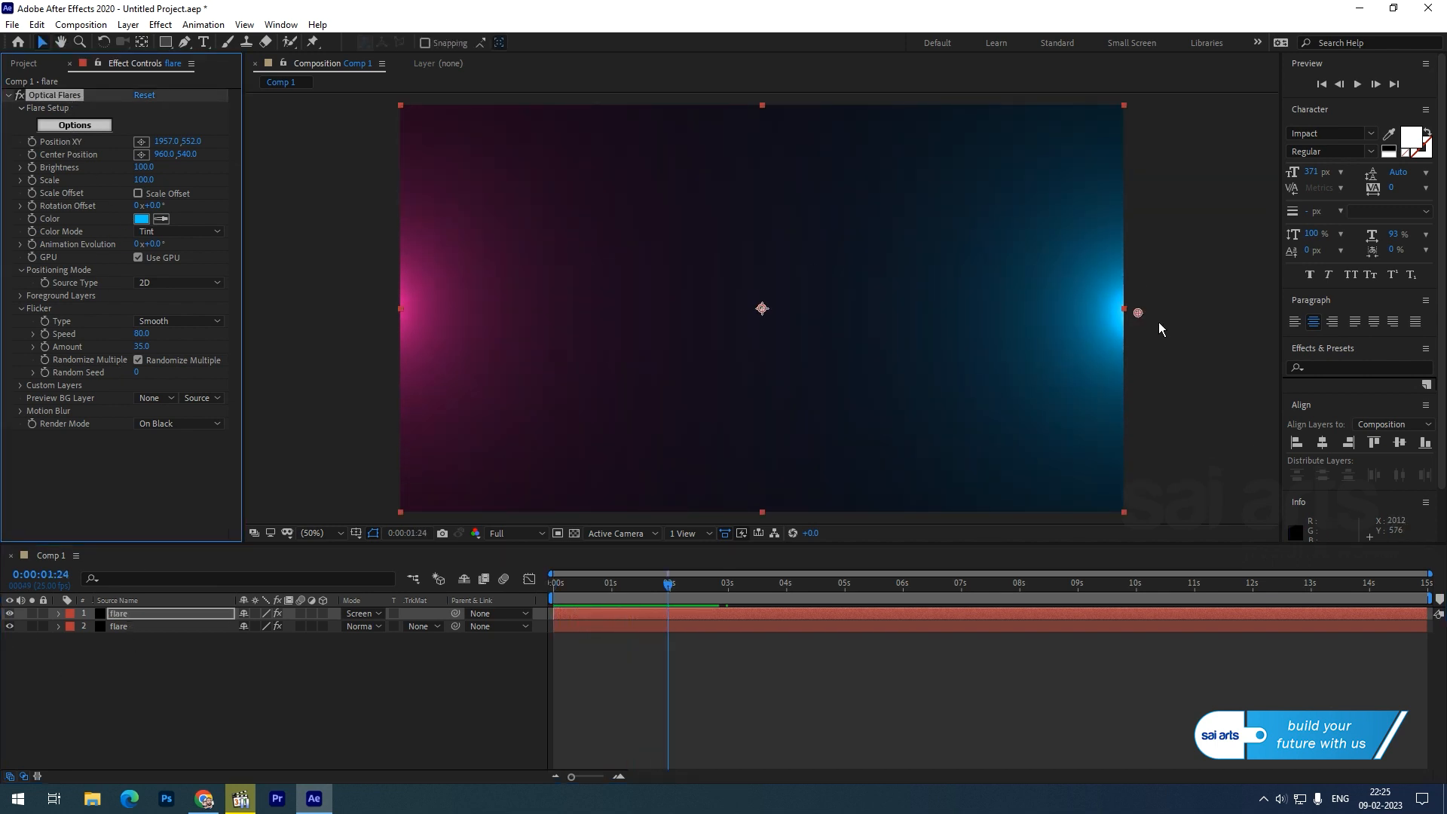
{"action": "mouse_move", "coordinate": [1139, 312]}
{"action": "left_mouse_down"}
{"action": "mouse_move", "coordinate": [1169, 309]}
{"action": "mouse_move", "coordinate": [1153, 311]}
{"action": "left_mouse_up"}
{"action": "left_click", "coordinate": [161, 642]}
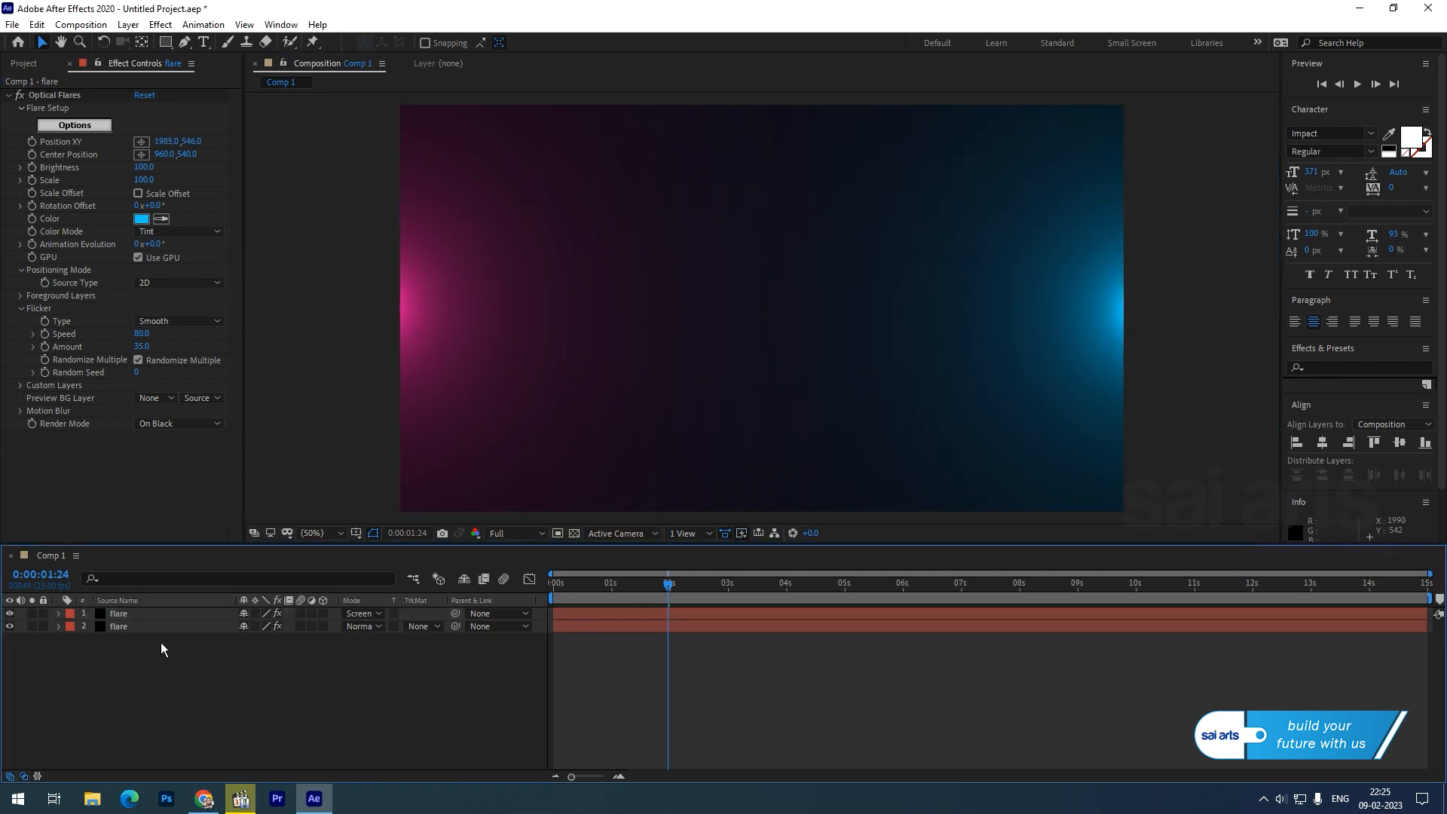
Step: Add a text layer reading "saiarts" and centre it horizontally and vertically in the composition
{"action": "right_click", "coordinate": [160, 642]}
{"action": "mouse_move", "coordinate": [202, 503]}
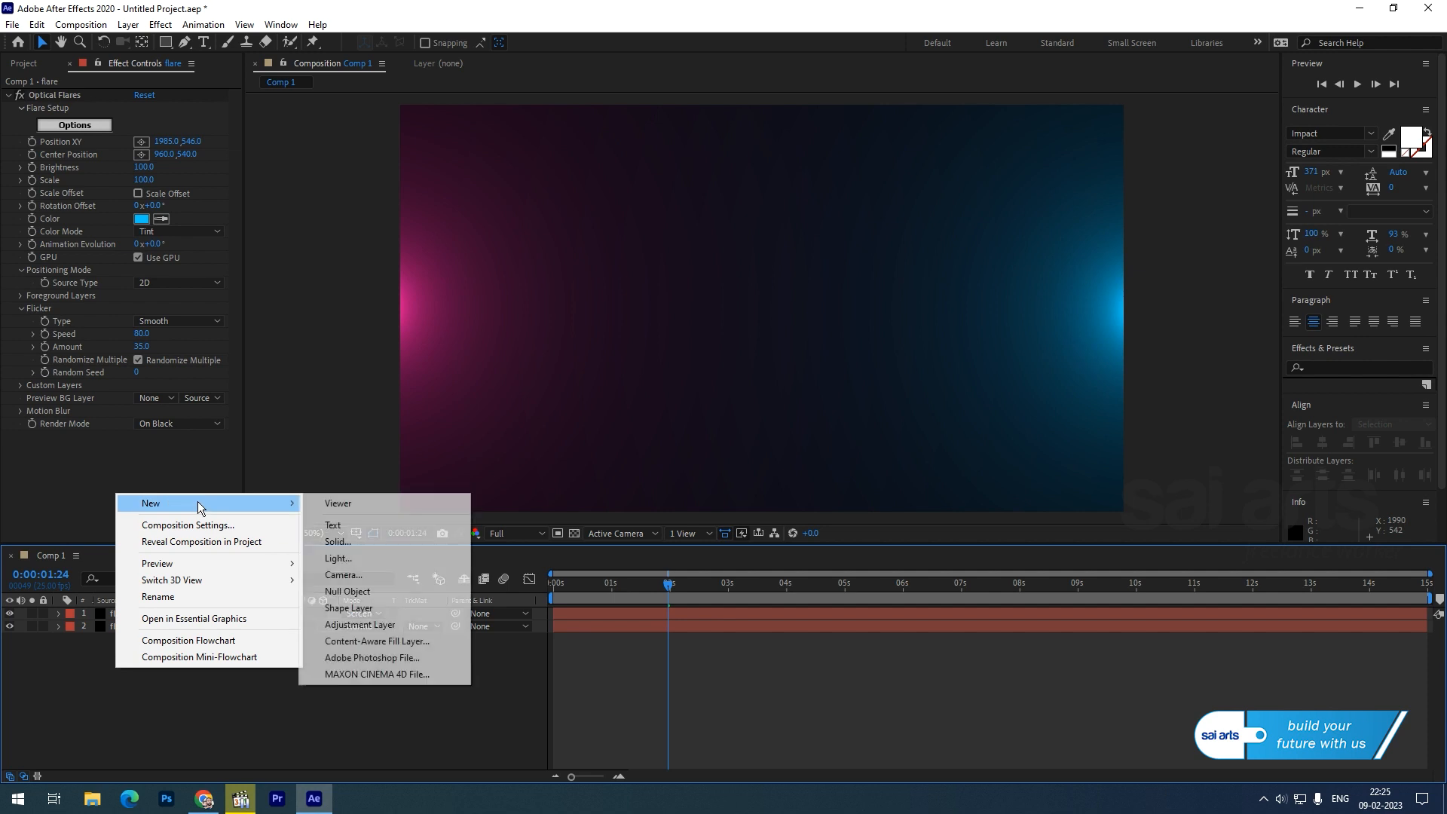
{"action": "left_click", "coordinate": [354, 525]}
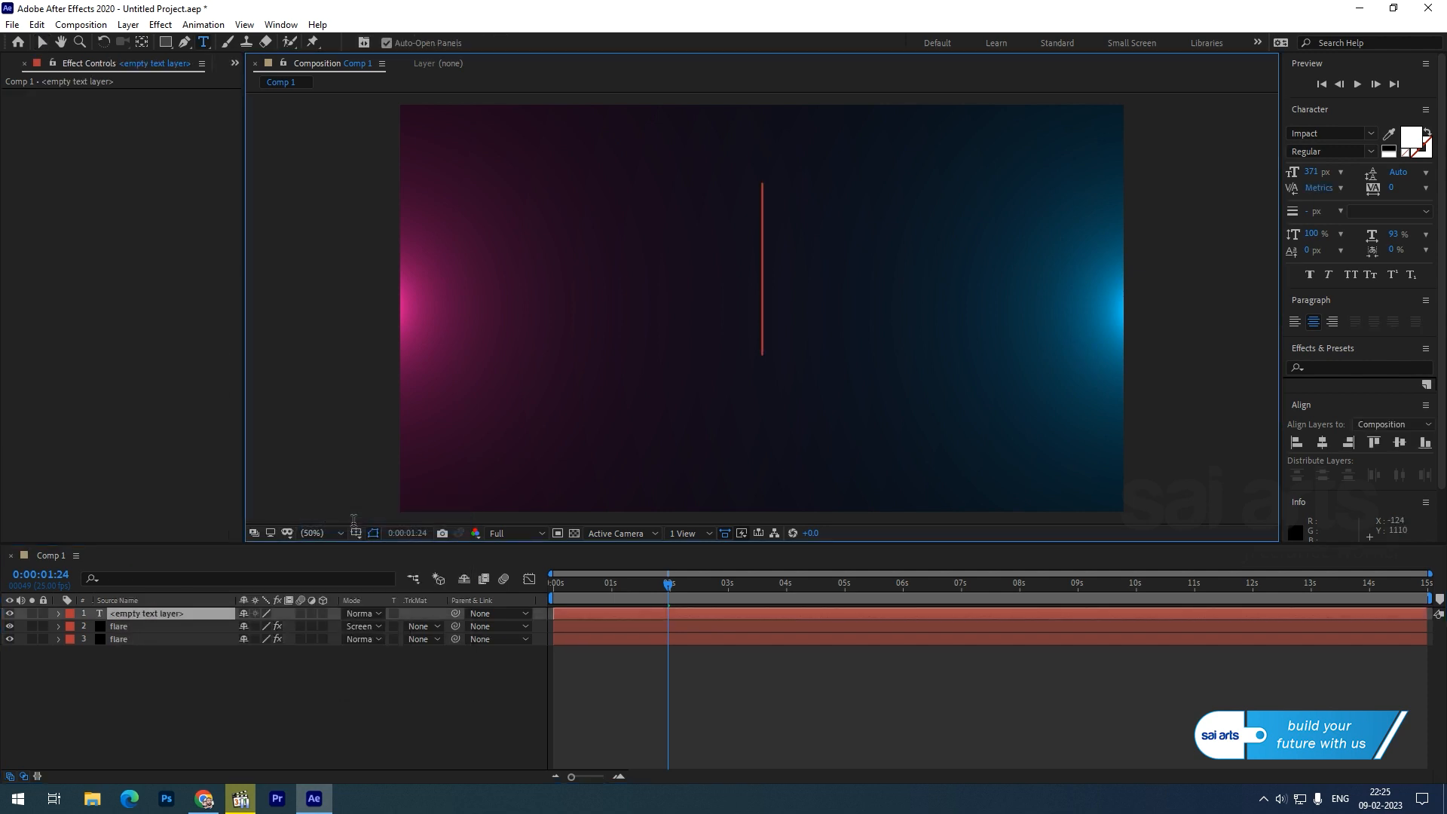
{"action": "type", "text": "saiarts"}
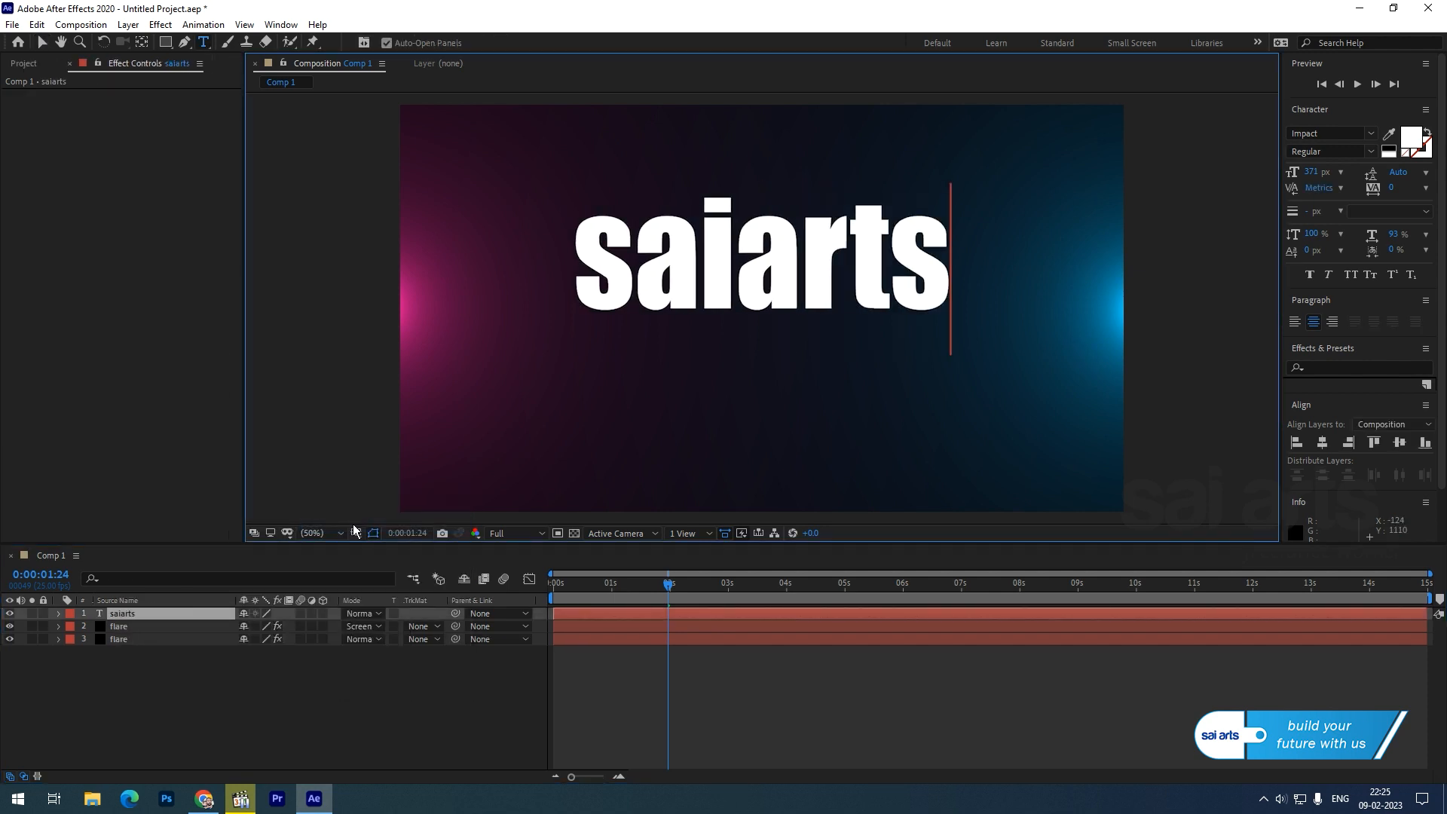
{"action": "left_click", "coordinate": [42, 42]}
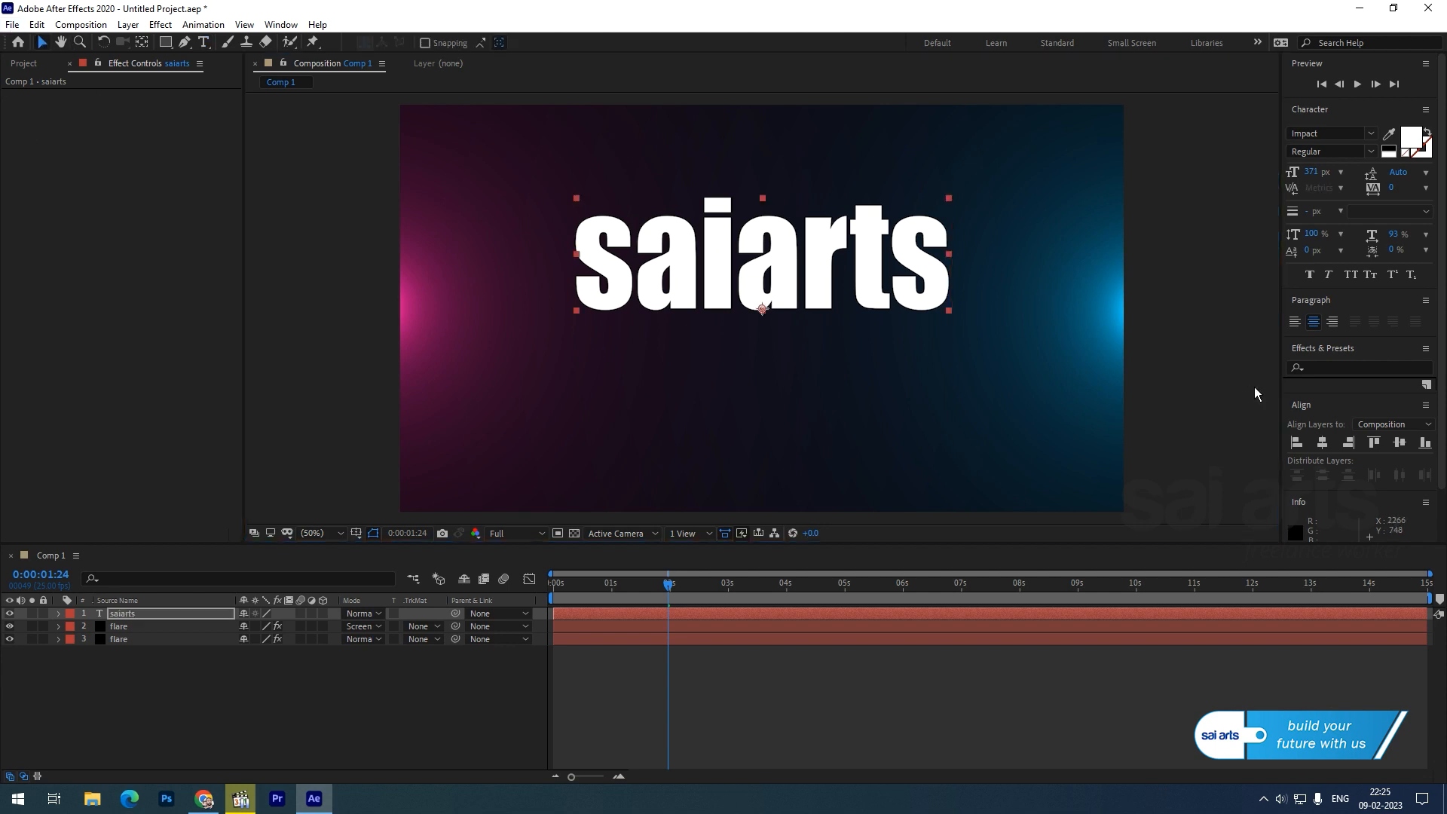
{"action": "left_click", "coordinate": [1322, 443]}
{"action": "left_click", "coordinate": [1408, 441]}
{"action": "left_click", "coordinate": [1141, 291]}
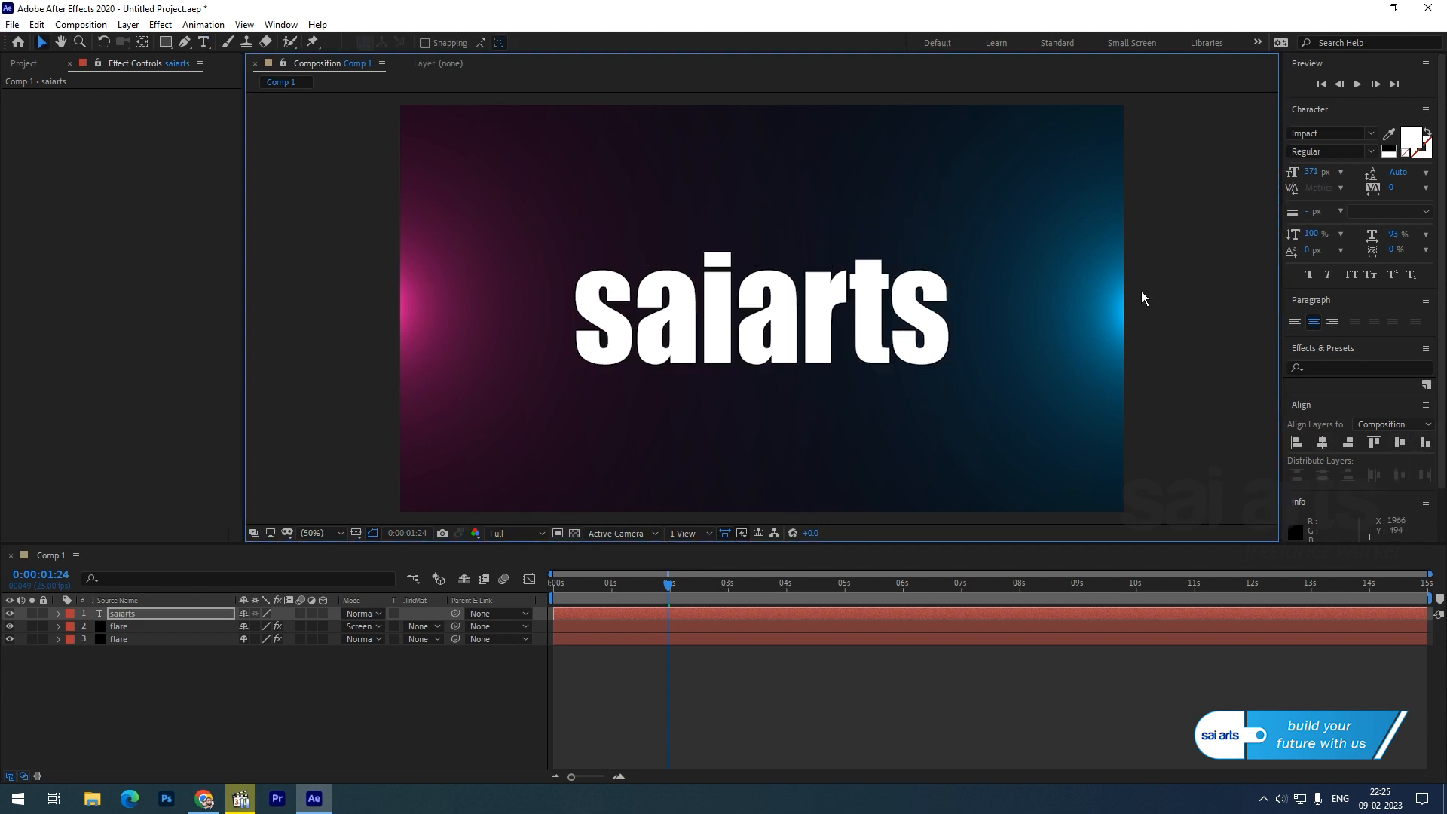
Step: Create a new composition-size black solid layer named "saber"
{"action": "right_click", "coordinate": [122, 677]}
{"action": "mouse_move", "coordinate": [188, 513]}
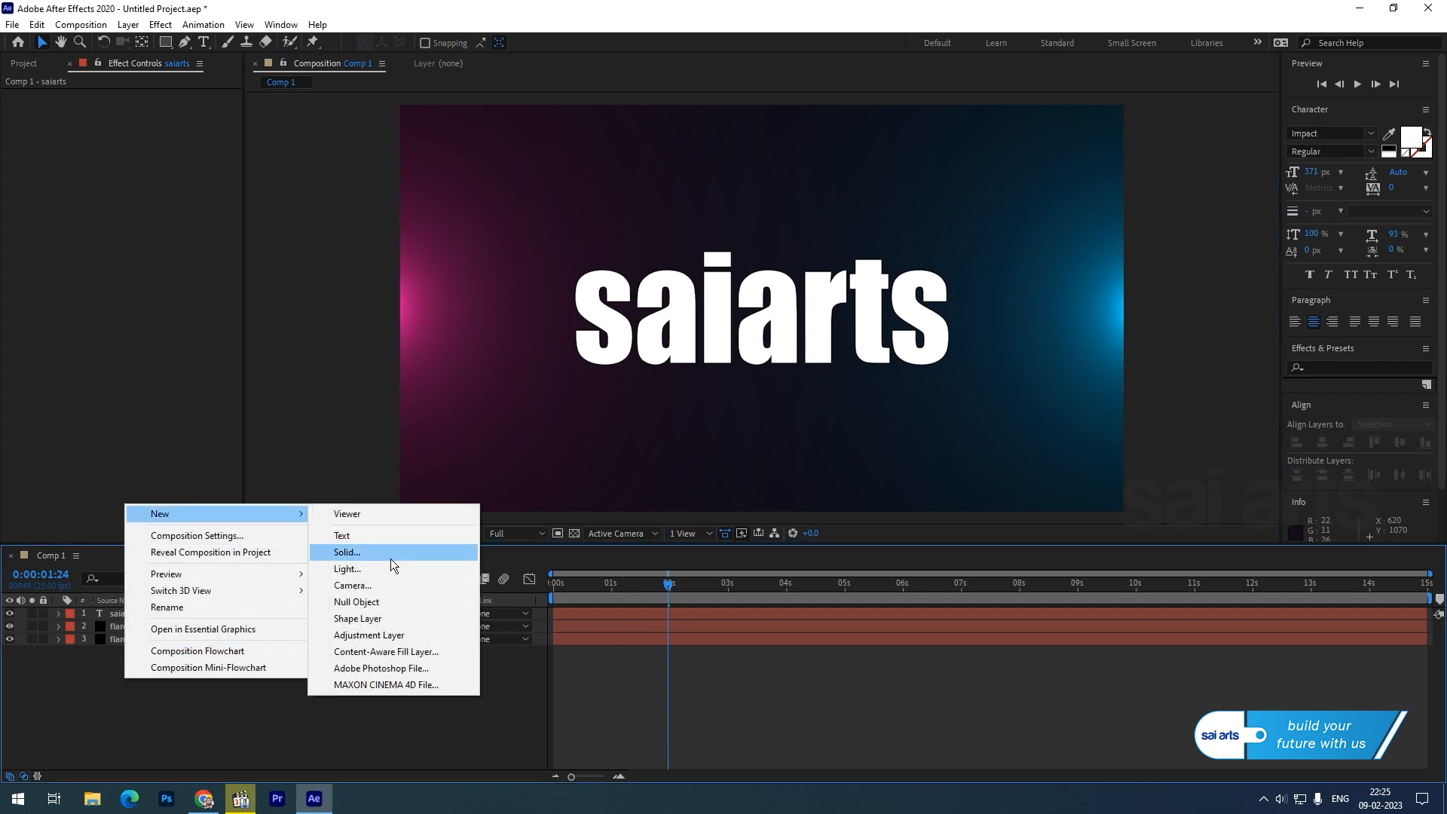
{"action": "left_click", "coordinate": [392, 557]}
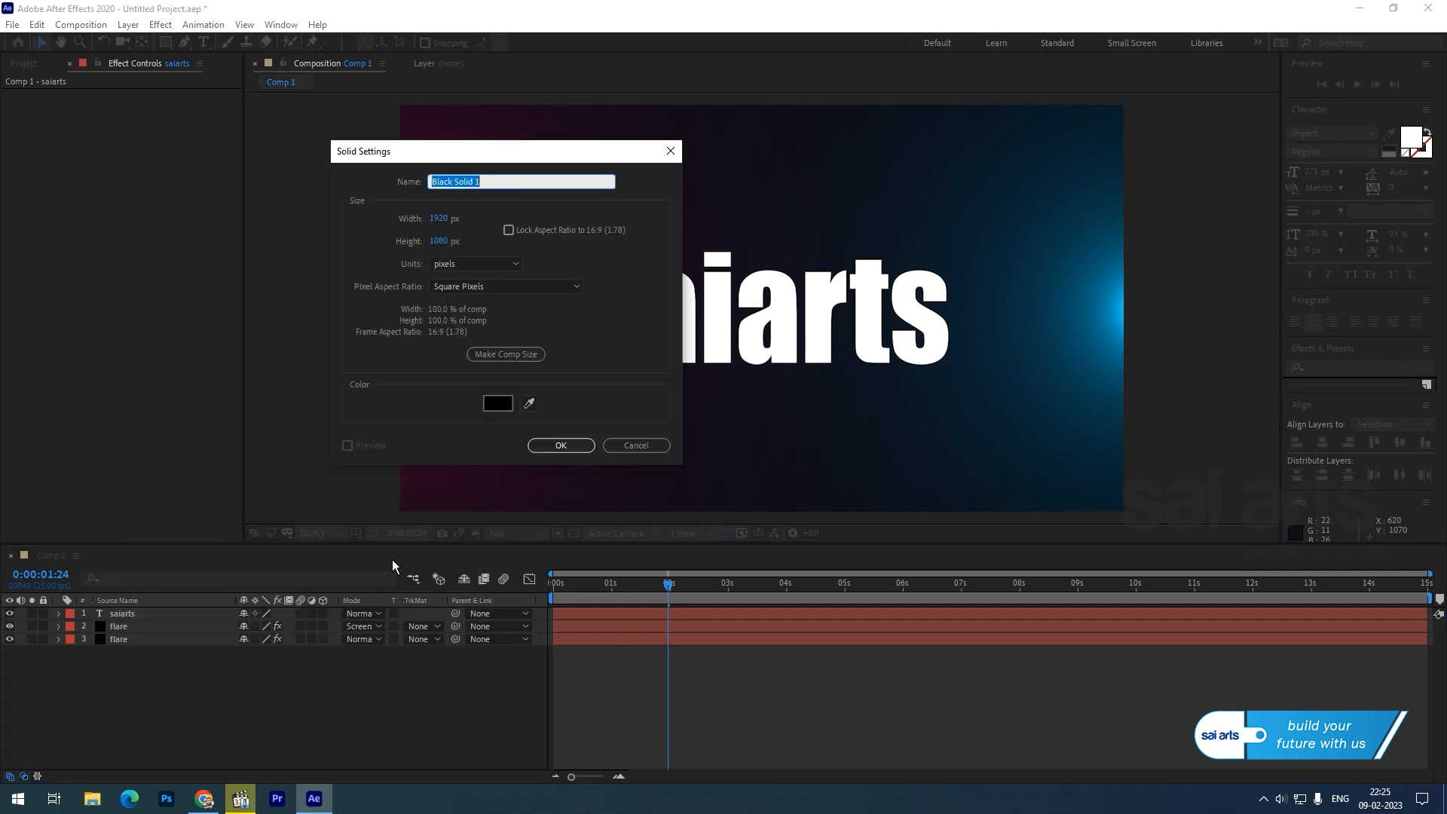
{"action": "type", "text": "saber"}
{"action": "key", "text": "Return"}
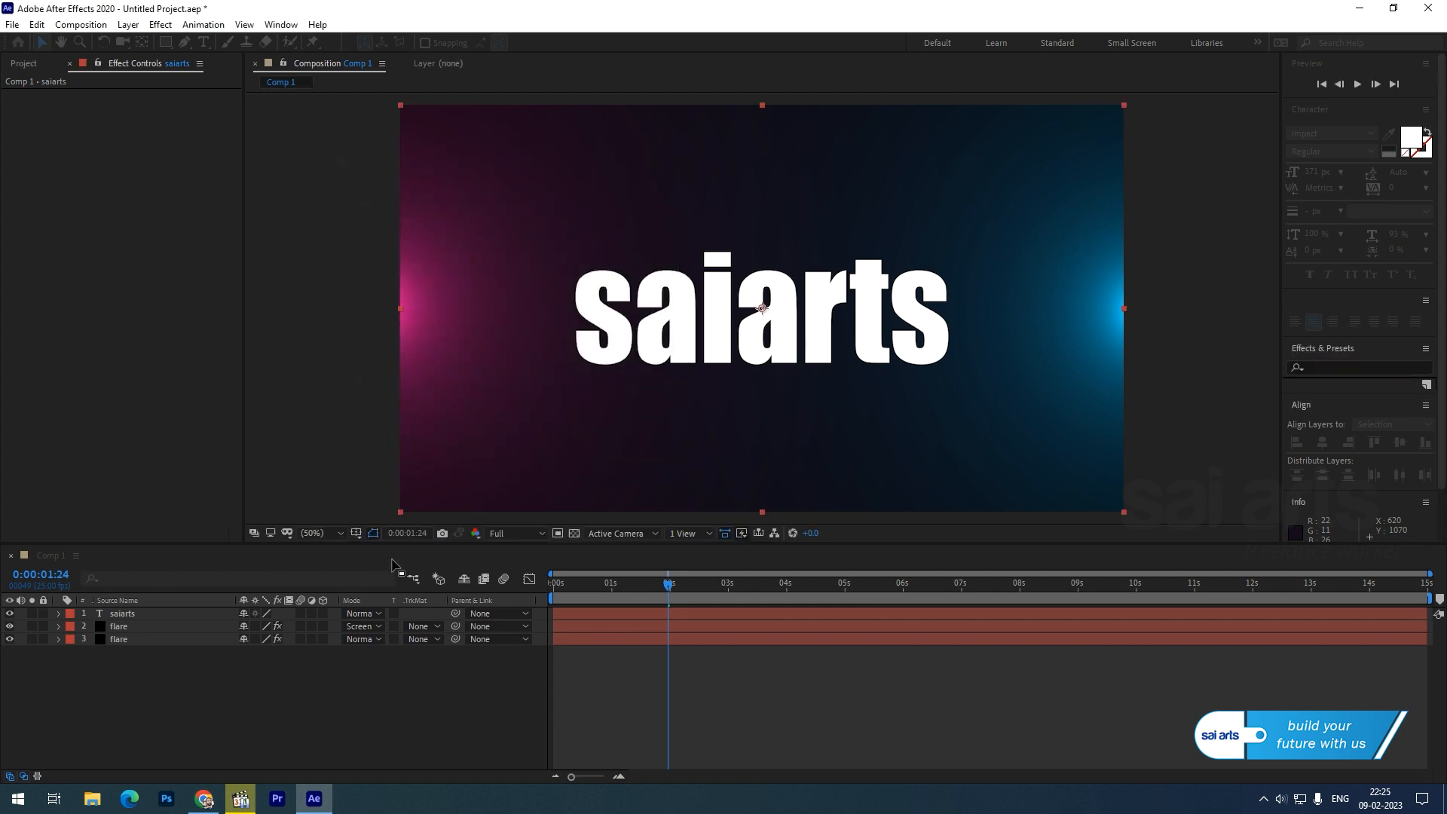
Step: Apply the Video Copilot Saber effect to the saber solid and choose the Neon preset
{"action": "right_click", "coordinate": [124, 615]}
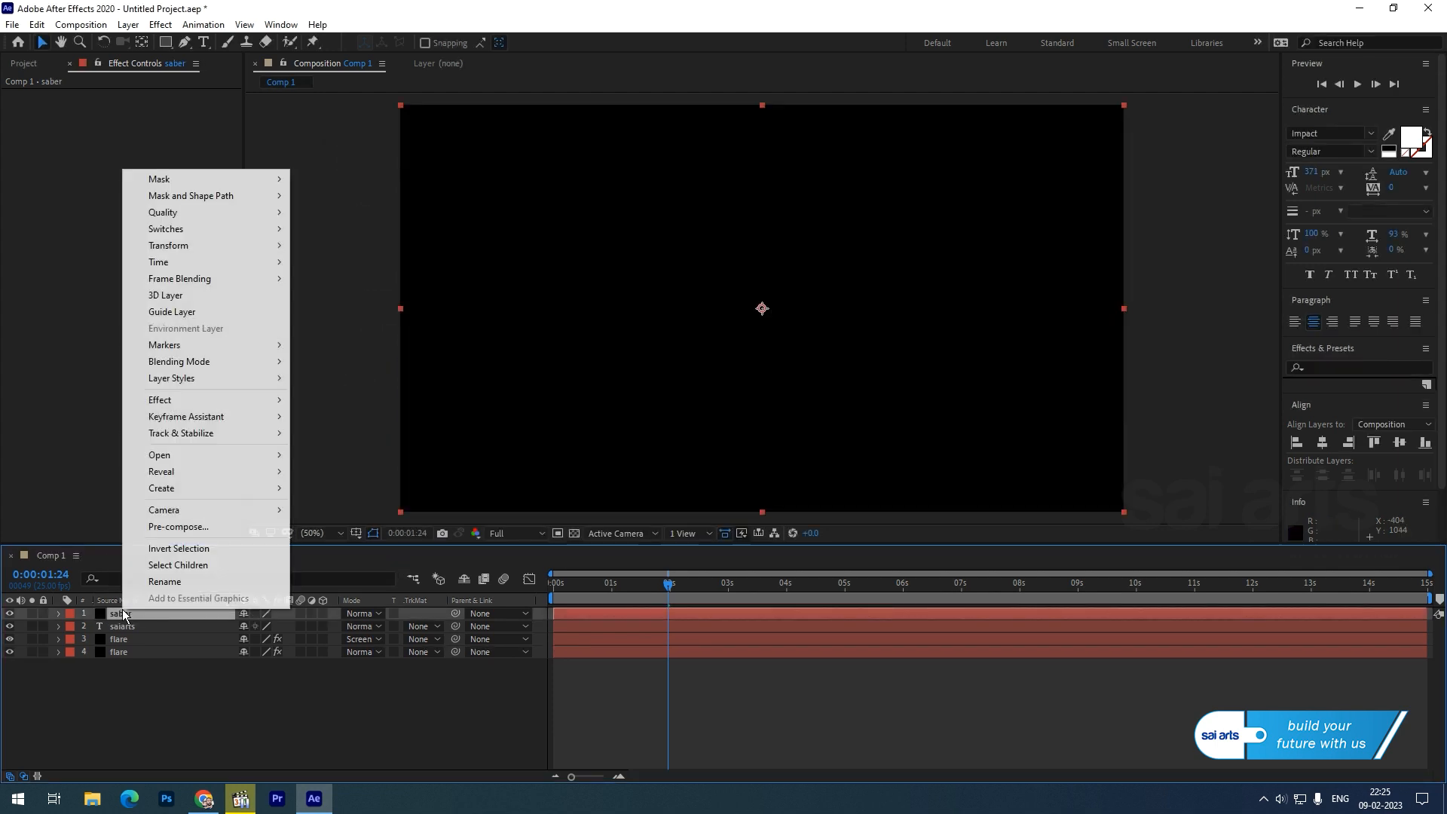
{"action": "mouse_move", "coordinate": [223, 407]}
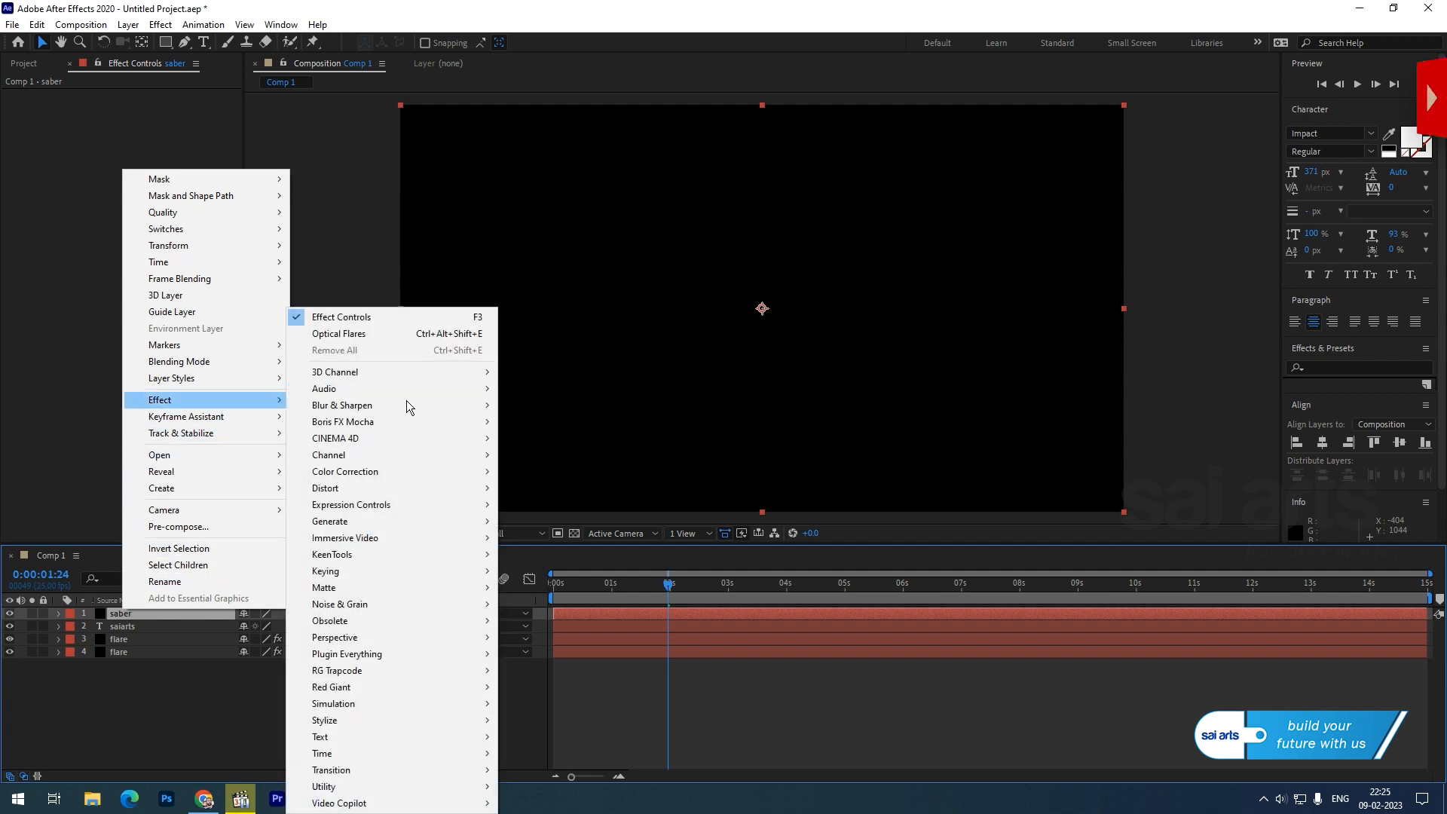
{"action": "mouse_move", "coordinate": [377, 803]}
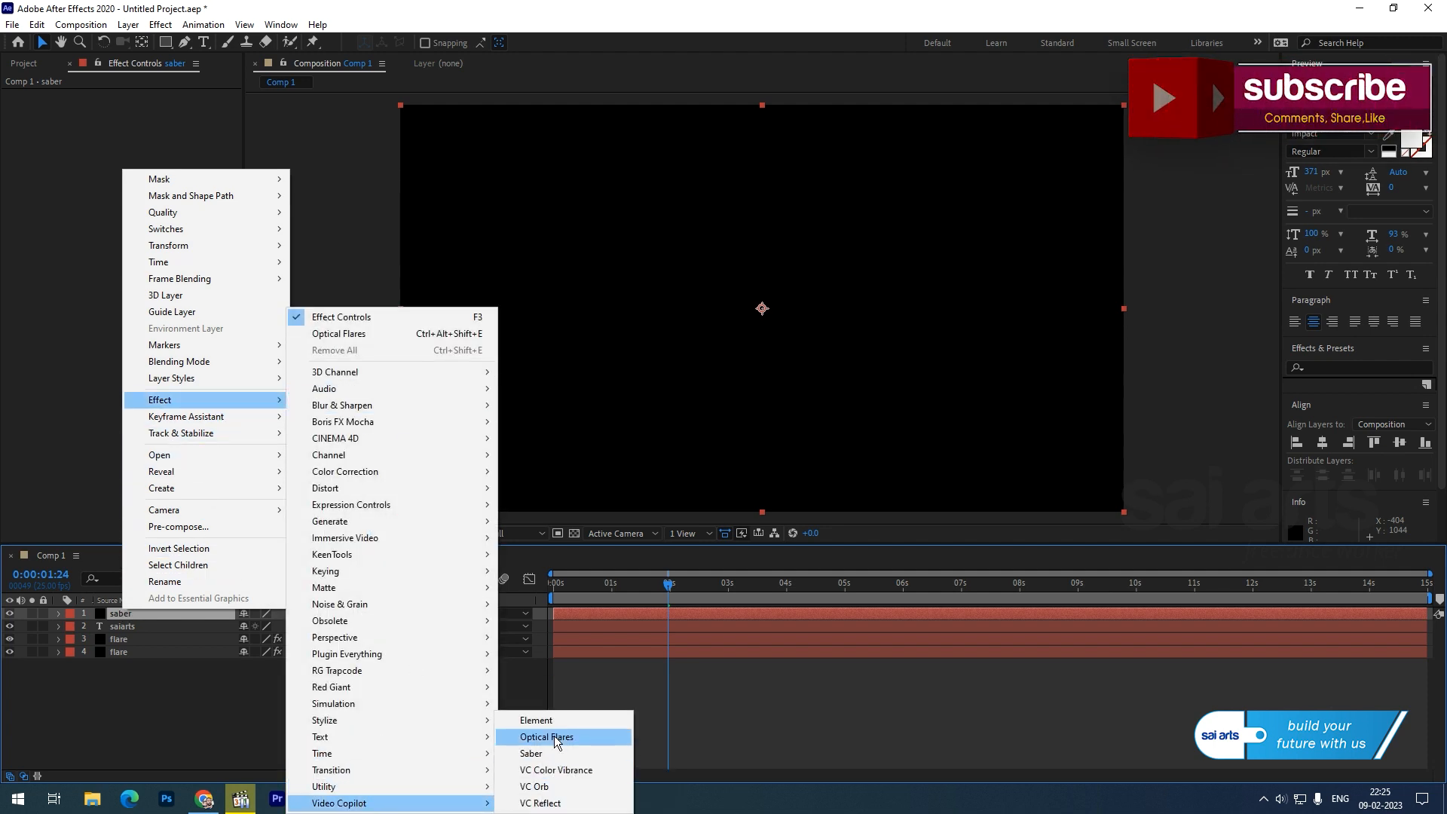
{"action": "left_click", "coordinate": [548, 754]}
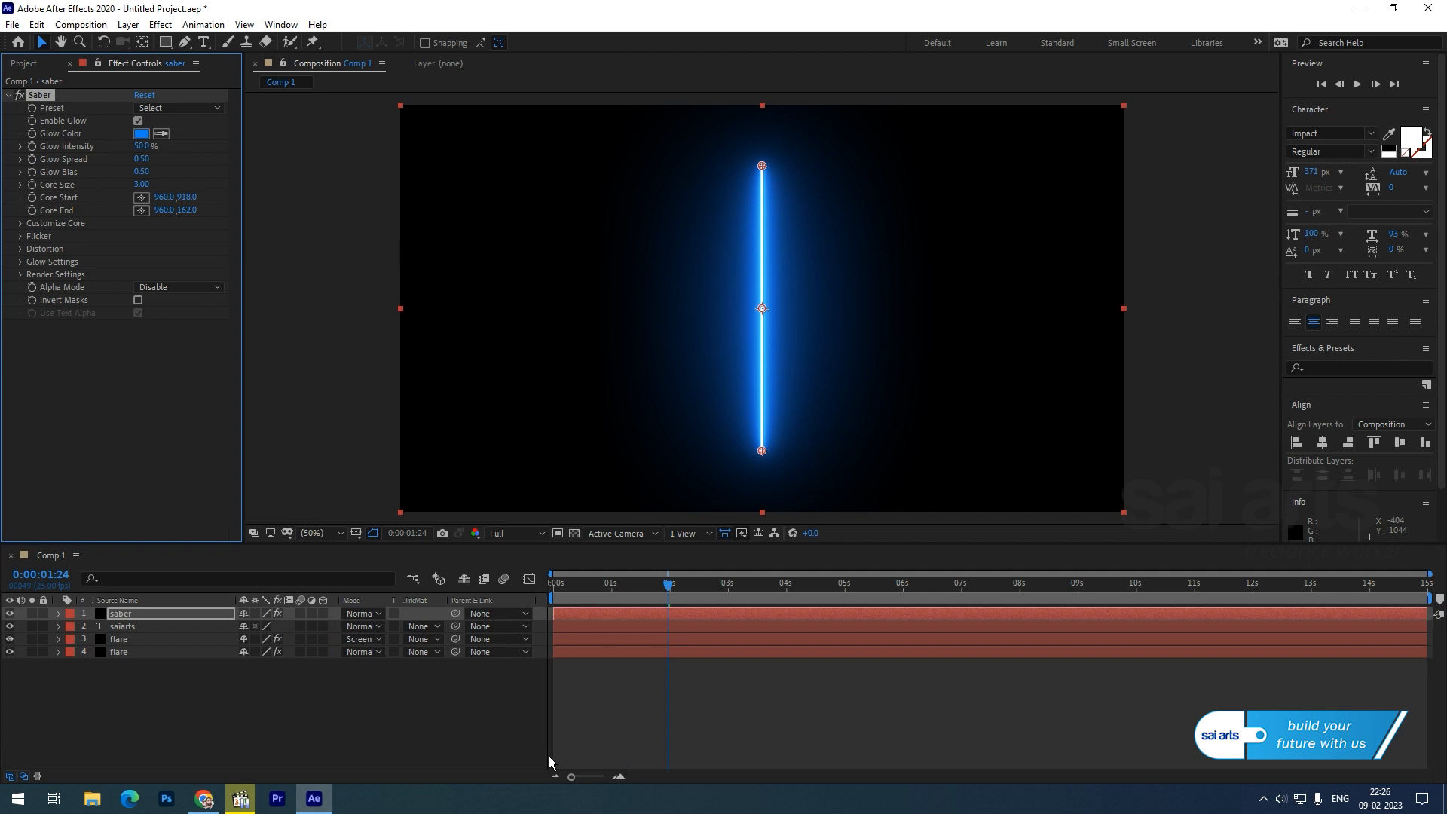
{"action": "left_click", "coordinate": [190, 107]}
{"action": "left_click", "coordinate": [232, 505]}
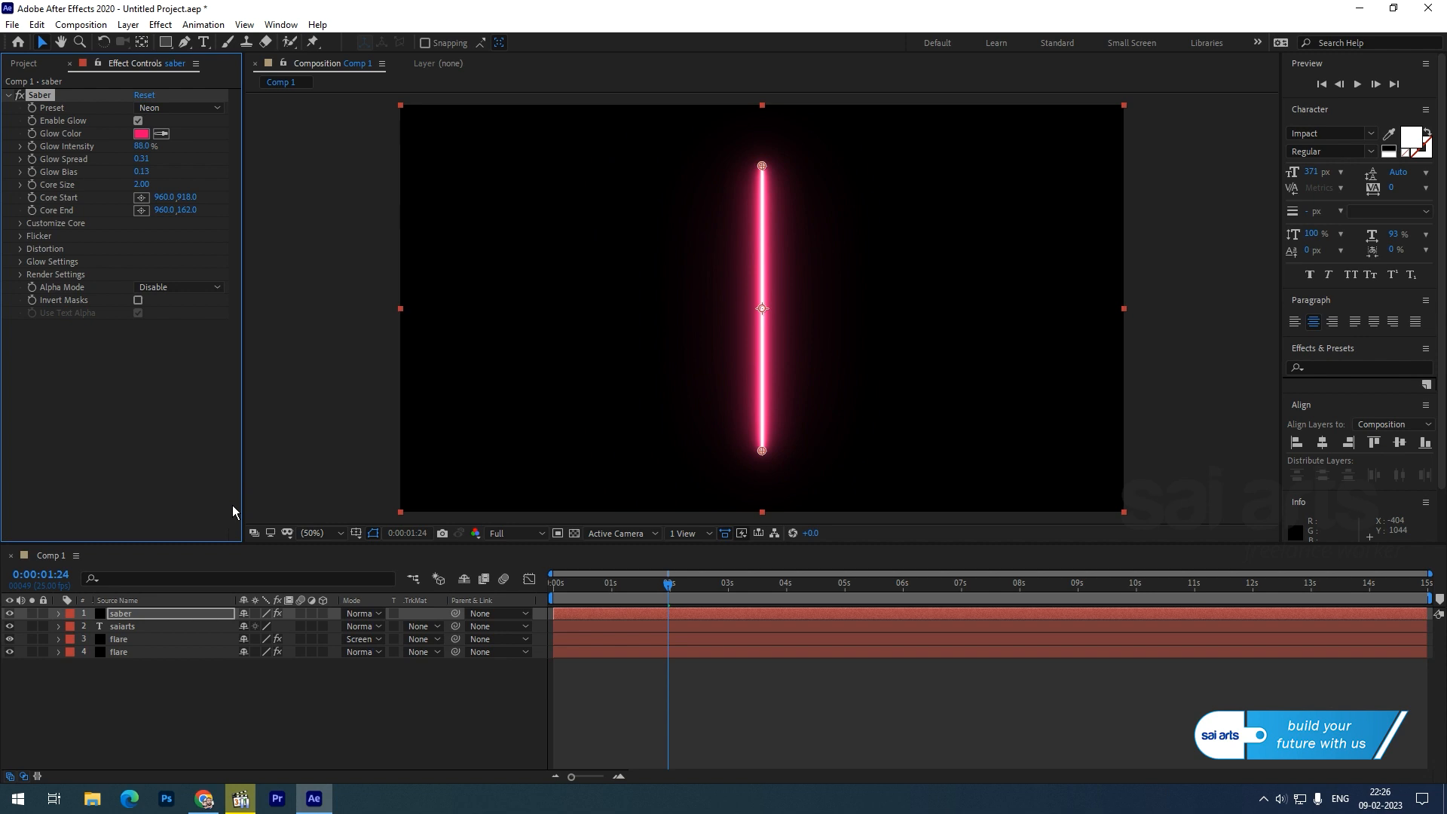
Step: Set the Saber core type to Text Layer and use the saiarts layer as its text
{"action": "left_click", "coordinate": [20, 225]}
{"action": "left_click", "coordinate": [179, 236]}
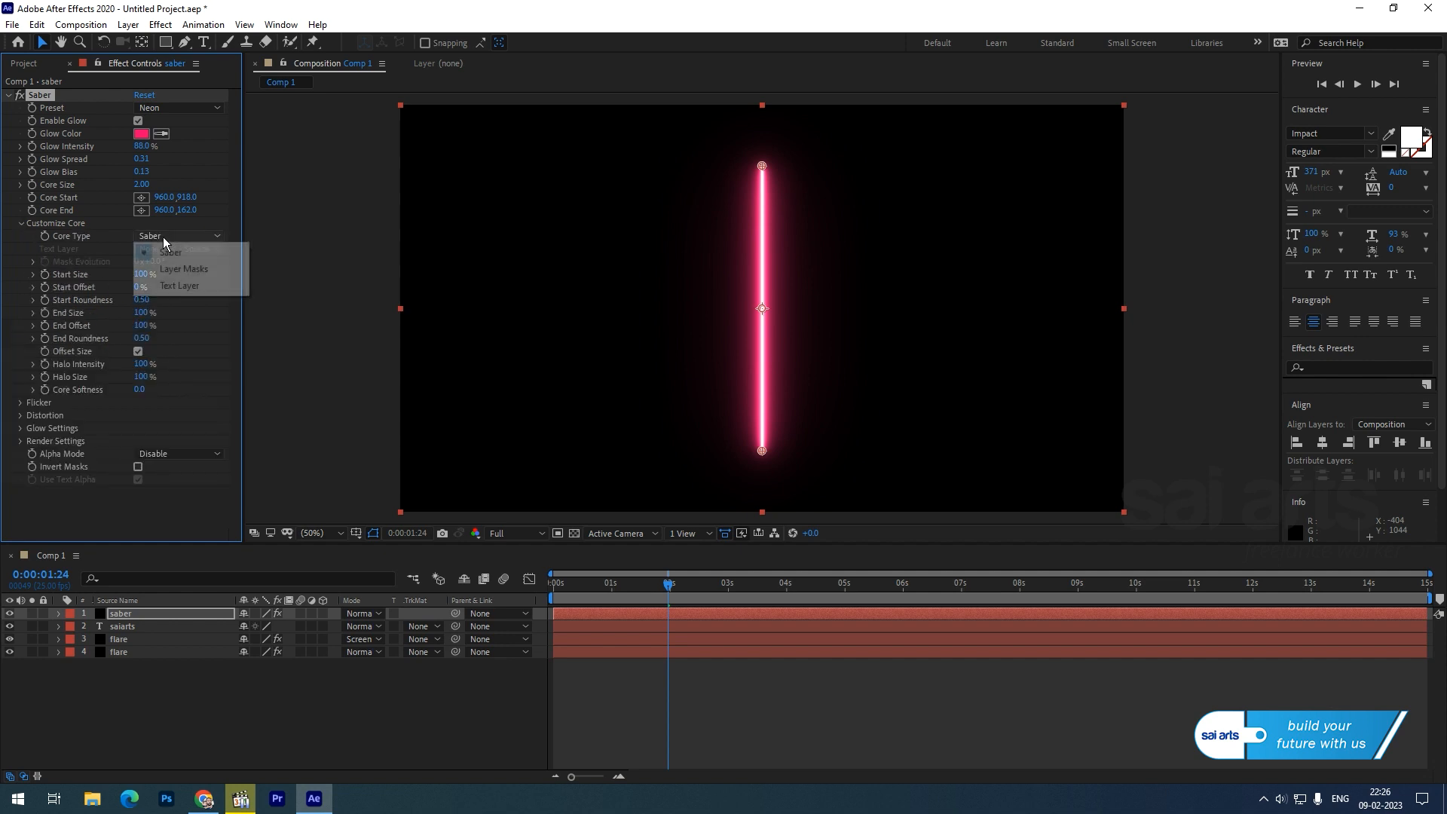
{"action": "left_click", "coordinate": [194, 287]}
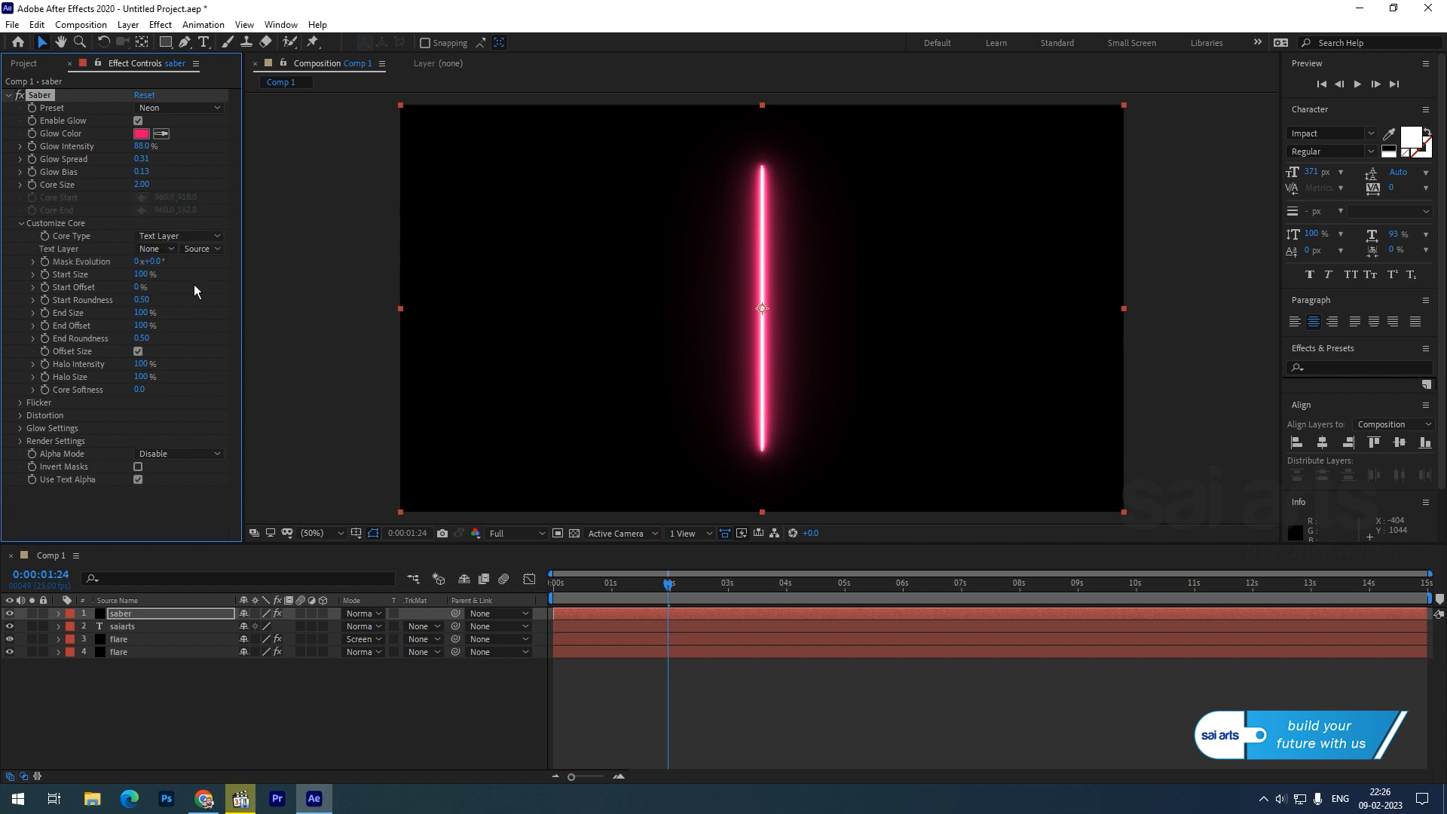
{"action": "left_click", "coordinate": [142, 252]}
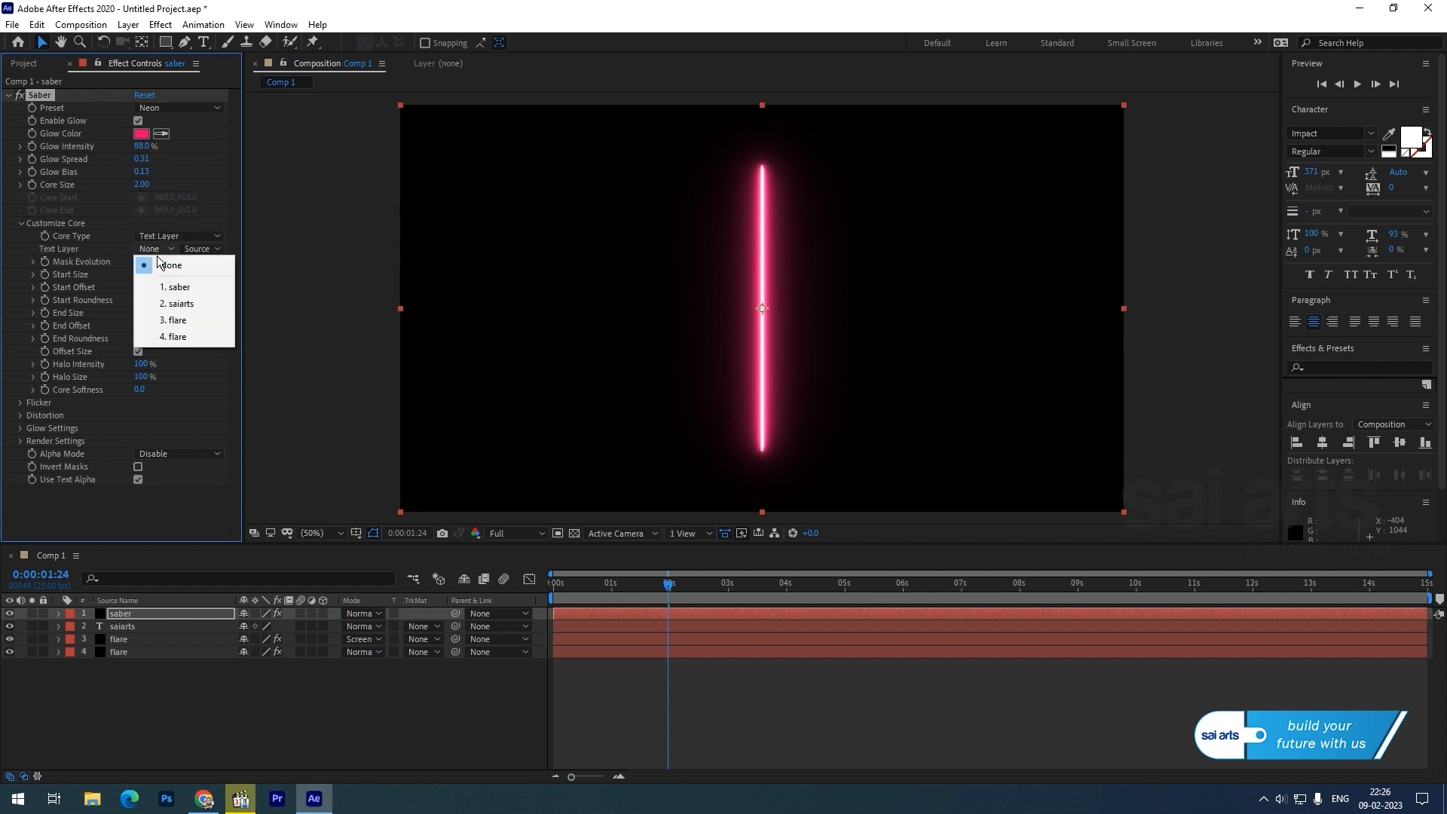
{"action": "left_click", "coordinate": [180, 304]}
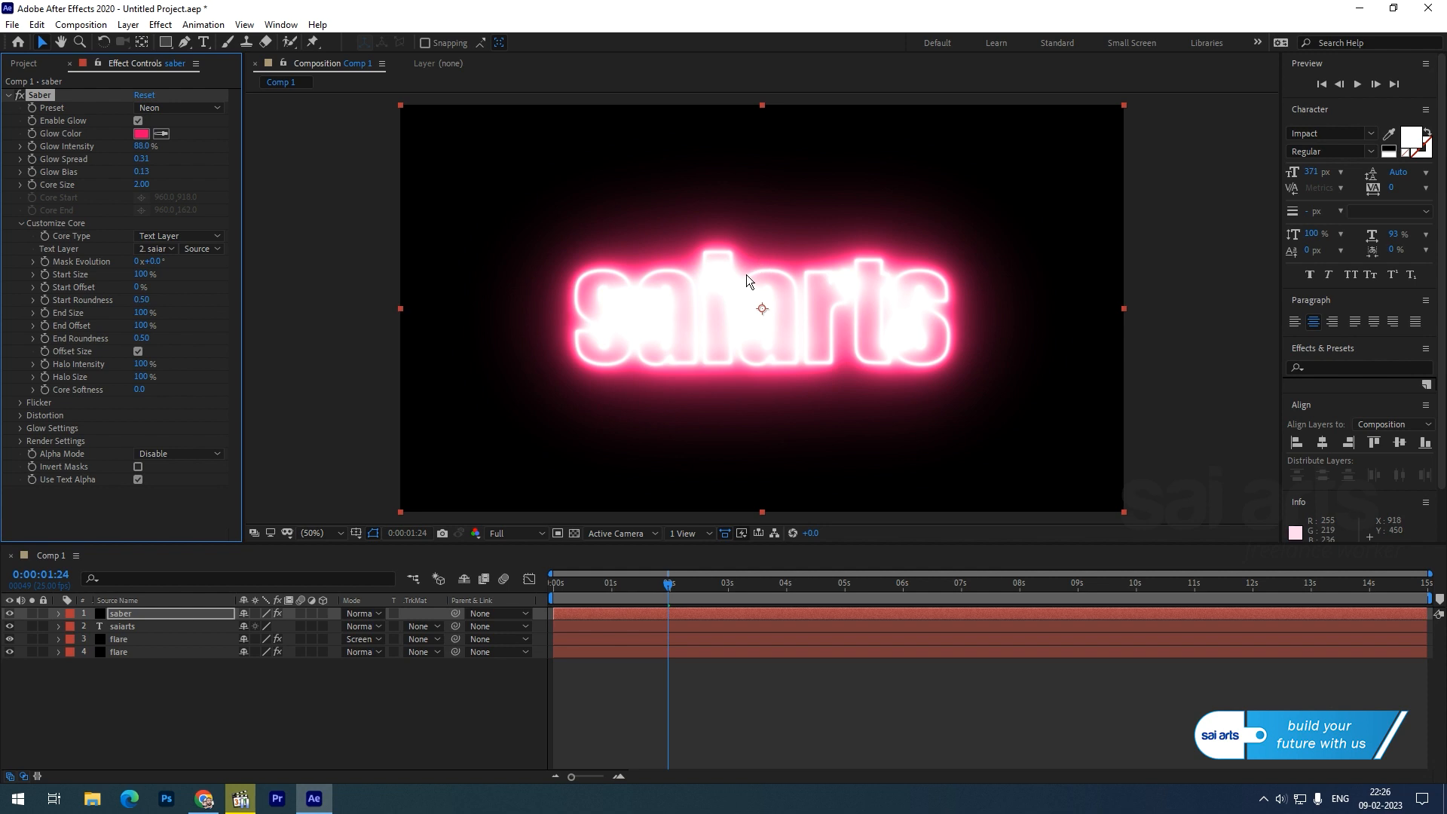
Step: Keyframe the Saber's Mask Evolution from 0° at the start to a higher number of revolutions at 4 seconds
{"action": "left_click_drag", "start_coordinate": [580, 586], "coordinate": [467, 594]}
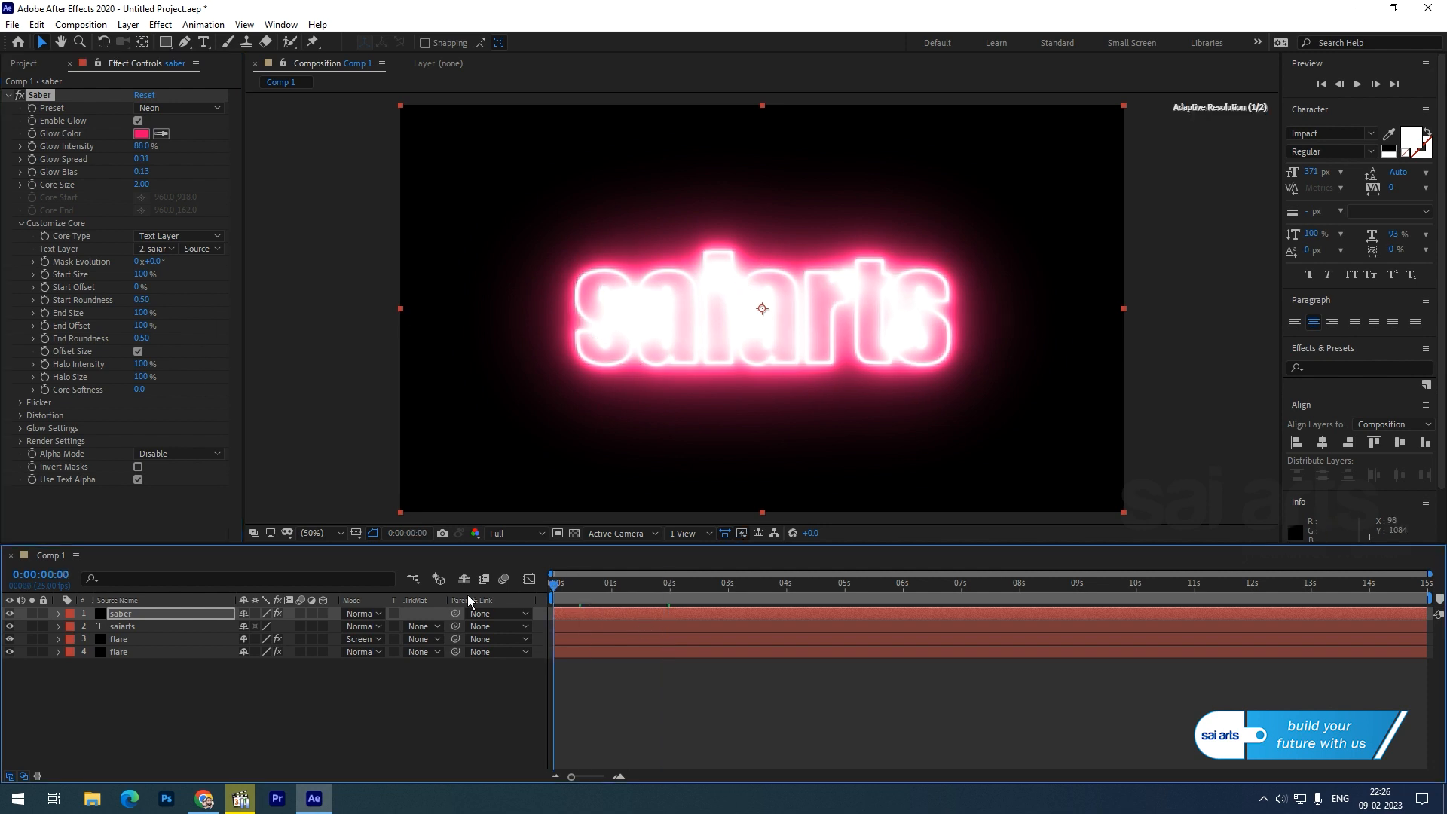
{"action": "left_click", "coordinate": [44, 262]}
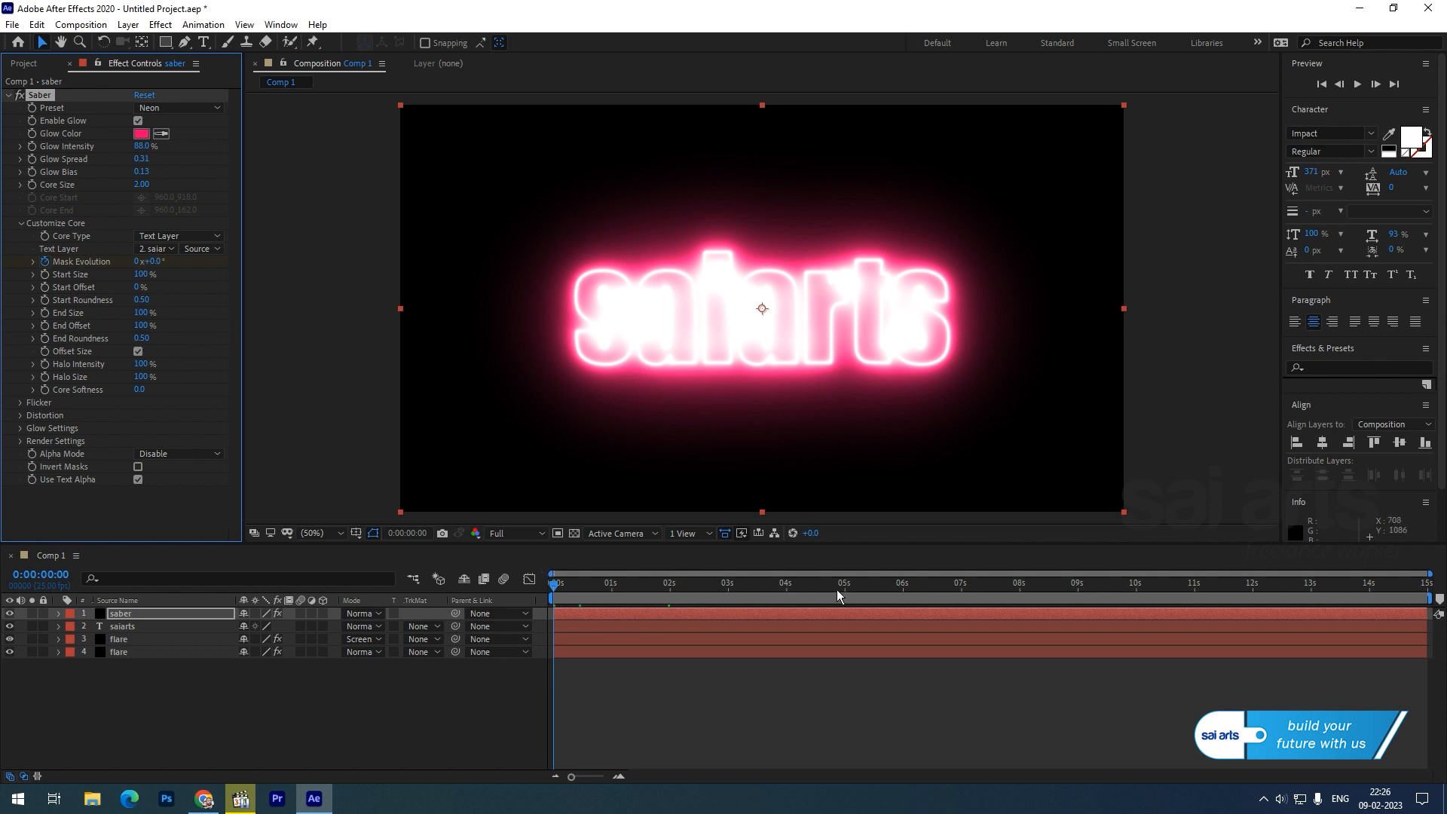
{"action": "left_click", "coordinate": [786, 589]}
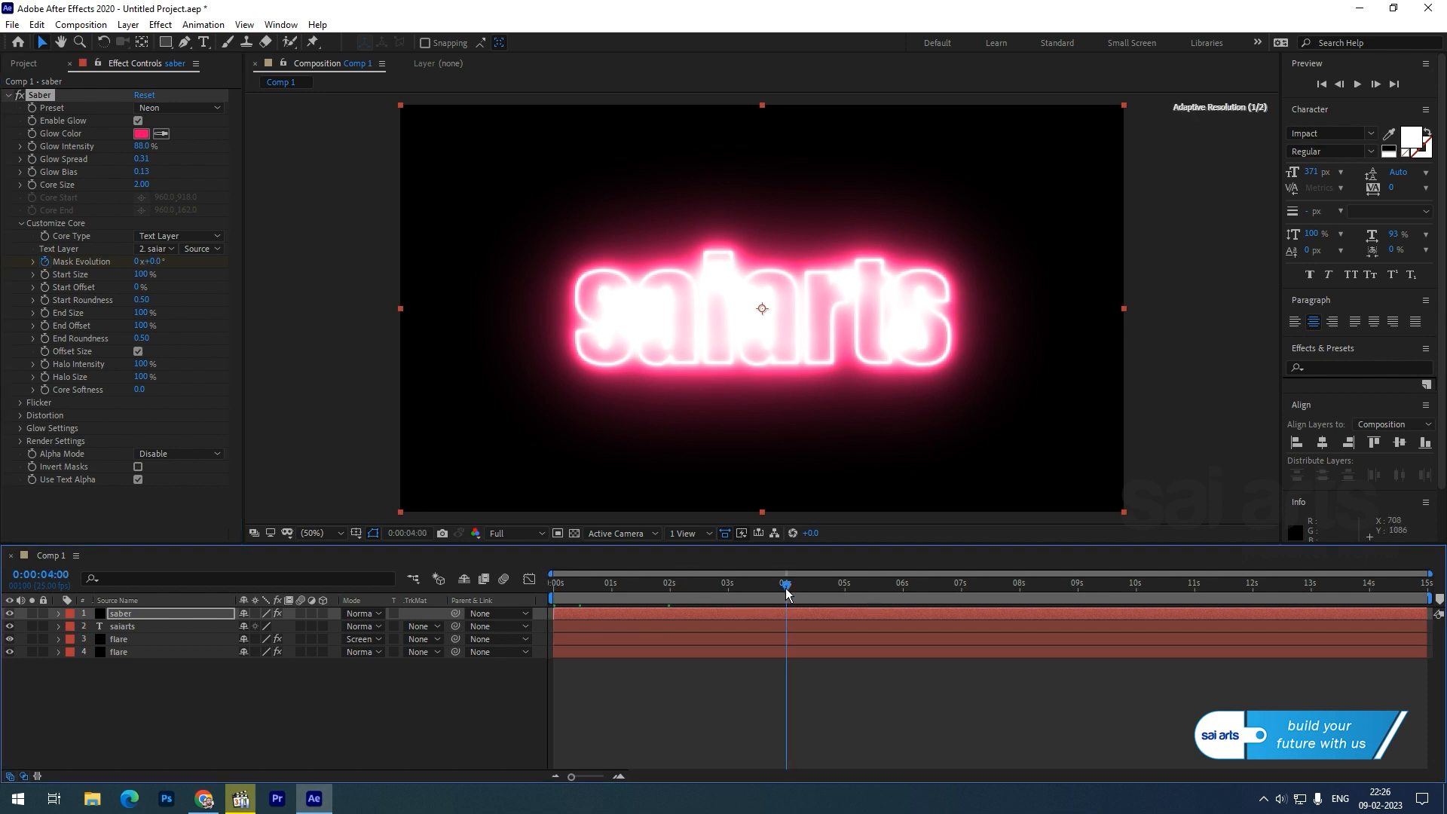
{"action": "left_click", "coordinate": [152, 261]}
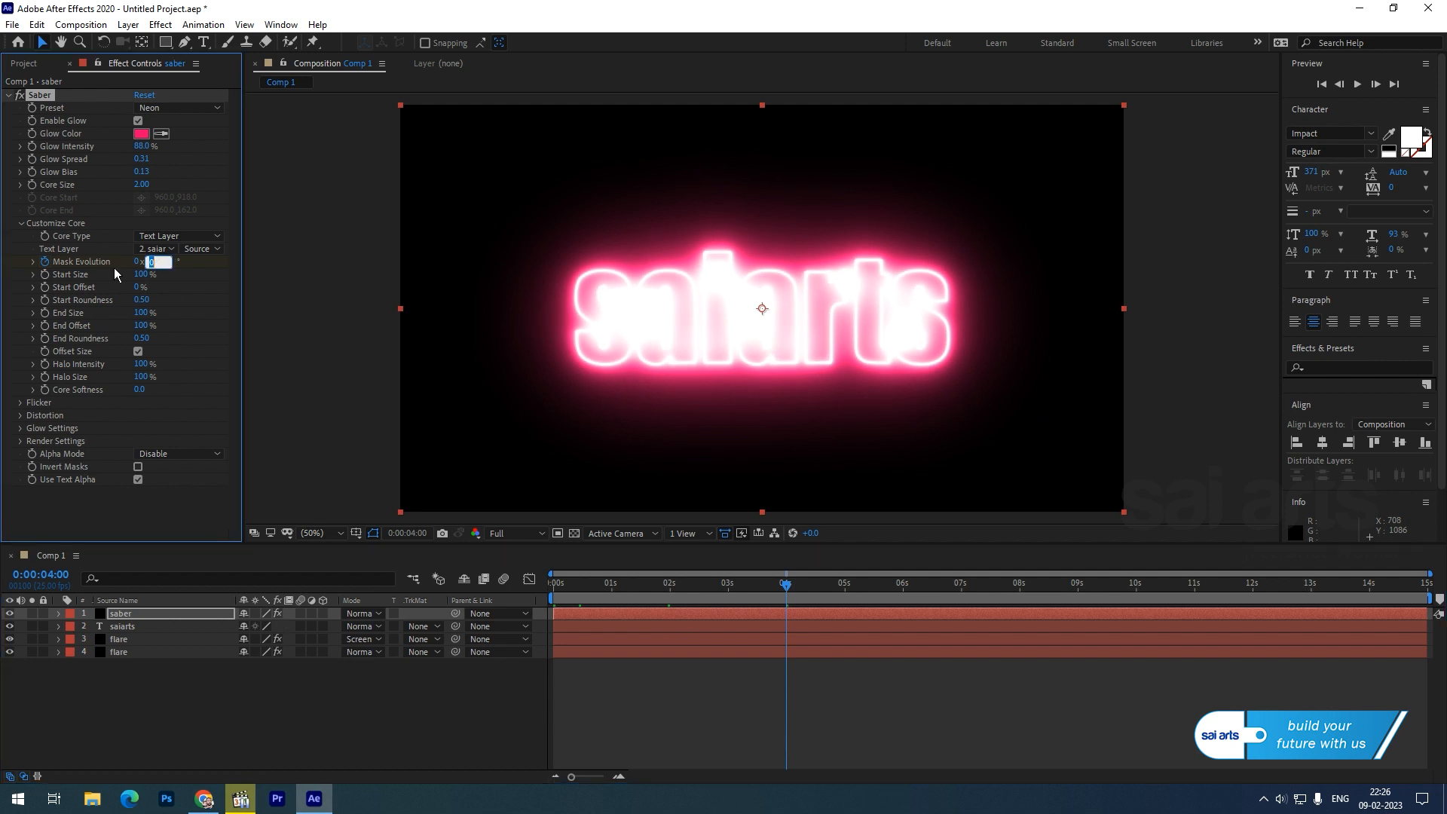
{"action": "key", "text": "shift+Tab"}
Step: Go back to the start of the composition and set the Saber's Start Size to 0%
{"action": "left_click_drag", "start_coordinate": [786, 587], "coordinate": [40, 432]}
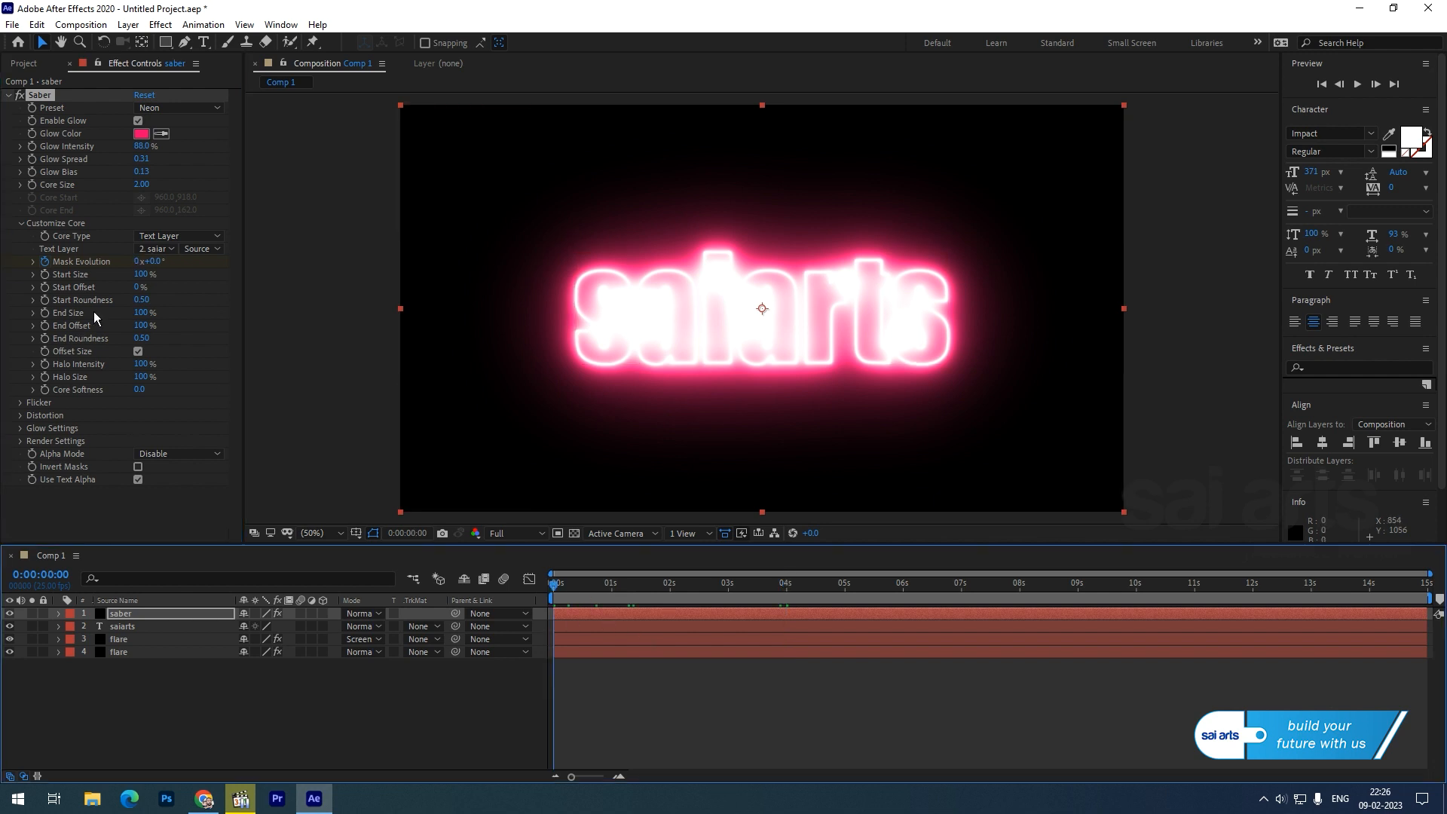
{"action": "left_click", "coordinate": [141, 274]}
{"action": "type", "text": "0"}
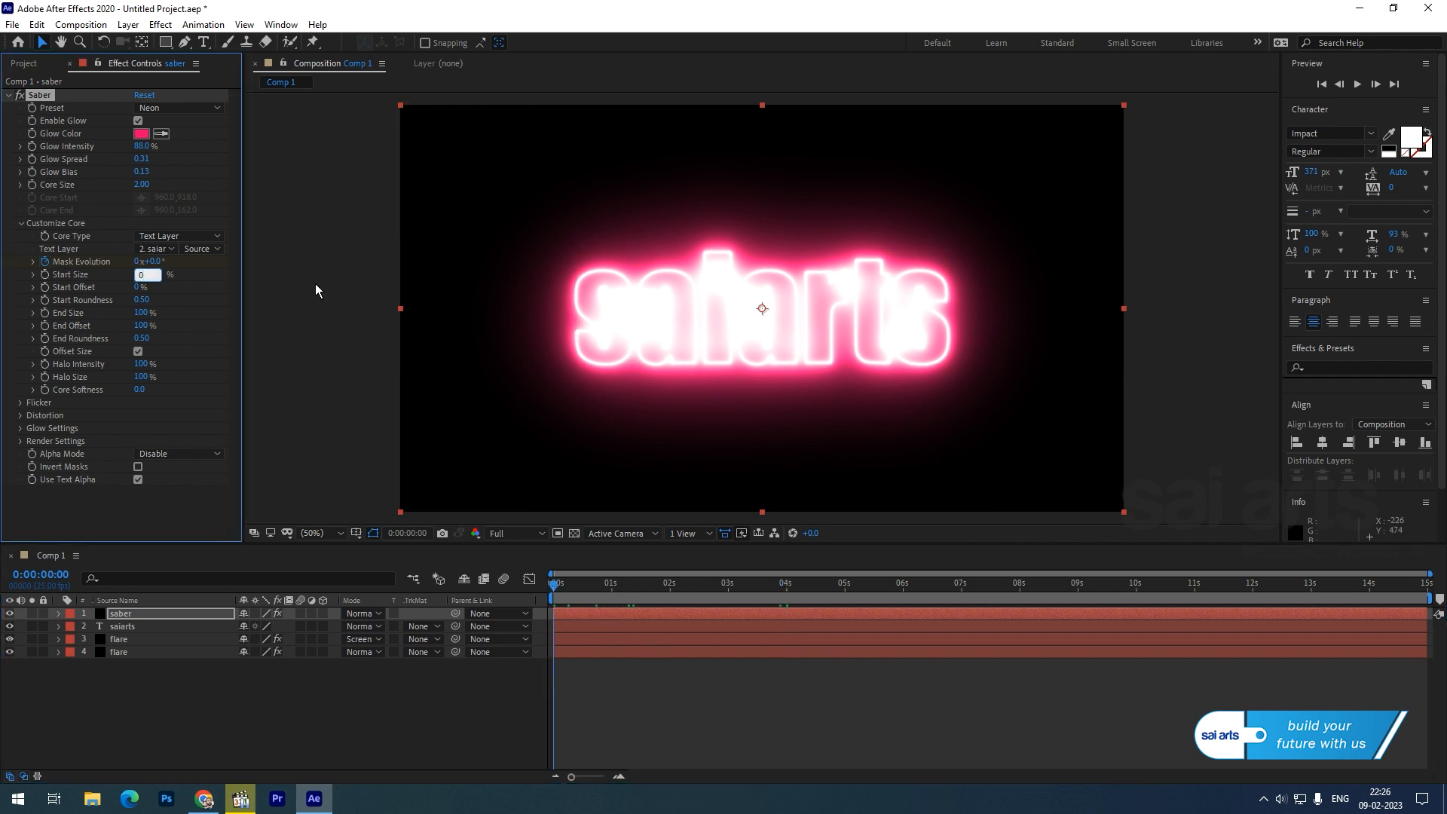
{"action": "key", "text": "Return"}
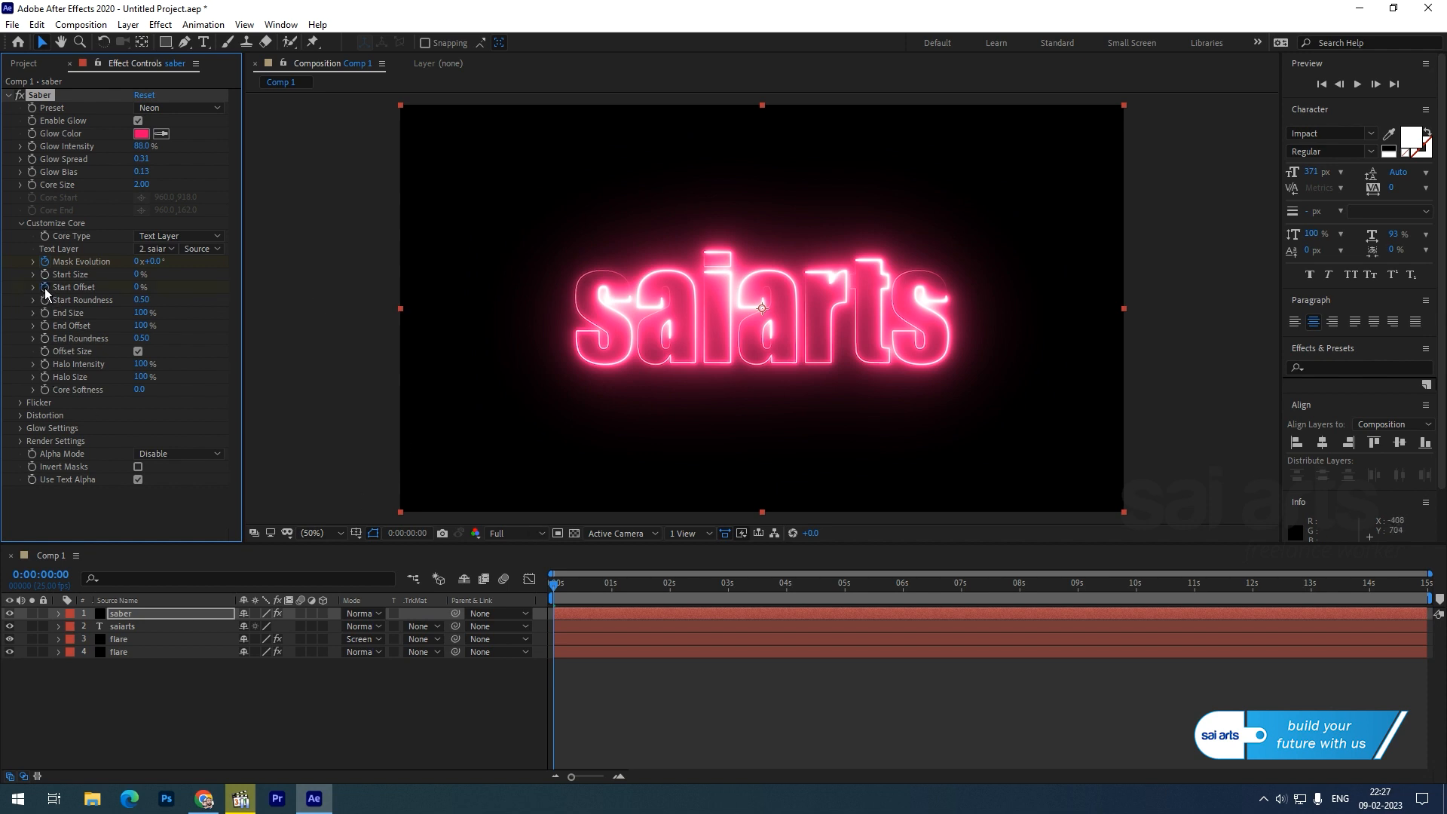
Step: Keyframe the Saber's Start Offset from 55% at the start to 100% at 1 second, and scrub through the result
{"action": "left_click", "coordinate": [141, 287]}
{"action": "key", "text": "Return"}
{"action": "left_click", "coordinate": [611, 587]}
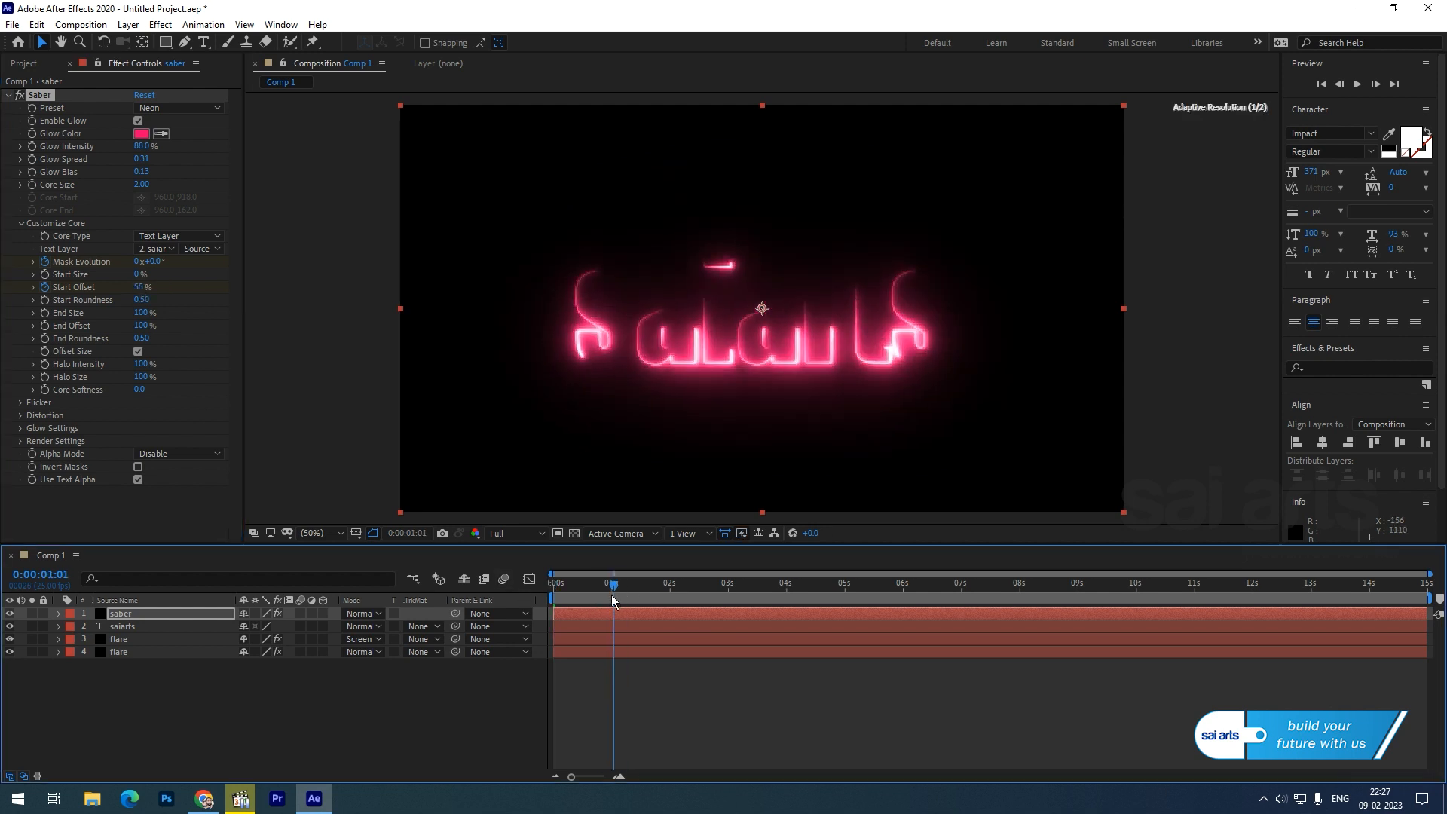
{"action": "left_click", "coordinate": [140, 287]}
{"action": "type", "text": "1"}
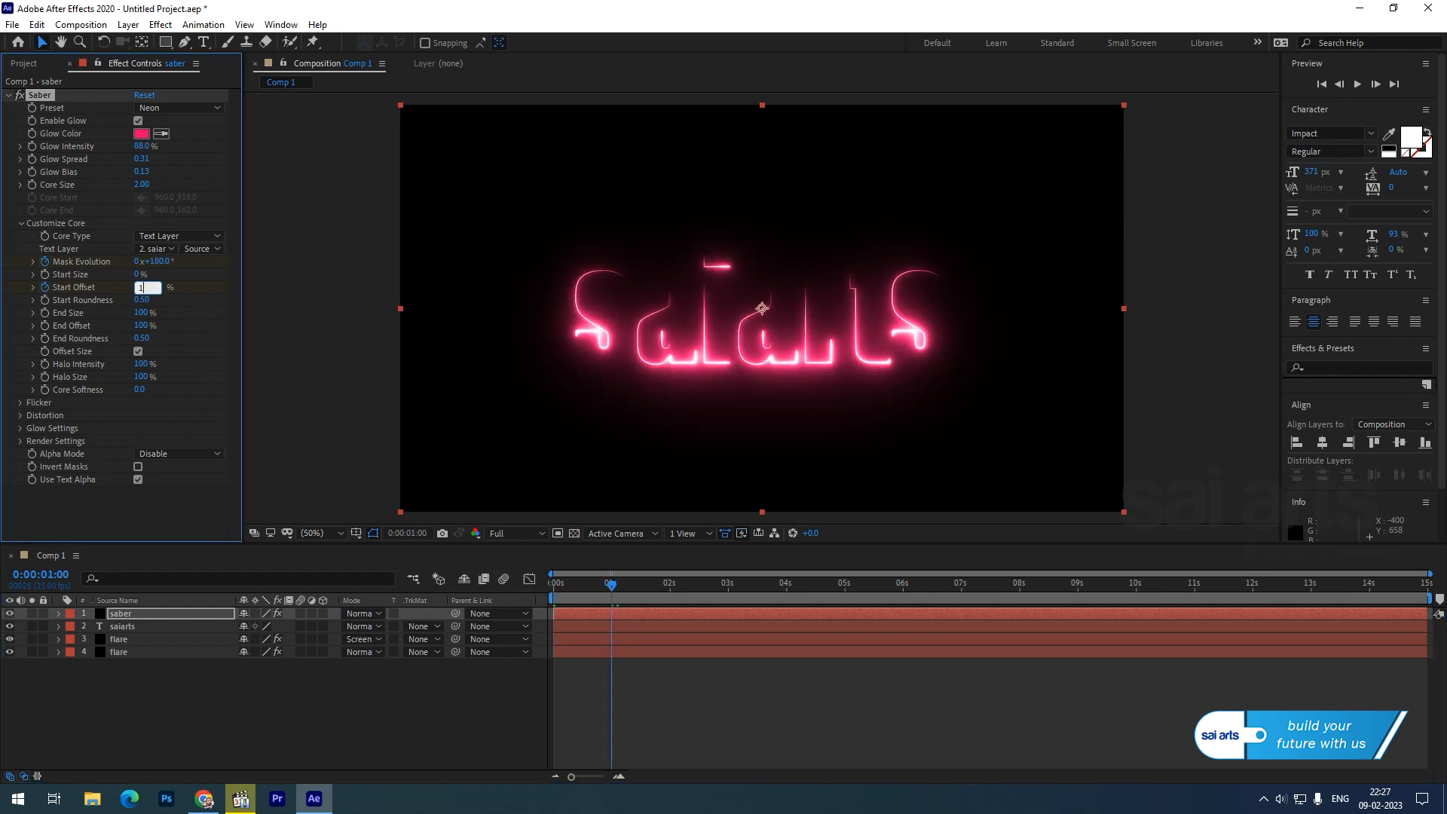
{"action": "key", "text": "Return"}
{"action": "left_click_drag", "start_coordinate": [565, 584], "coordinate": [631, 600]}
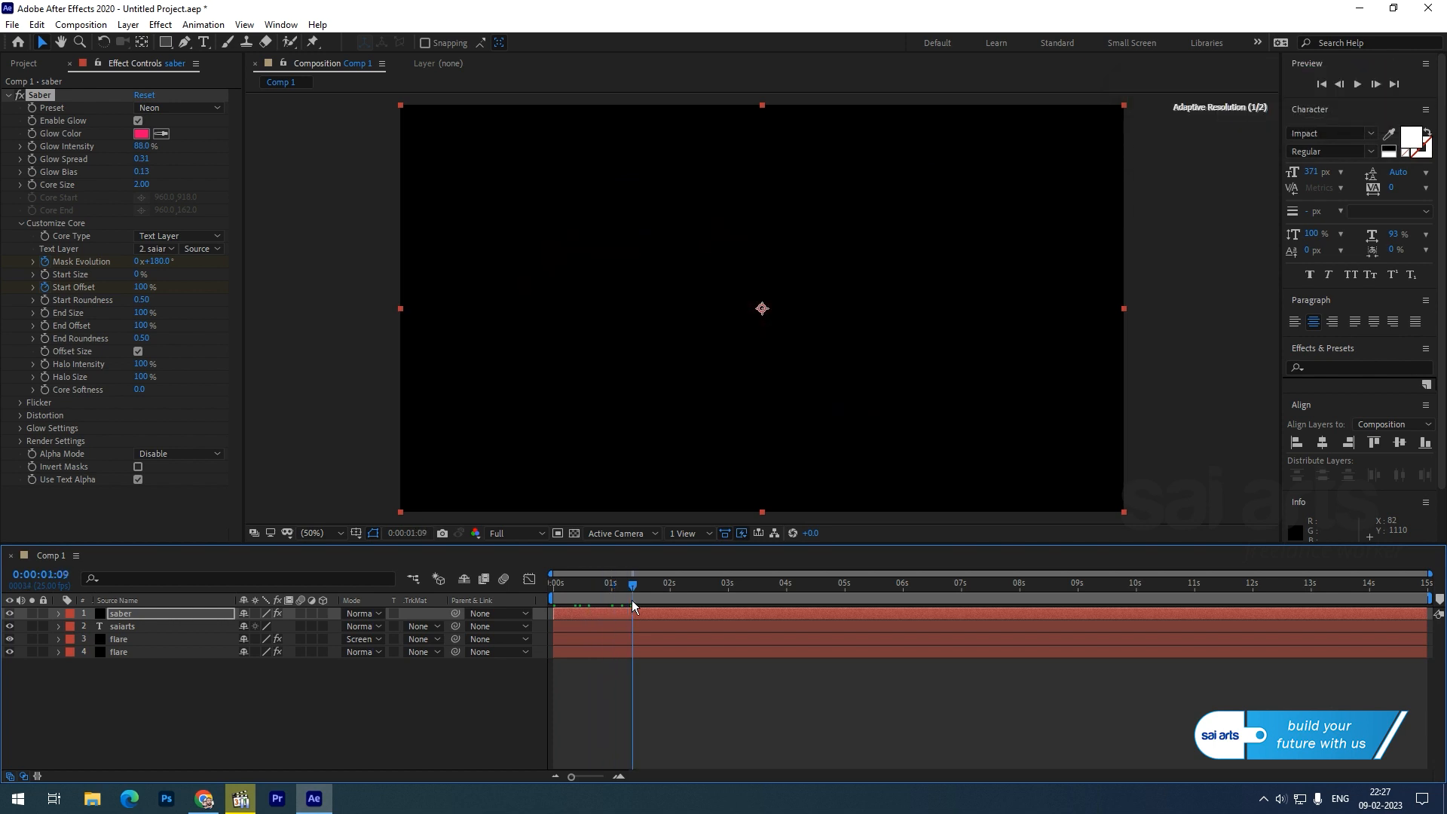
Step: Reveal the saber layer's keyframes and add an End Offset keyframe of 55% at 3 seconds
{"action": "left_click", "coordinate": [129, 614]}
{"action": "key", "text": "u"}
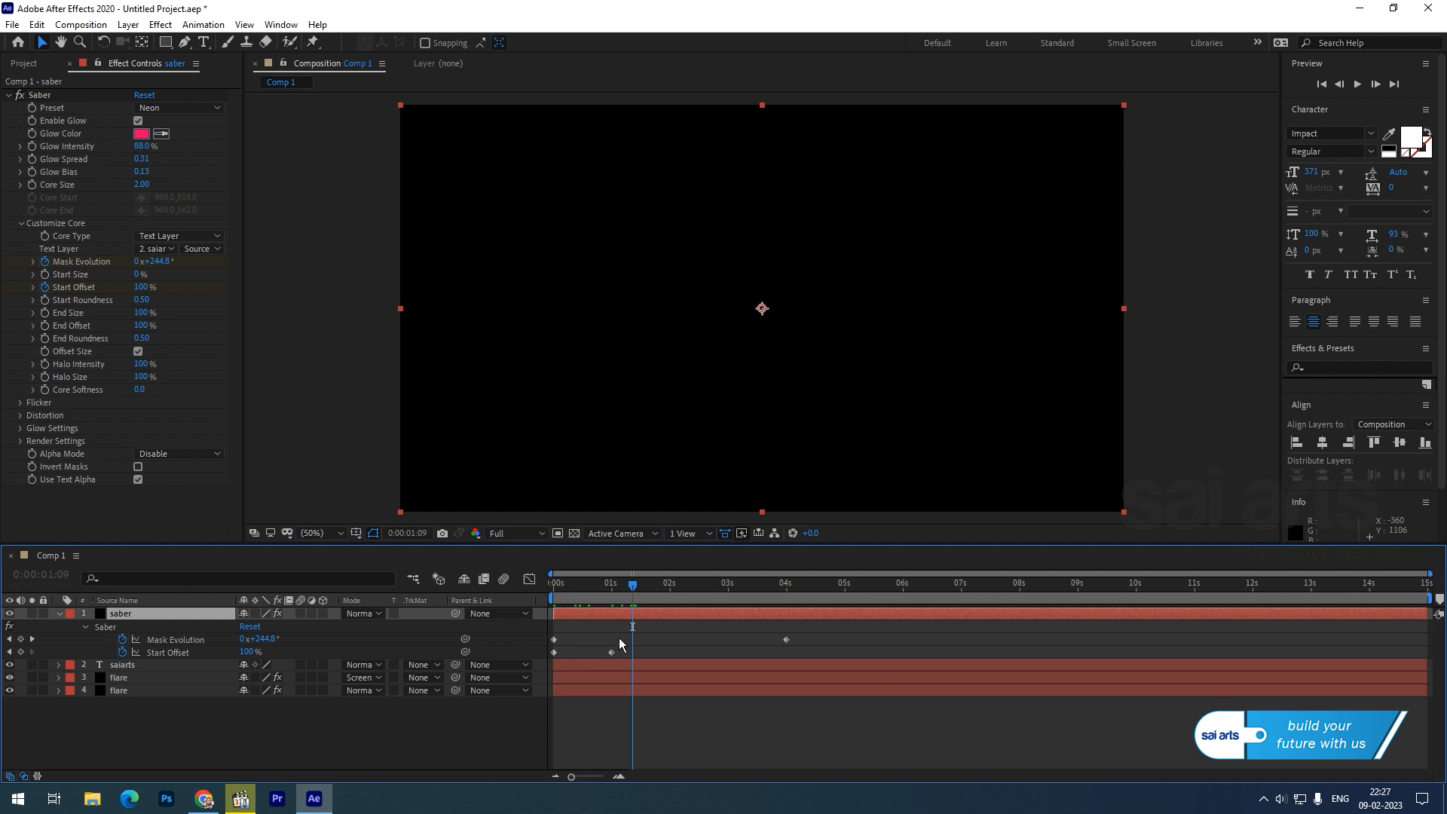
{"action": "left_click_drag", "start_coordinate": [658, 589], "coordinate": [728, 612]}
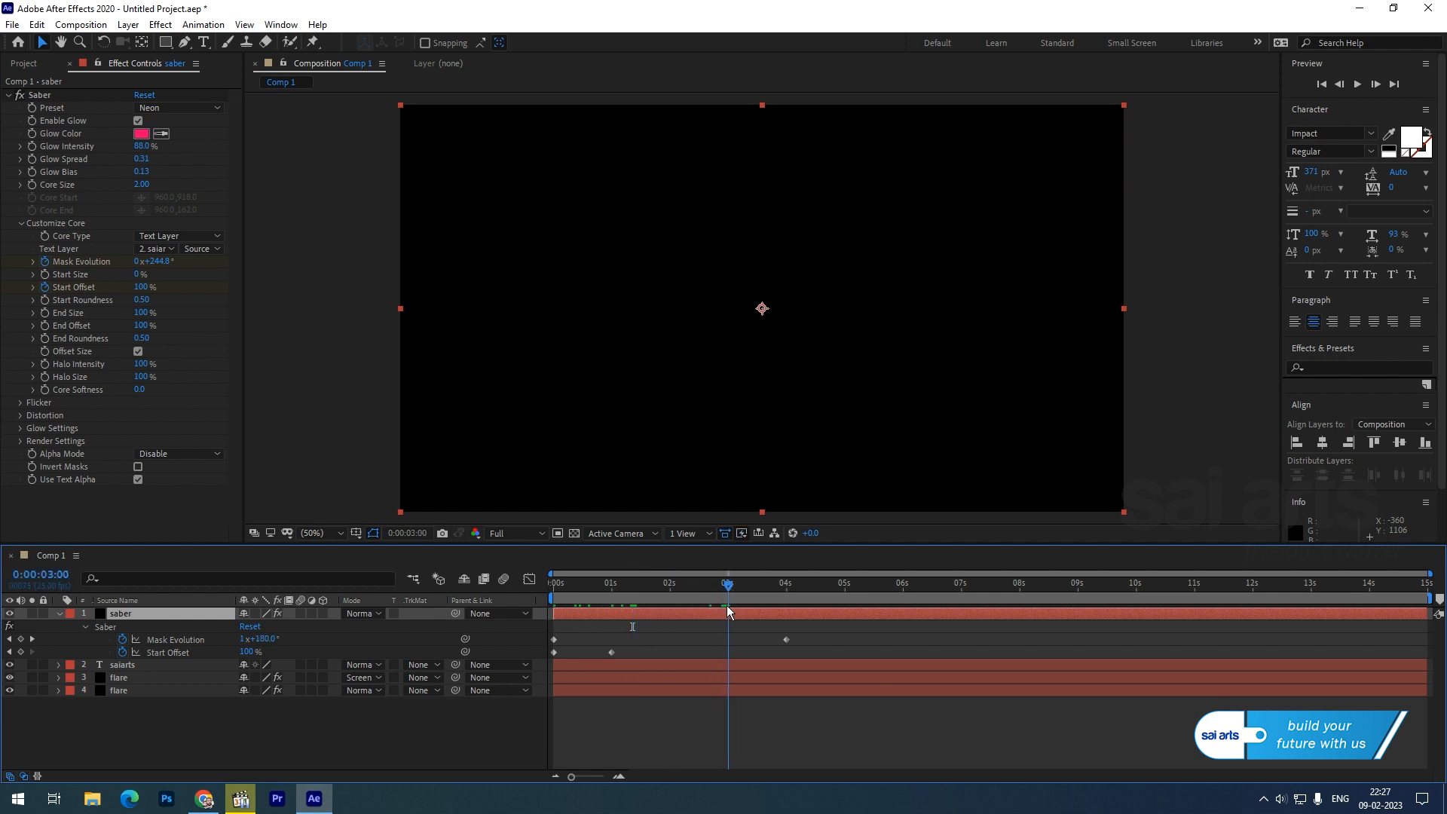
{"action": "left_click", "coordinate": [47, 324]}
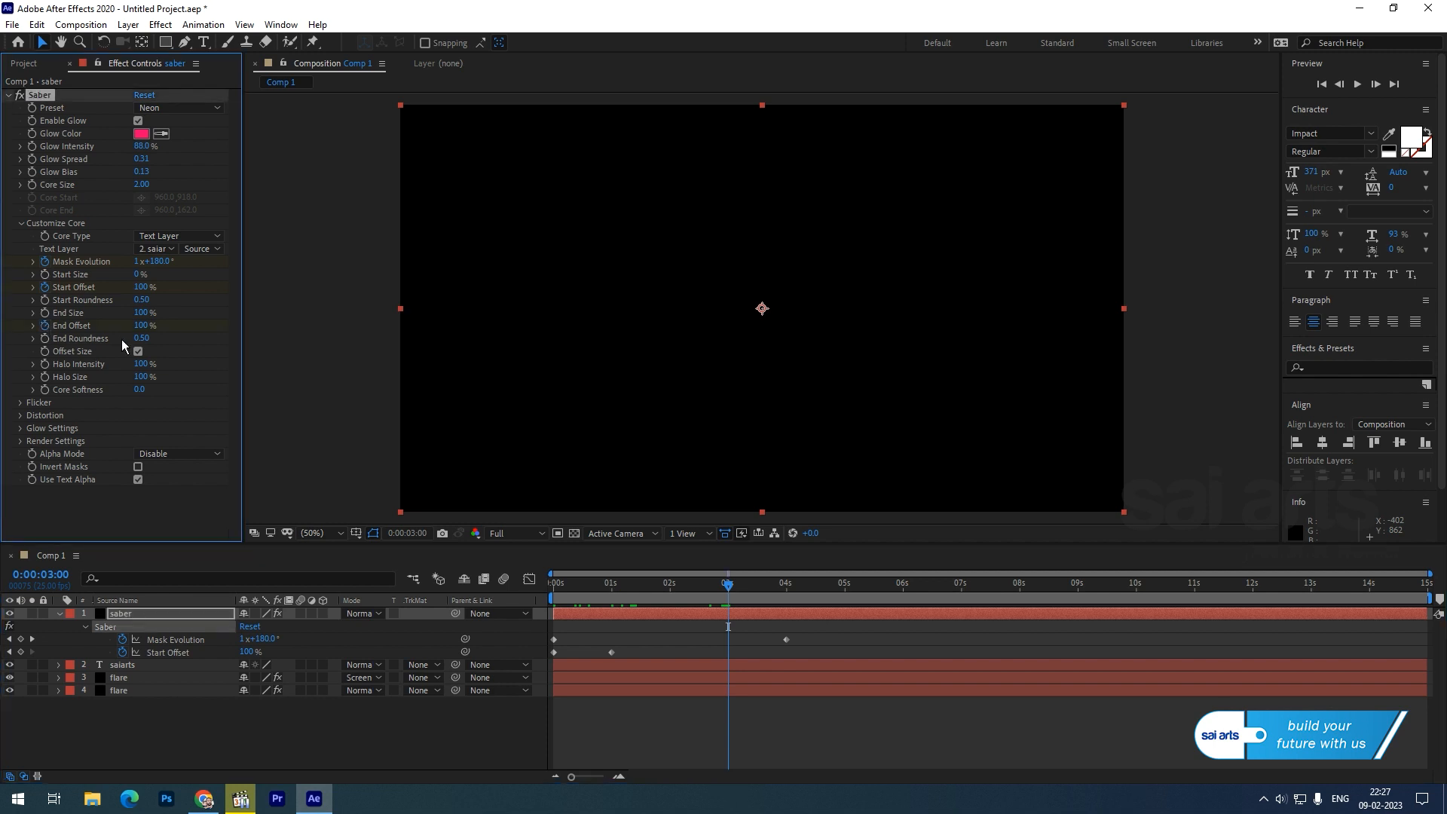
{"action": "left_click", "coordinate": [141, 325]}
{"action": "type", "text": "55"}
{"action": "key", "text": "Return"}
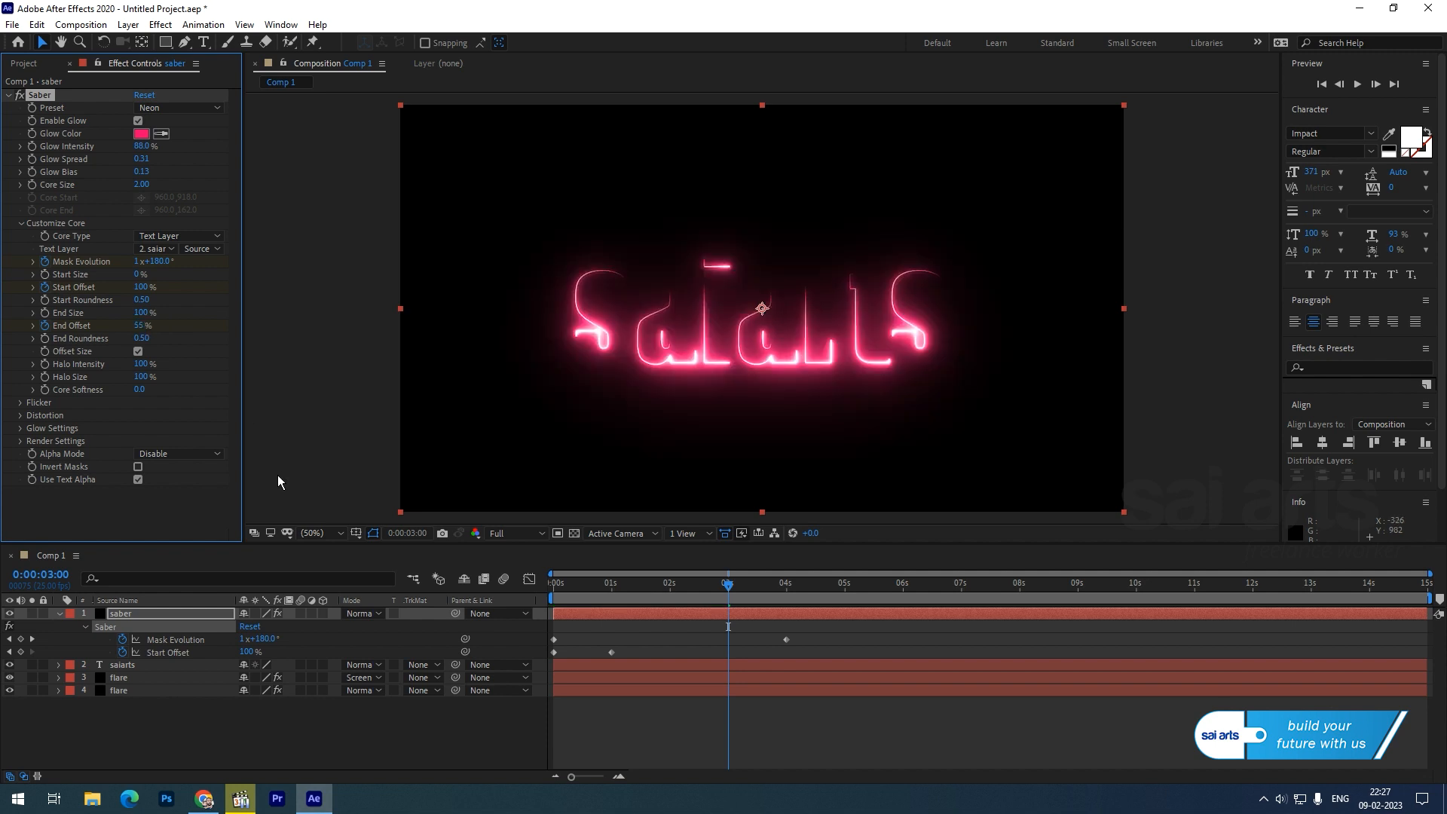
Step: Add an End Offset keyframe of 100% at 4 seconds, reveal the saber layer's keyframes and scrub through the animation
{"action": "left_click_drag", "start_coordinate": [728, 585], "coordinate": [786, 594]}
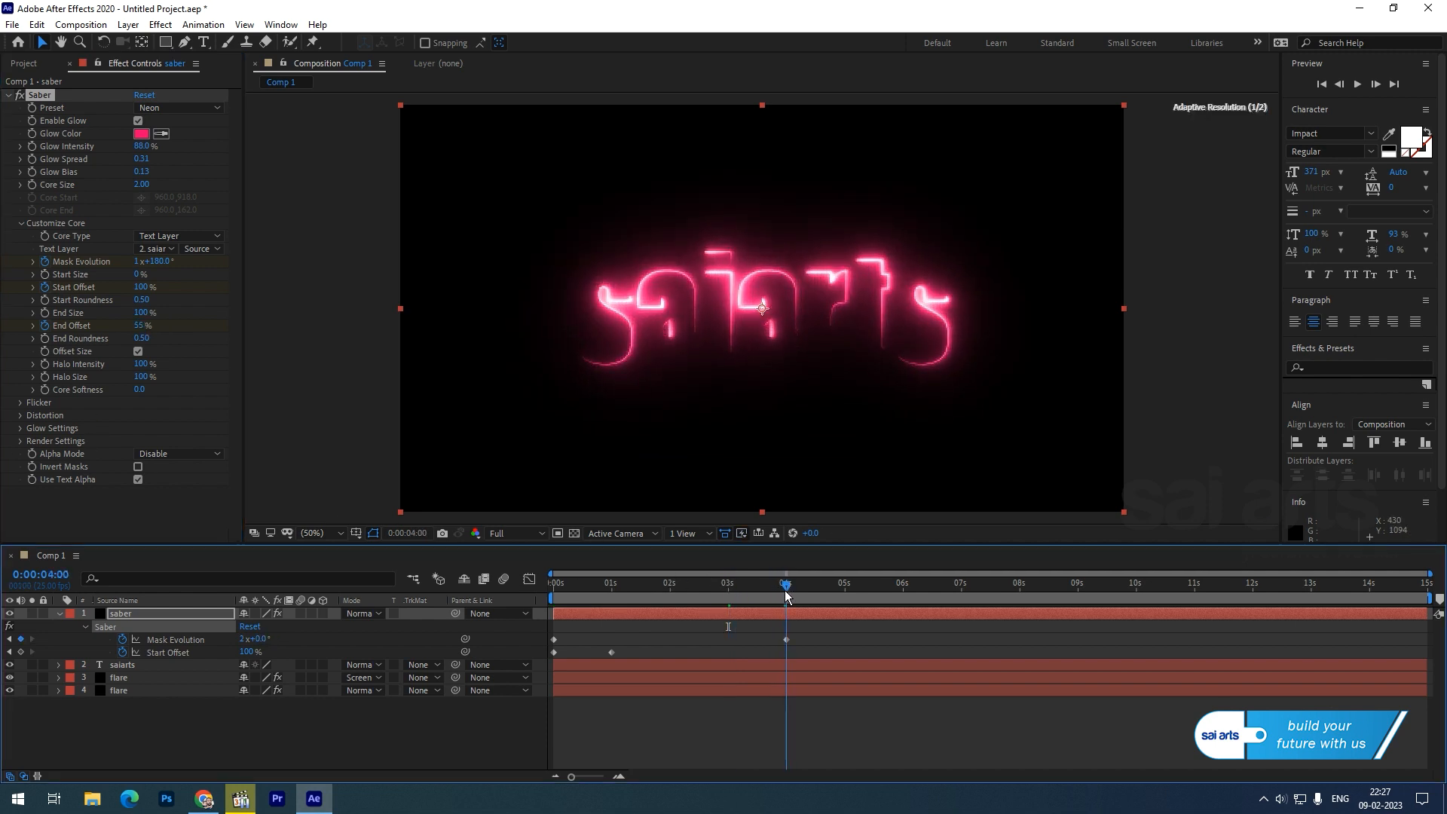
{"action": "left_click", "coordinate": [158, 338]}
{"action": "left_click", "coordinate": [141, 326]}
{"action": "type", "text": "100"}
{"action": "key", "text": "Return"}
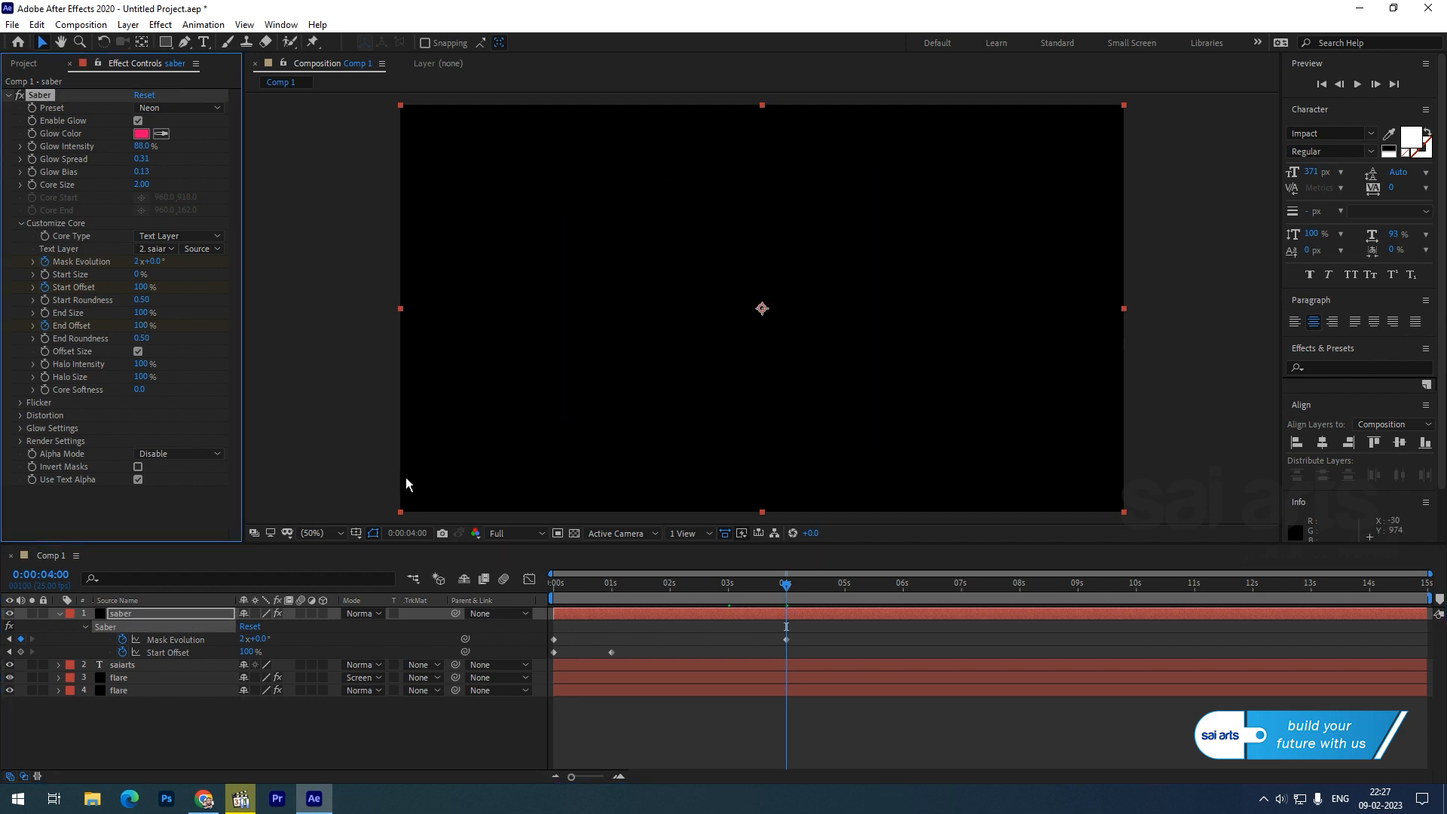
{"action": "key", "text": "u"}
{"action": "key", "text": "u"}
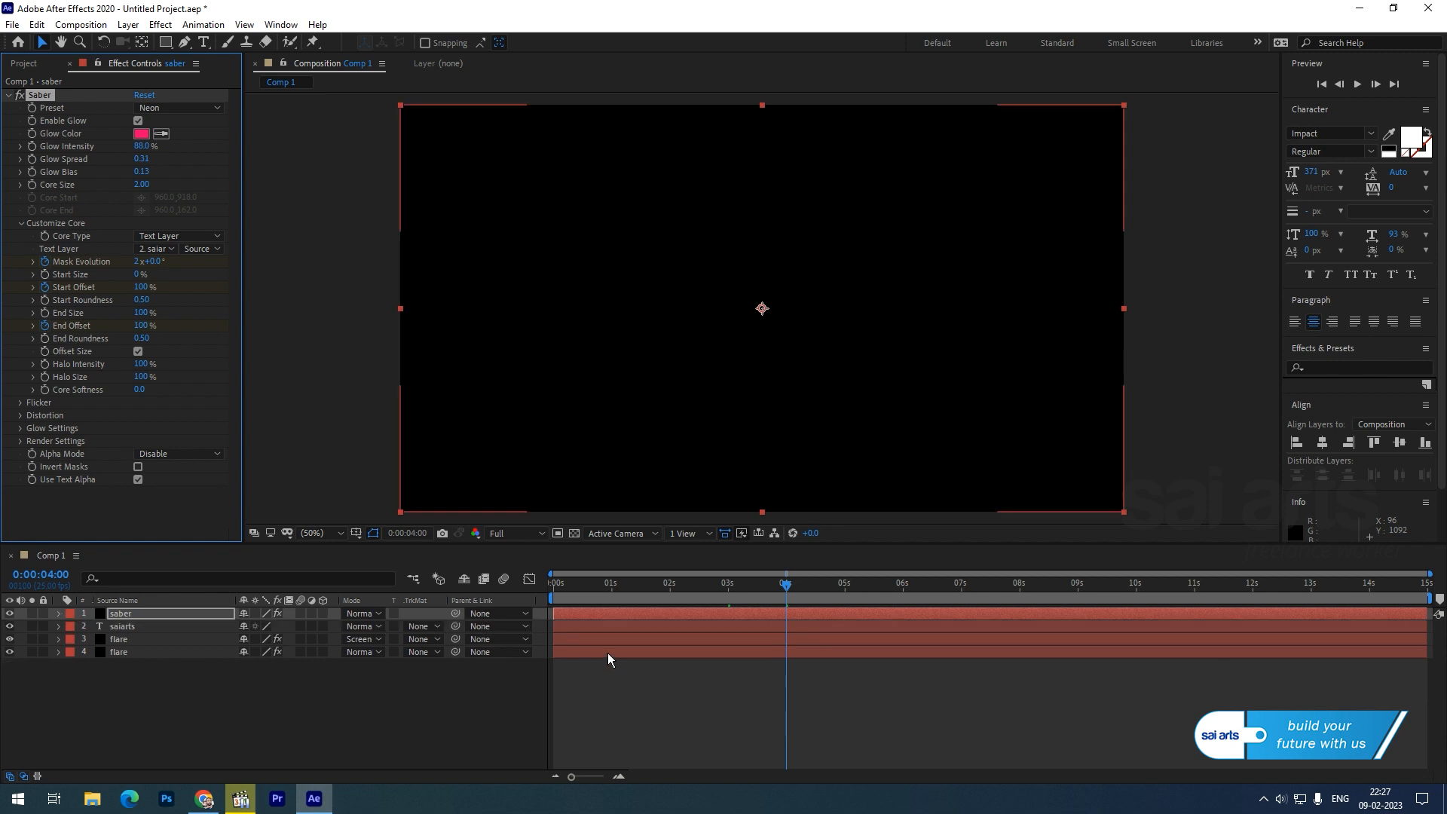
{"action": "left_click_drag", "start_coordinate": [788, 590], "coordinate": [684, 640]}
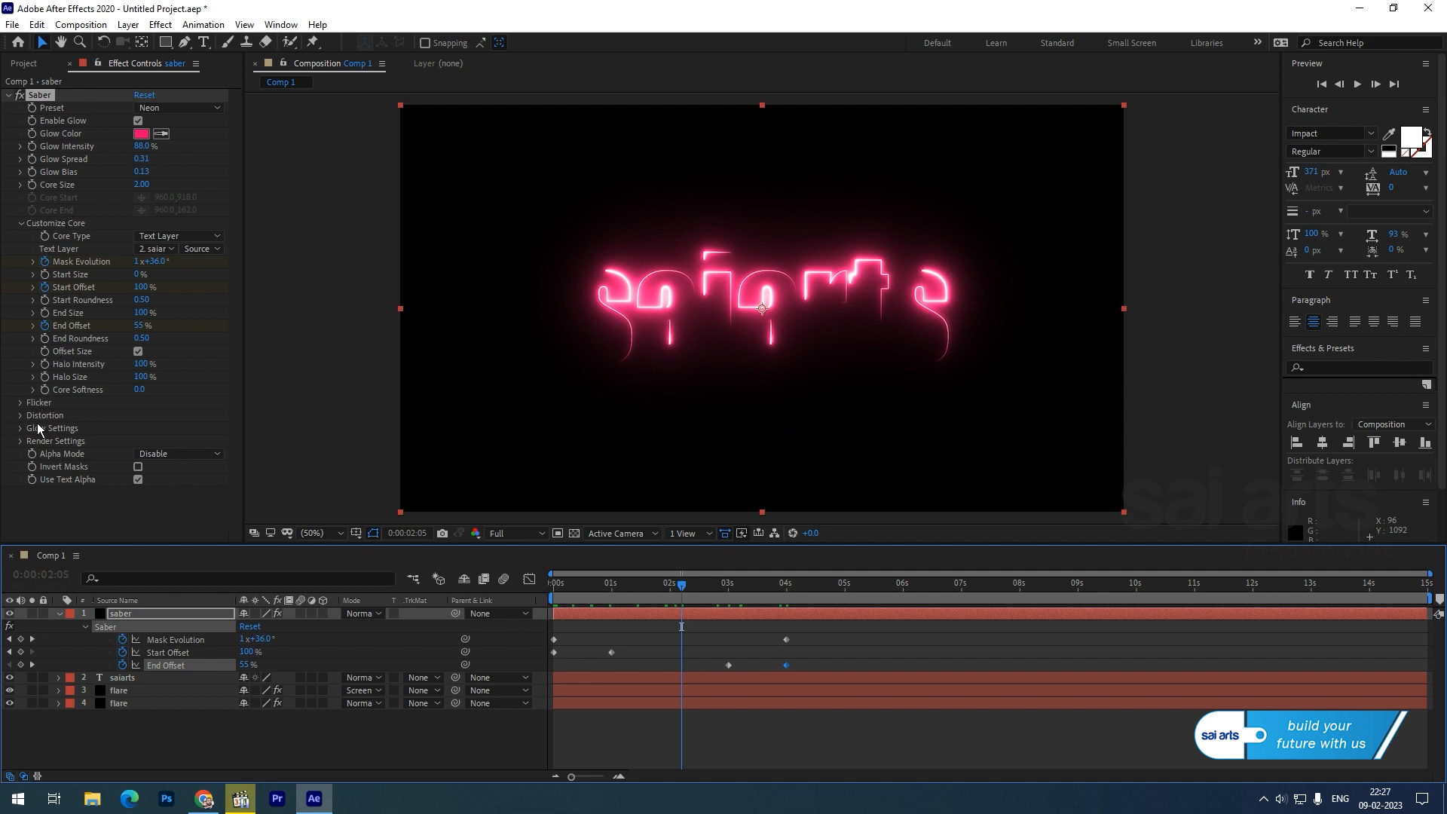
Step: Set the Saber's Flicker Intensity to 300% and Flicker Speed to 30, and preview the flickering outline
{"action": "left_click", "coordinate": [21, 404]}
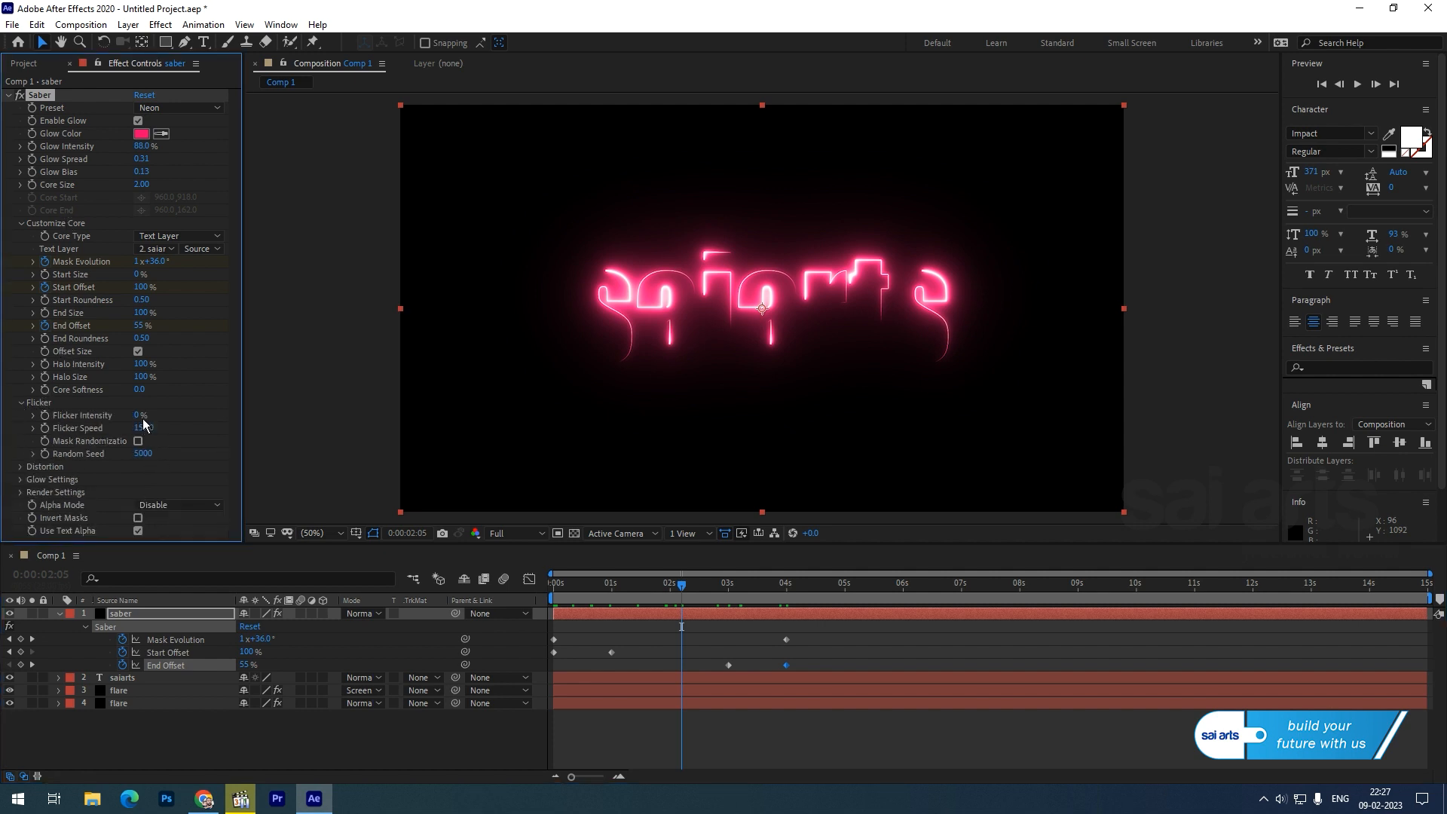
{"action": "left_click", "coordinate": [137, 416]}
{"action": "type", "text": "300"}
{"action": "key", "text": "Return"}
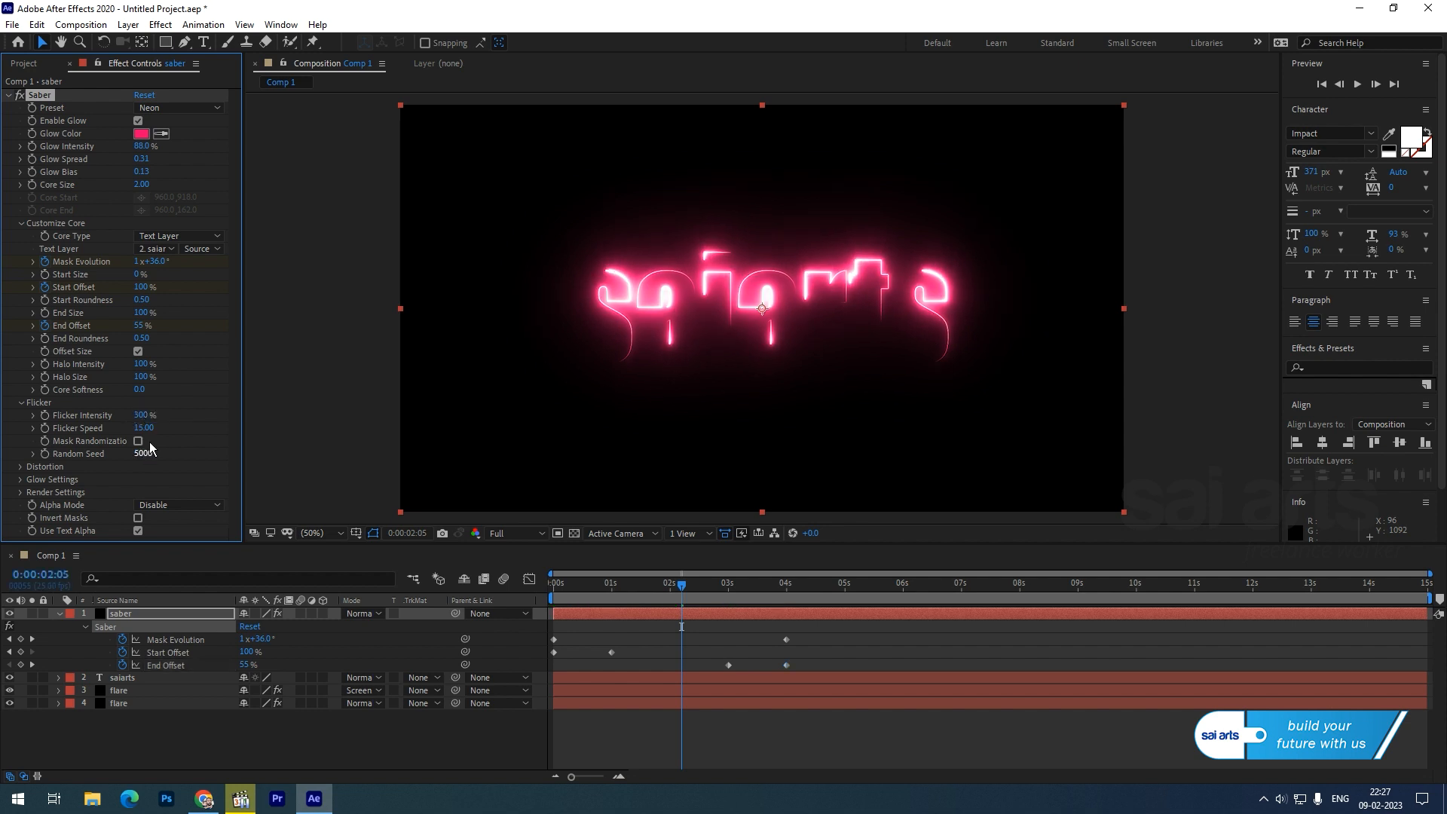
{"action": "left_click", "coordinate": [136, 430]}
{"action": "type", "text": "225"}
{"action": "key", "text": "Return"}
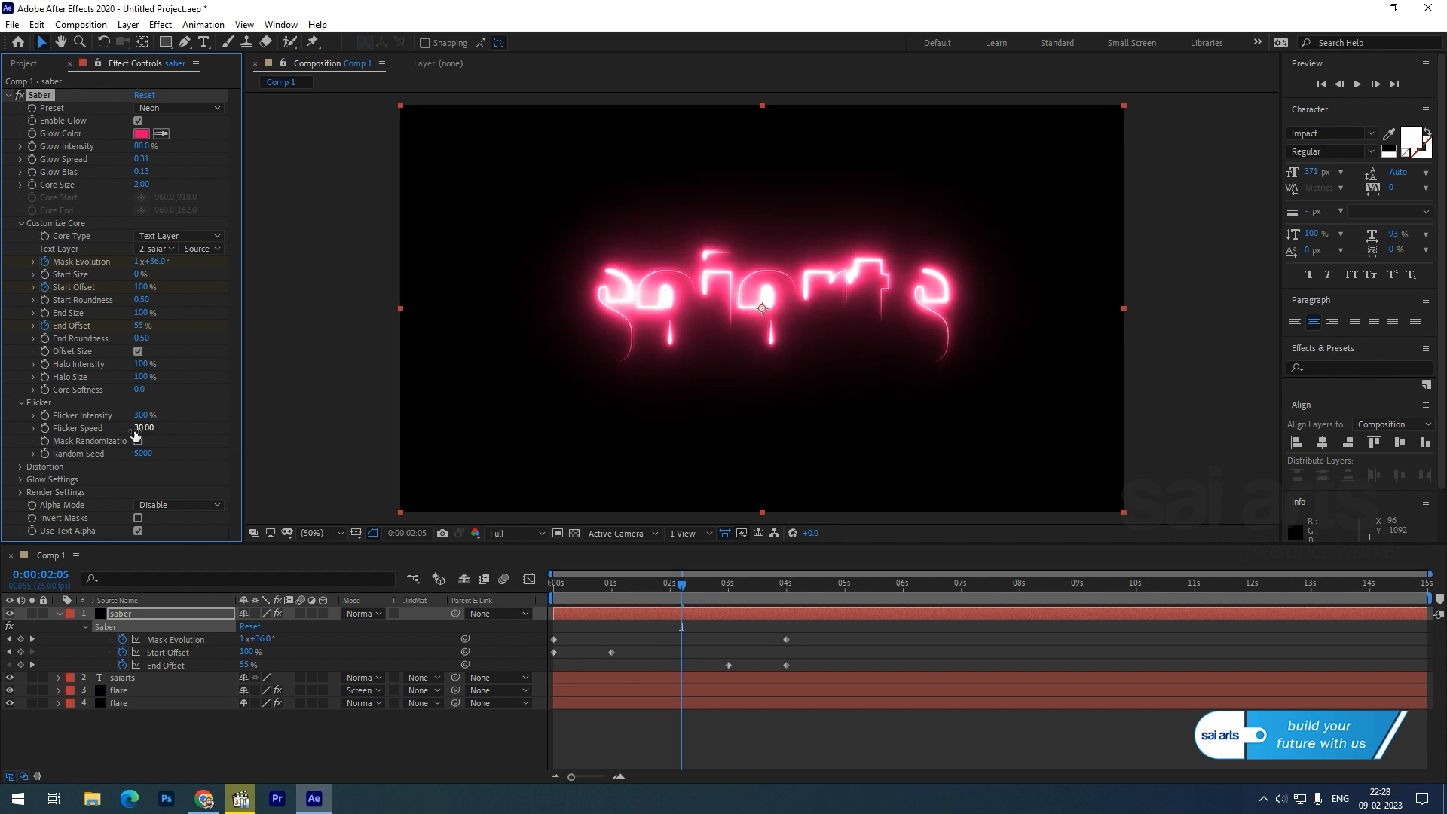
{"action": "key", "text": "space"}
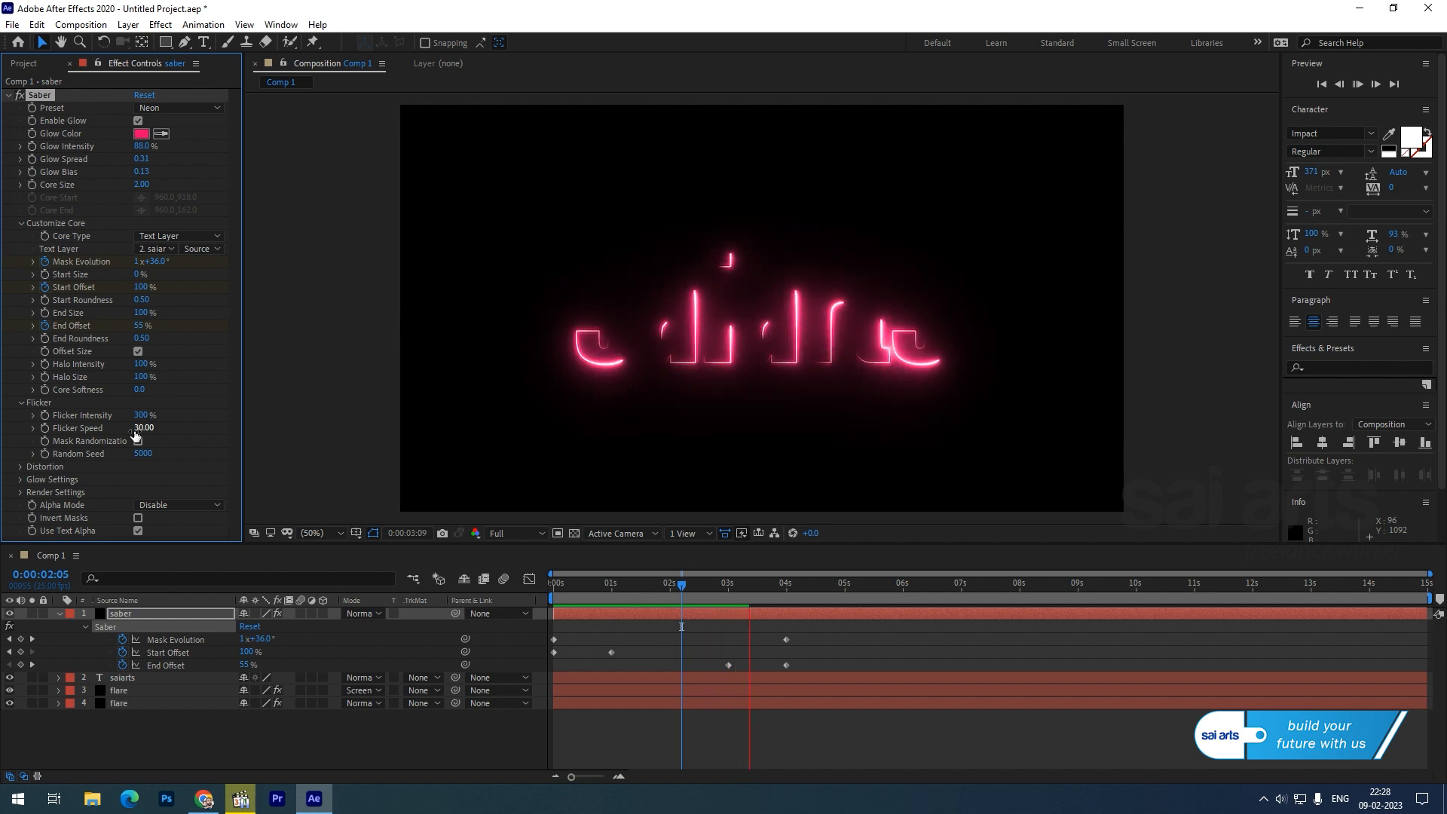
{"action": "key", "text": "space"}
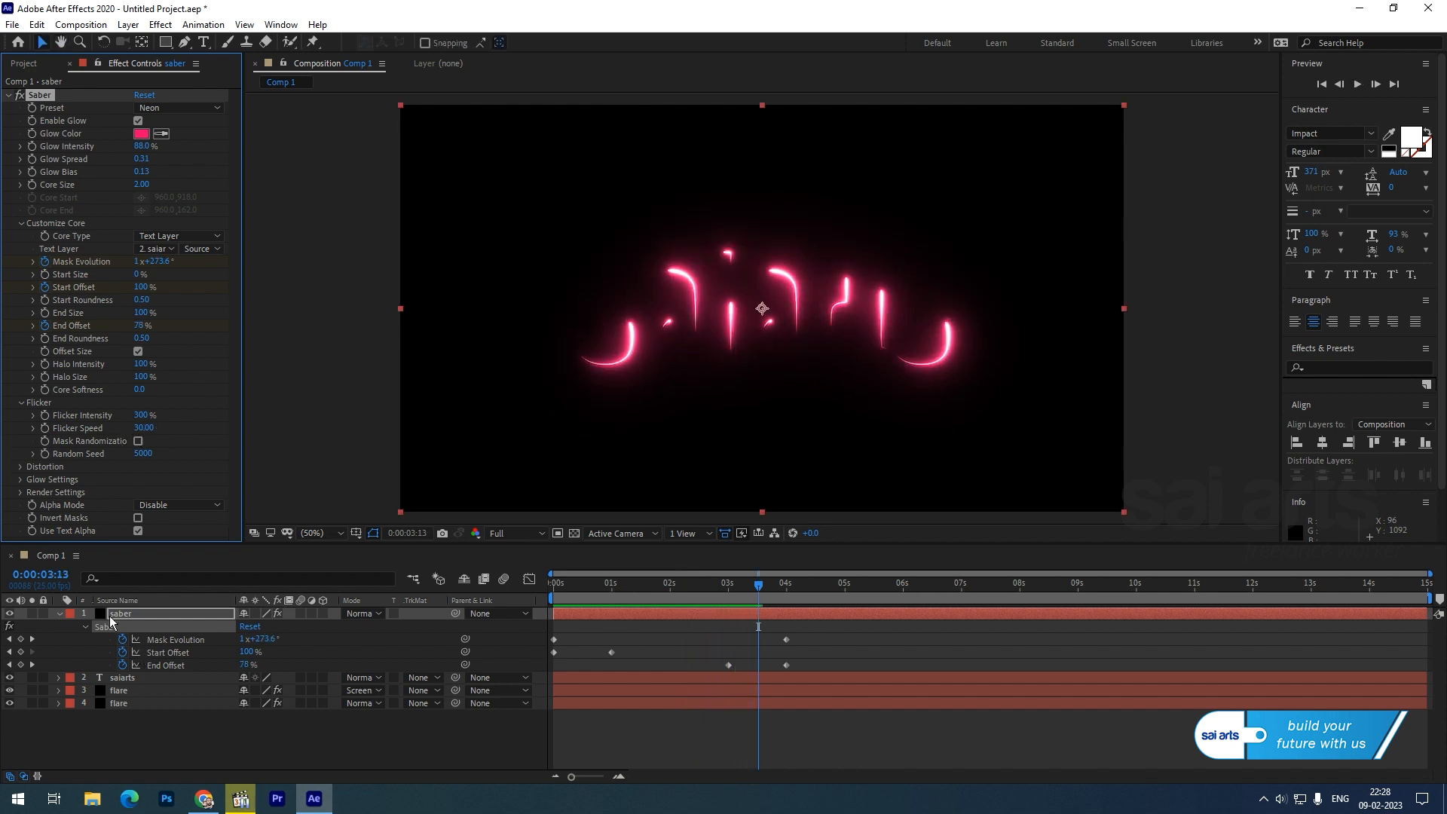
Step: Duplicate the saber layer
{"action": "left_click", "coordinate": [114, 619]}
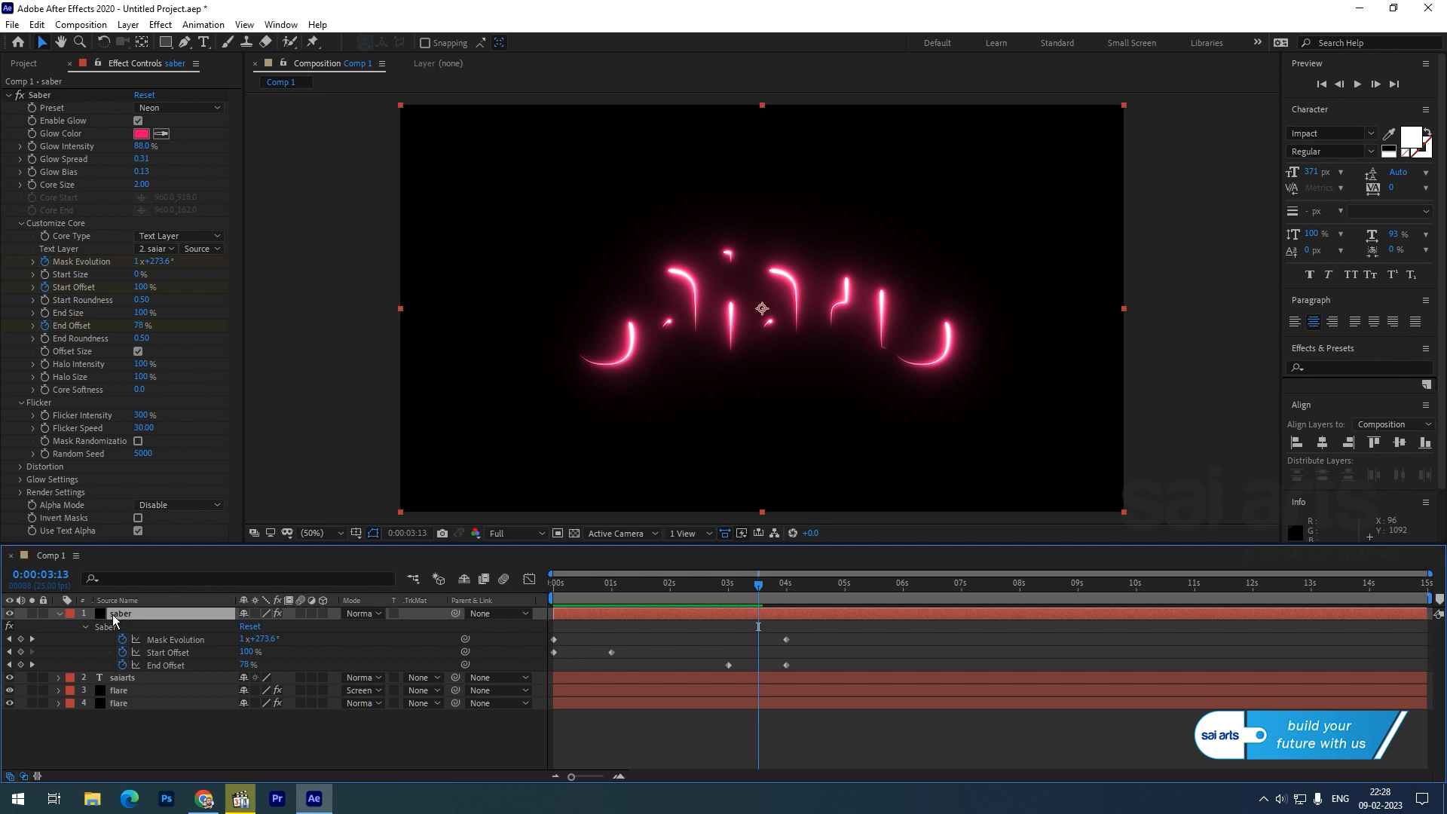
{"action": "left_click", "coordinate": [36, 24]}
{"action": "left_click", "coordinate": [92, 220]}
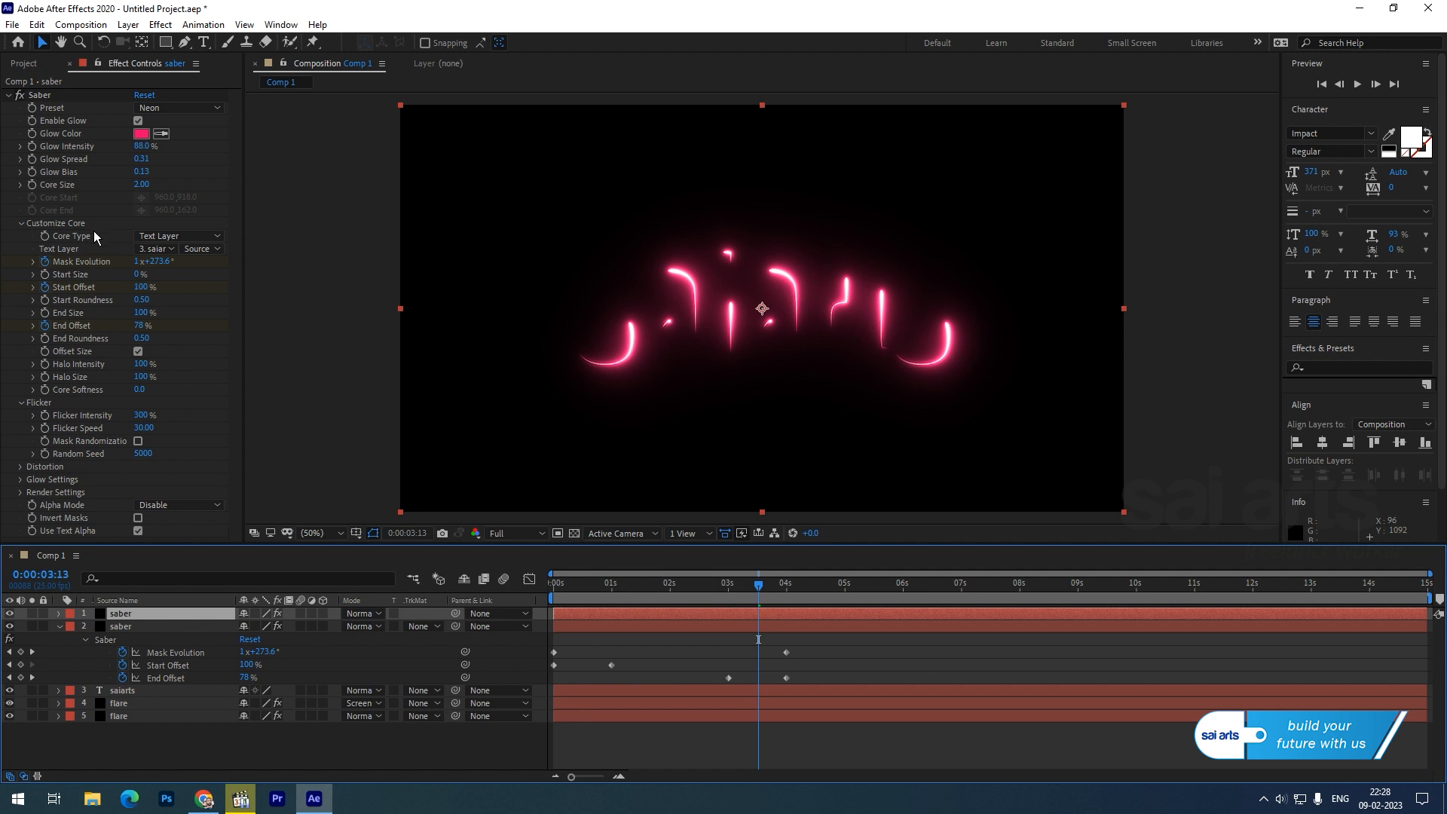
Step: Reveal the duplicate saber layer's keyframes and set its Mask Evolution to 180° at the start of the composition
{"action": "left_click_drag", "start_coordinate": [581, 582], "coordinate": [554, 582]}
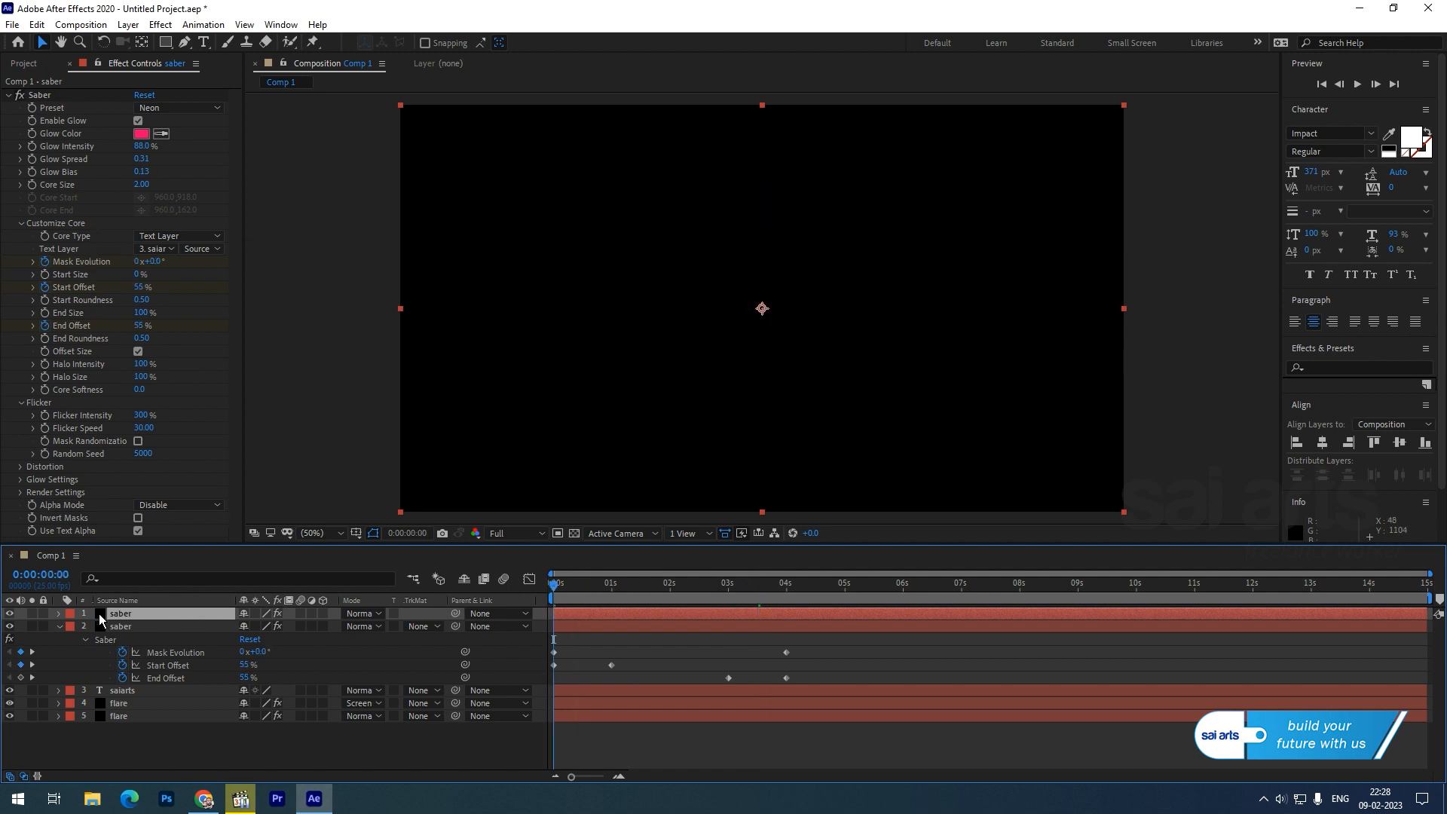
{"action": "key", "text": "u"}
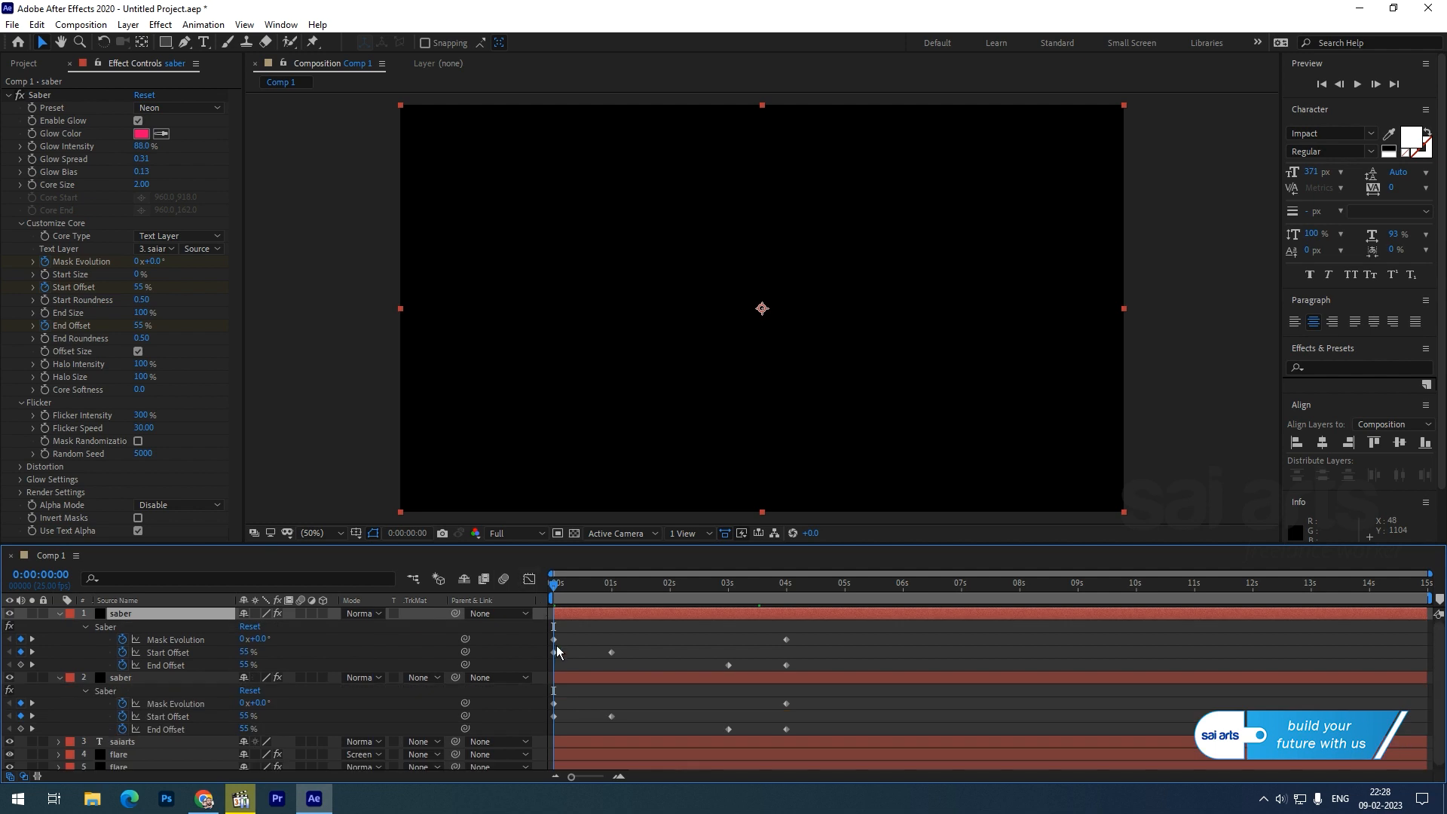
{"action": "left_click", "coordinate": [154, 262]}
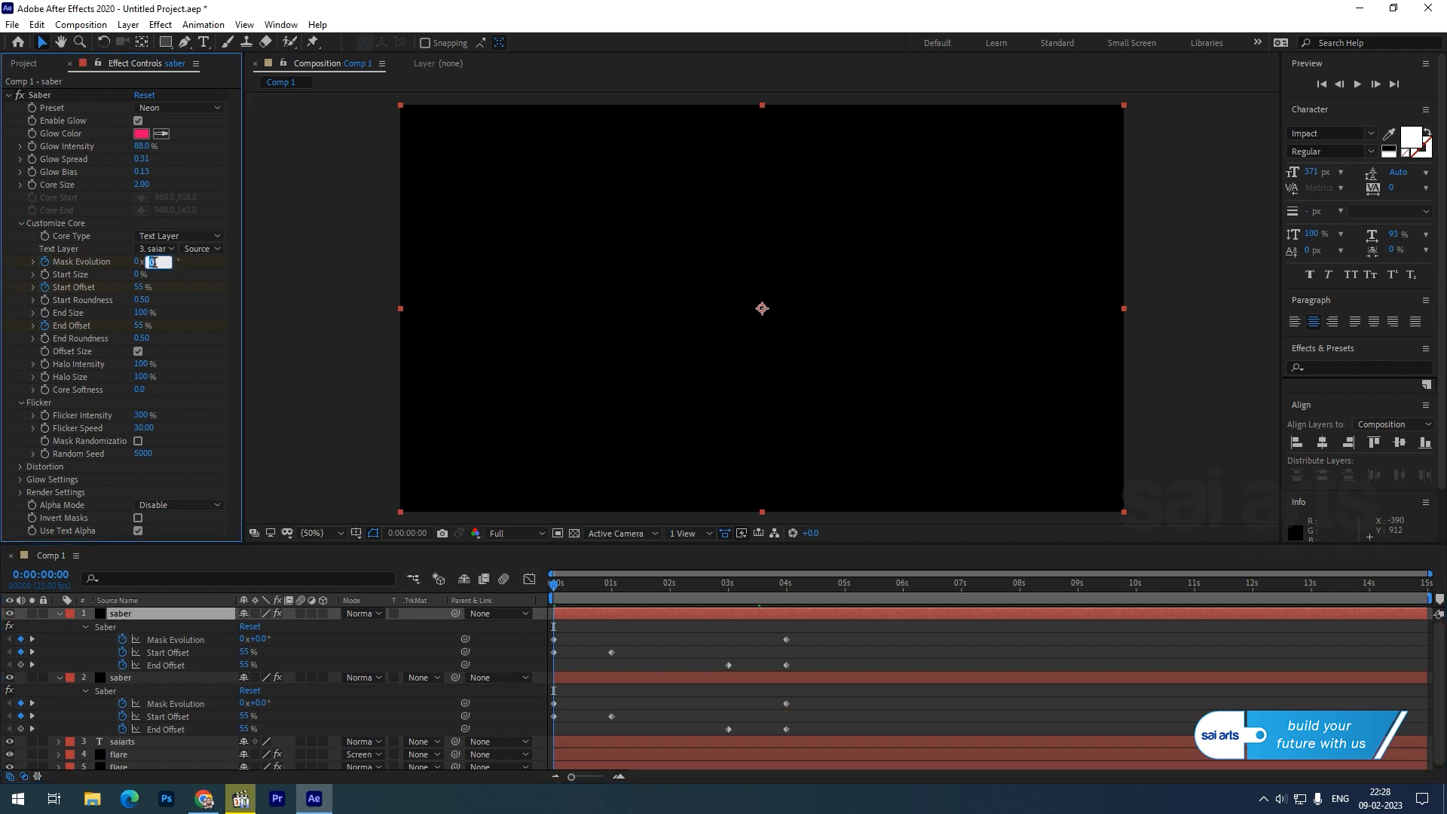
{"action": "type", "text": "180"}
{"action": "key", "text": "Return"}
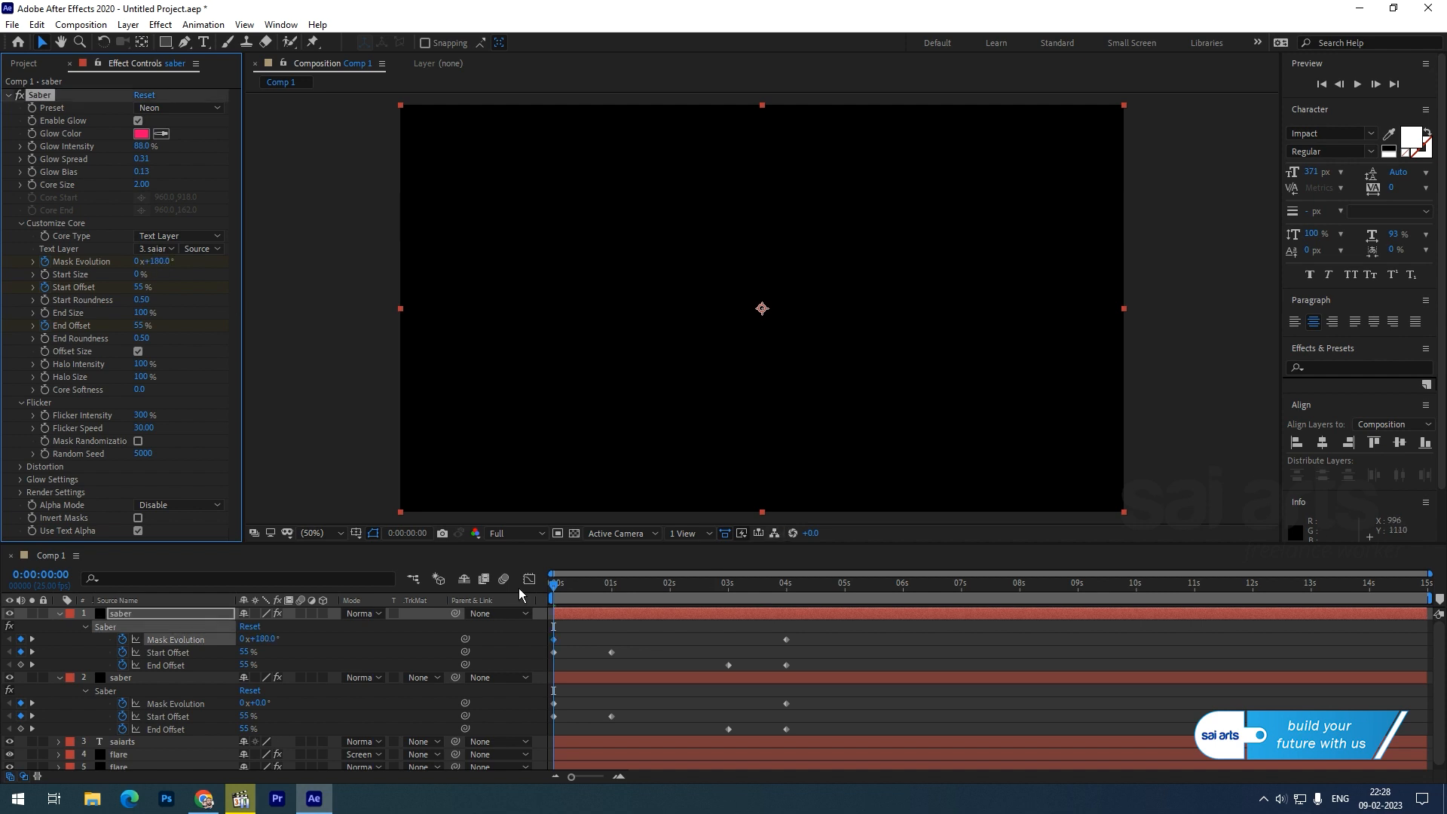
Step: Set the duplicate saber's Mask Evolution keyframe at 4 seconds to 2x+180° and scrub through the result
{"action": "left_click", "coordinate": [29, 643]}
{"action": "left_click", "coordinate": [31, 639]}
{"action": "left_click", "coordinate": [154, 262]}
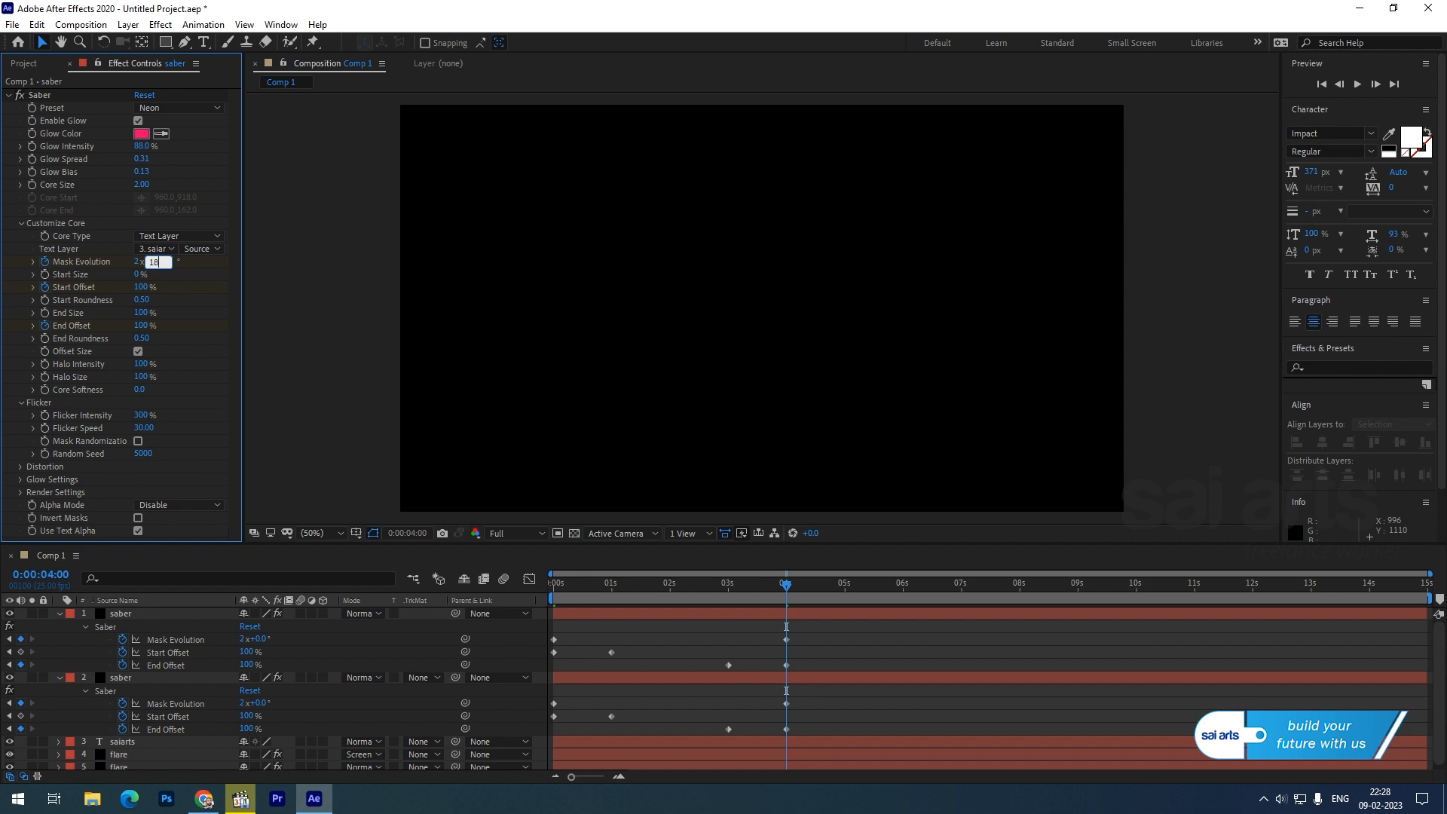
{"action": "type", "text": "180"}
{"action": "key", "text": "Return"}
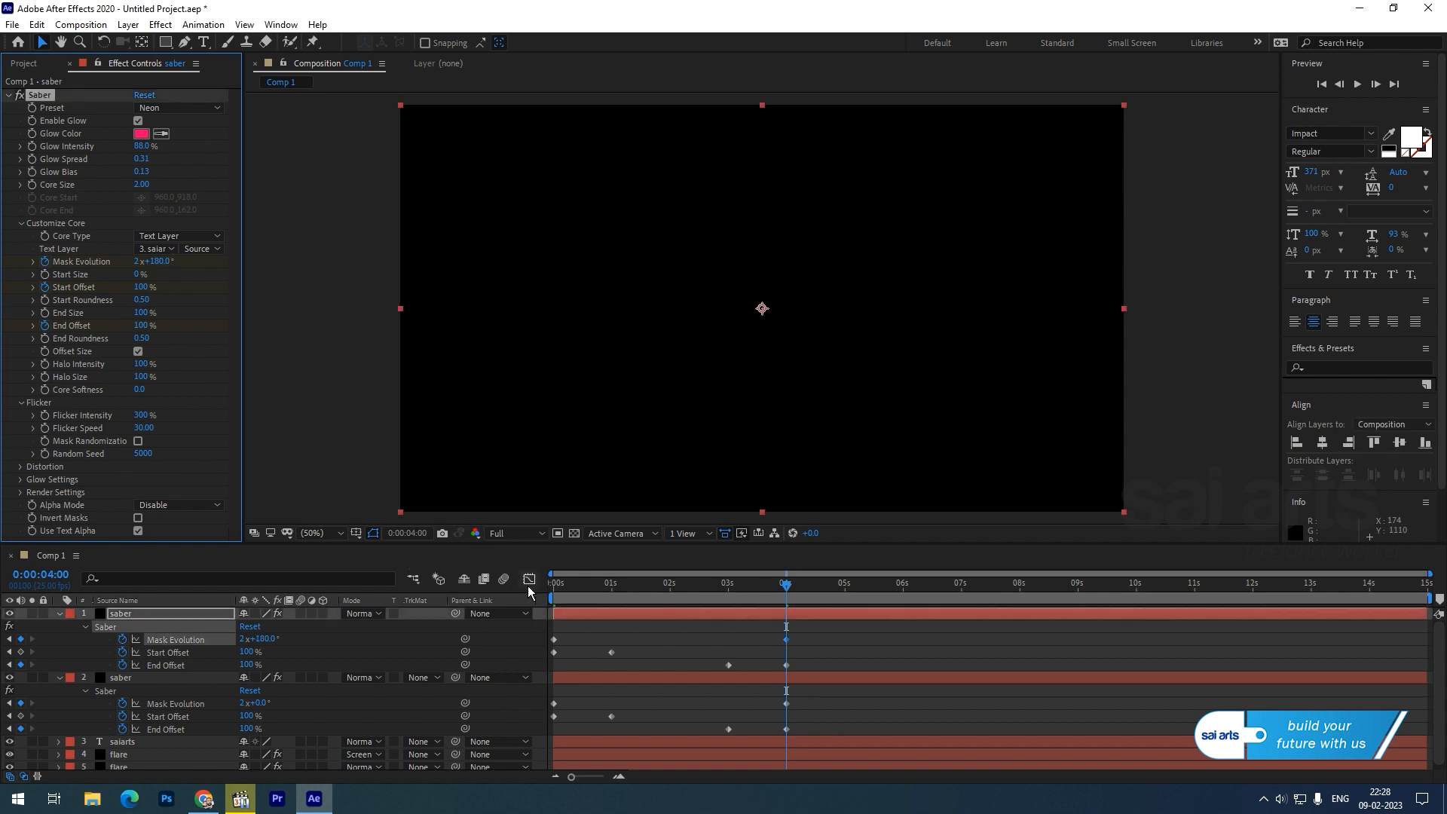
{"action": "left_click_drag", "start_coordinate": [600, 597], "coordinate": [645, 594]}
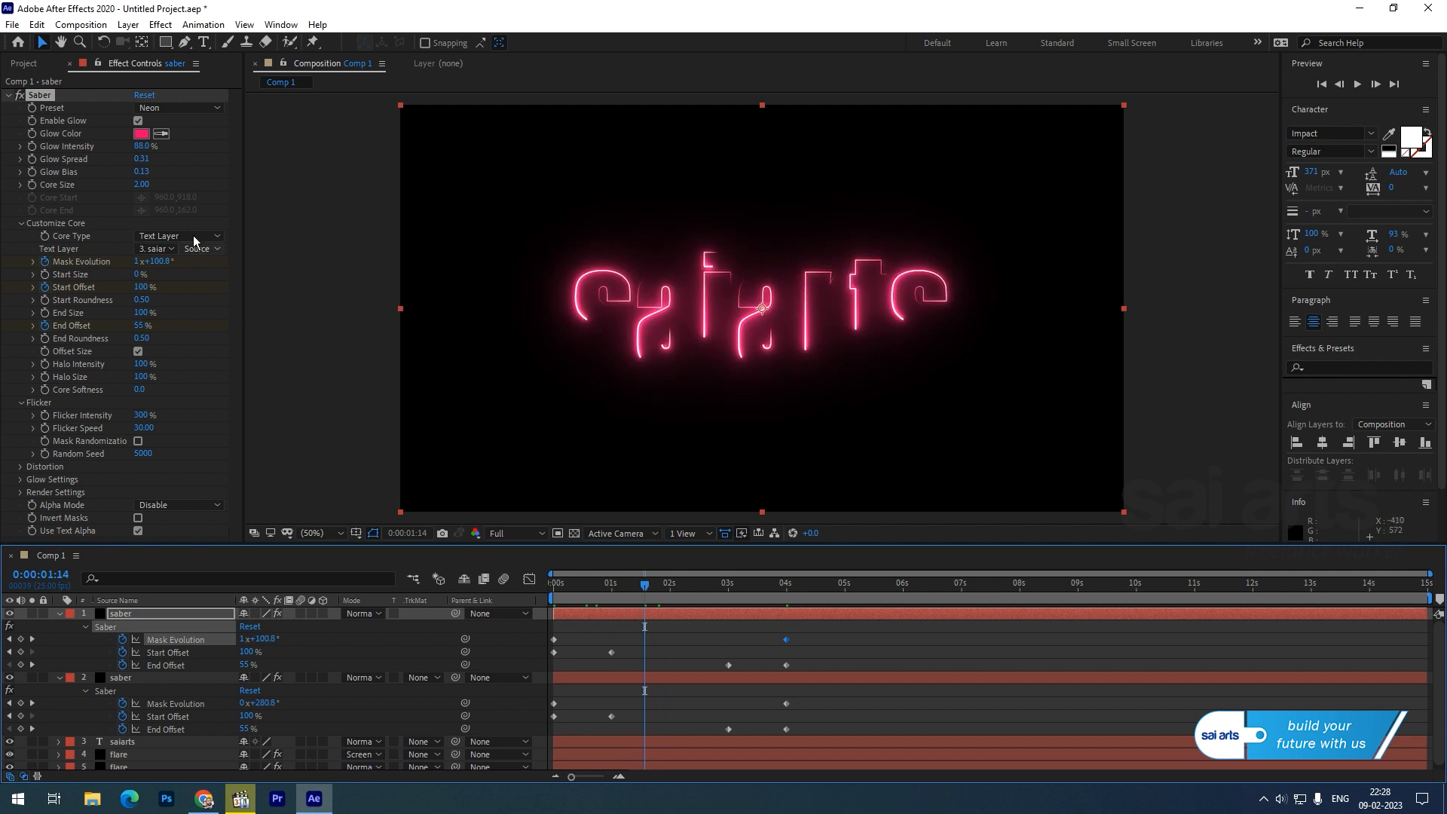
Step: Change the duplicate saber's Glow Color to blue (0072FF) and play back the animation briefly
{"action": "left_click", "coordinate": [144, 137]}
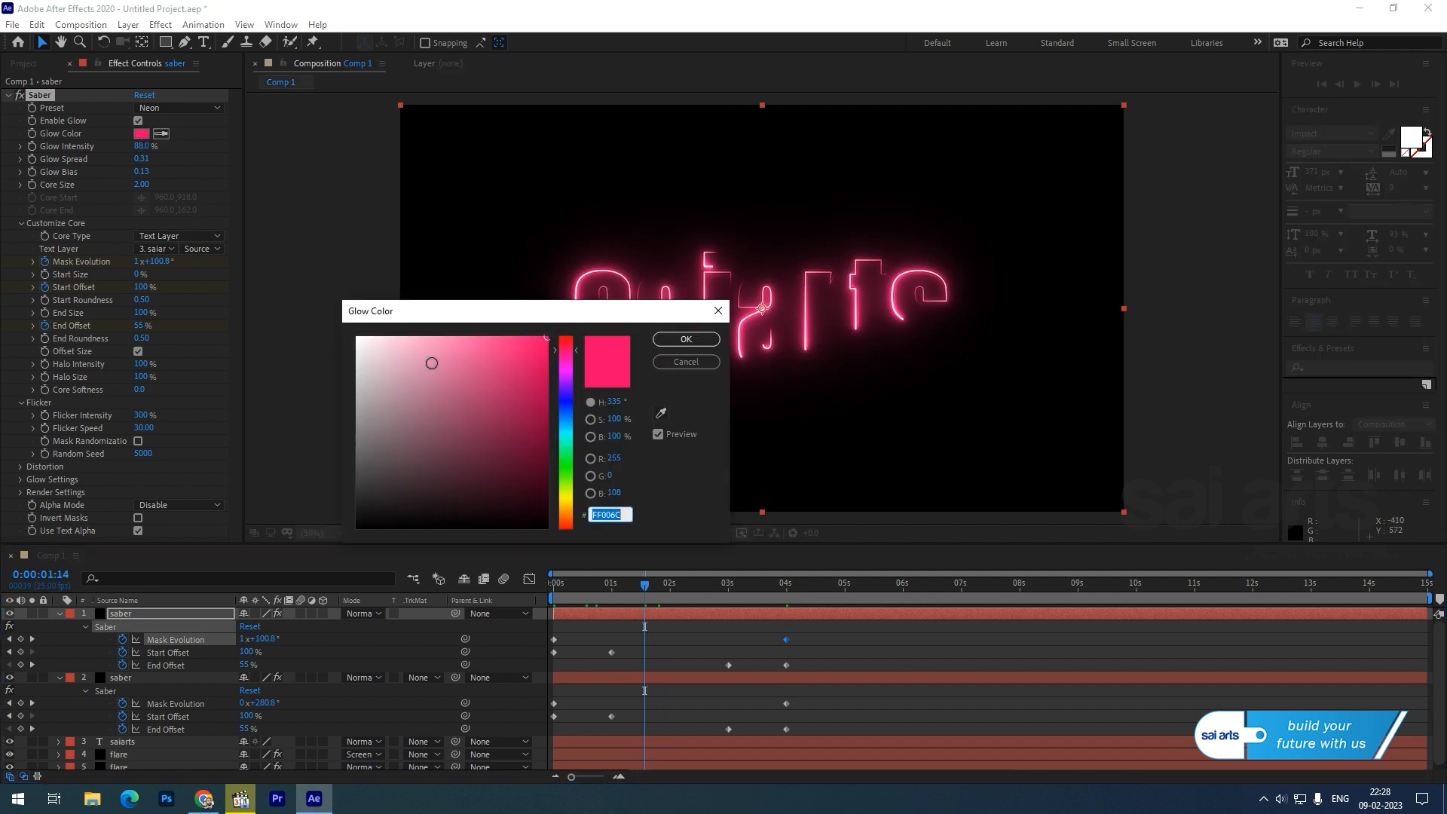
{"action": "left_click", "coordinate": [569, 419]}
{"action": "left_click_drag", "start_coordinate": [569, 415], "coordinate": [570, 416]}
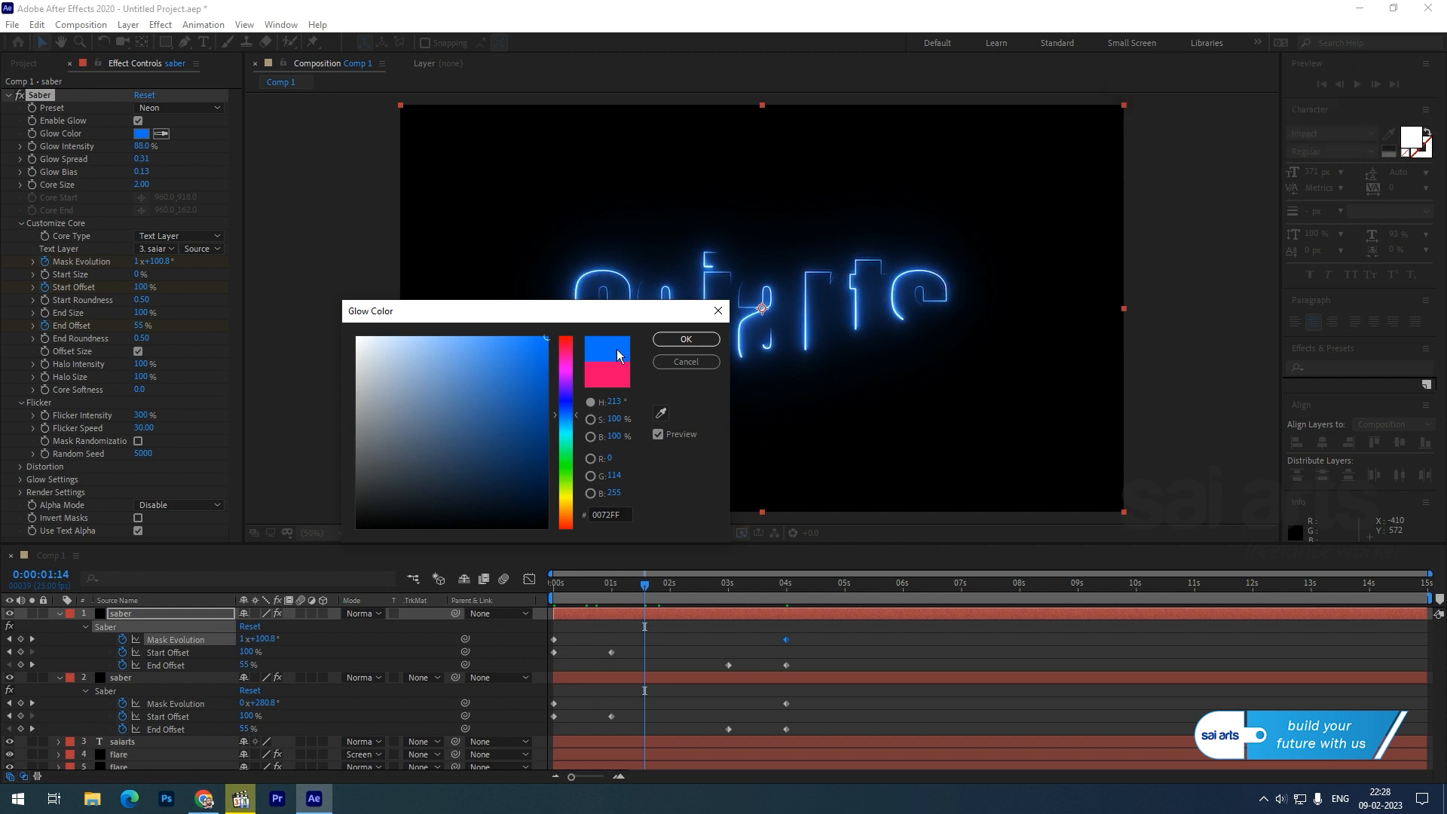
{"action": "left_click", "coordinate": [686, 339]}
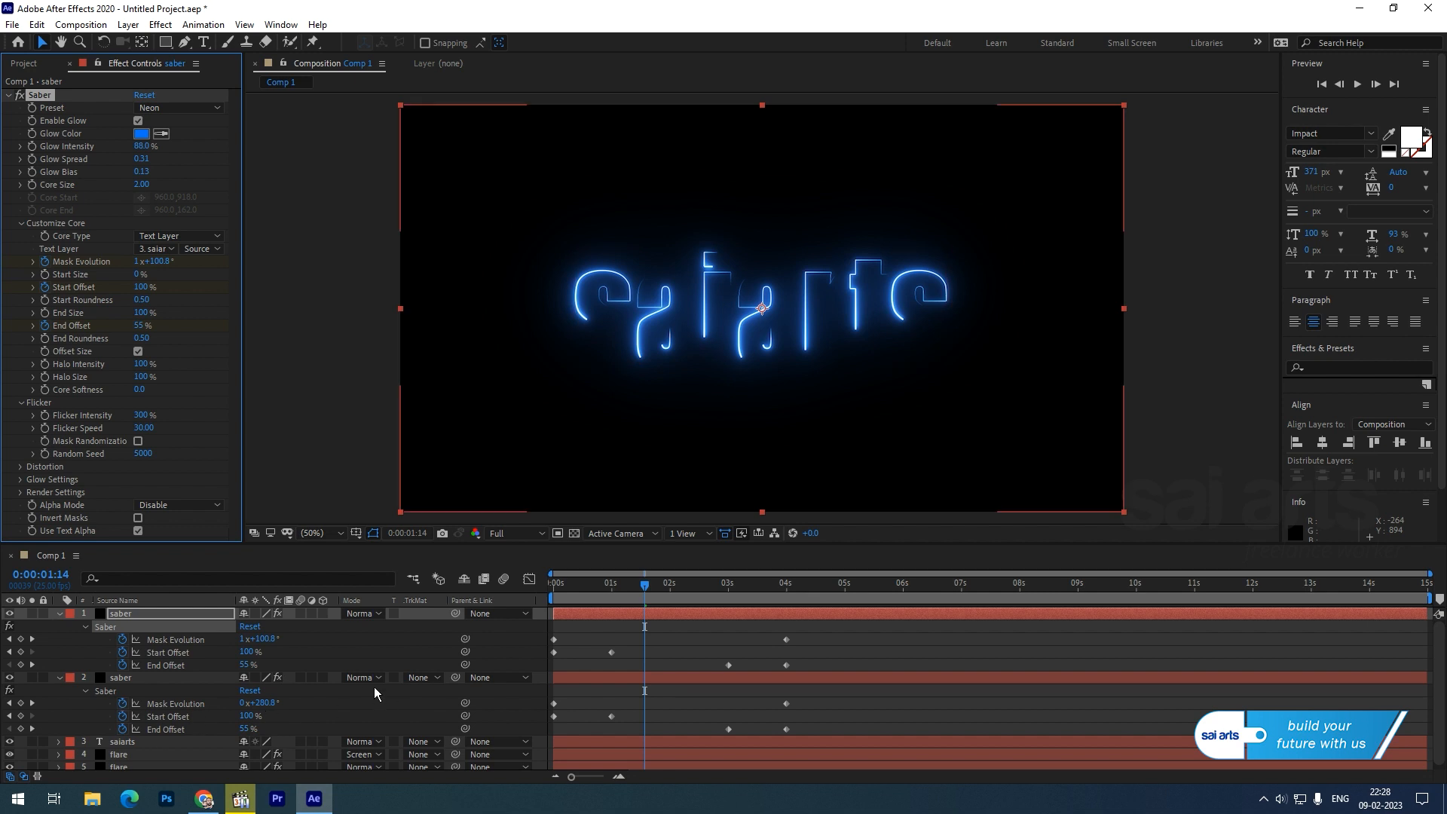
{"action": "key", "text": "space"}
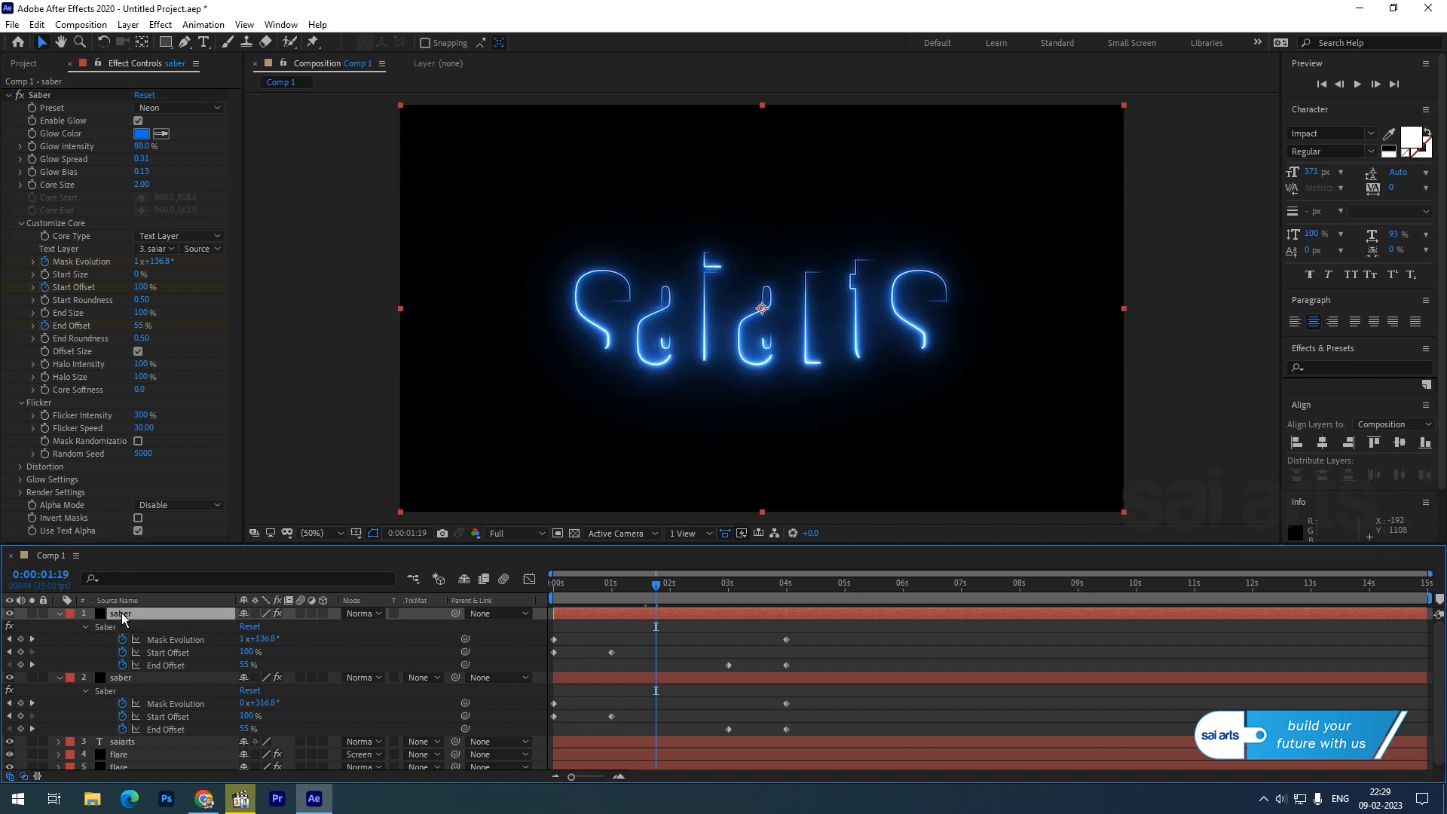
Step: Set the blending mode of both saber layers to Screen, scrubbing the timeline to check the combined outlines
{"action": "left_click", "coordinate": [376, 612]}
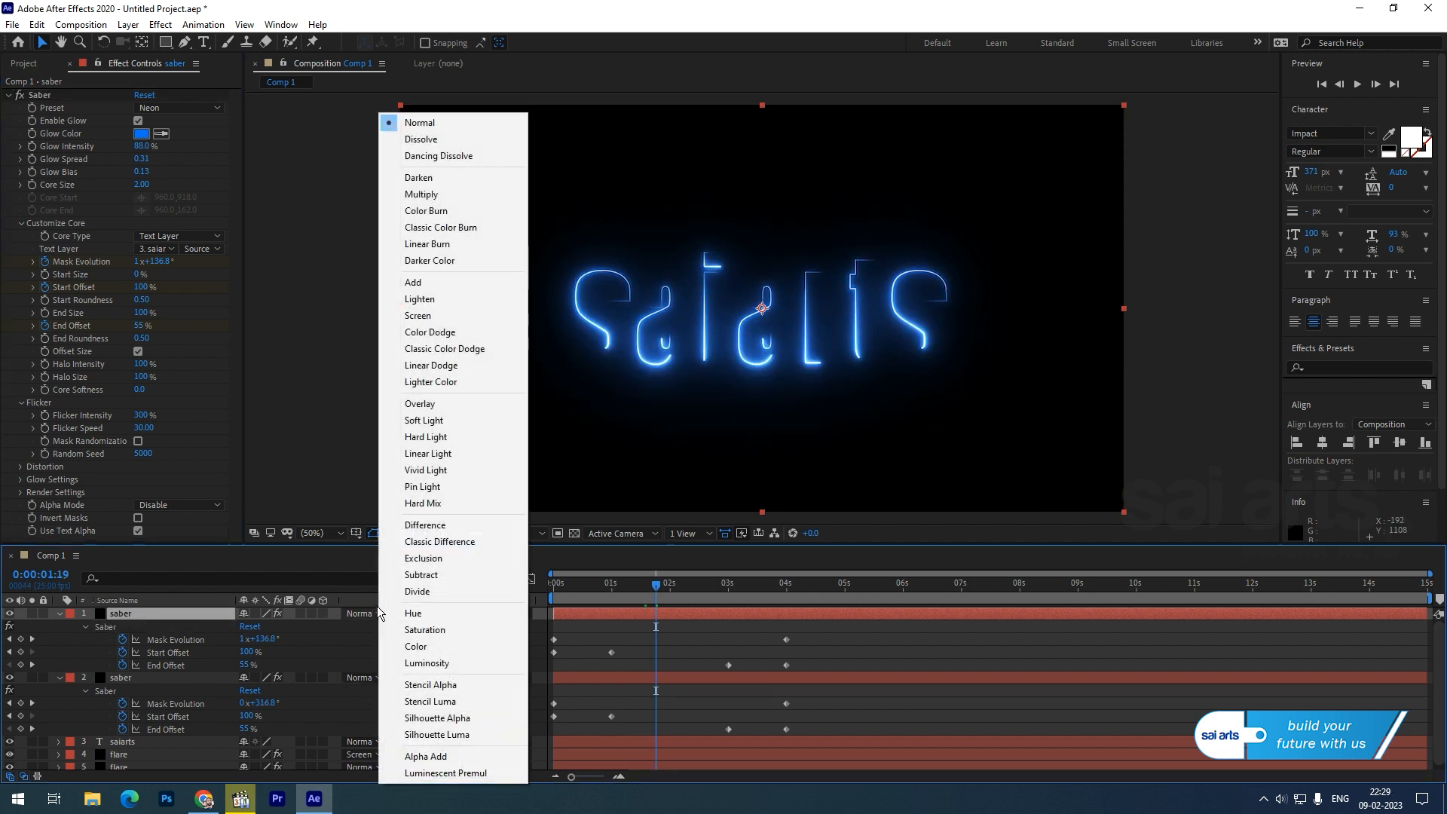
{"action": "left_click", "coordinate": [422, 316]}
{"action": "left_click_drag", "start_coordinate": [579, 580], "coordinate": [653, 597]}
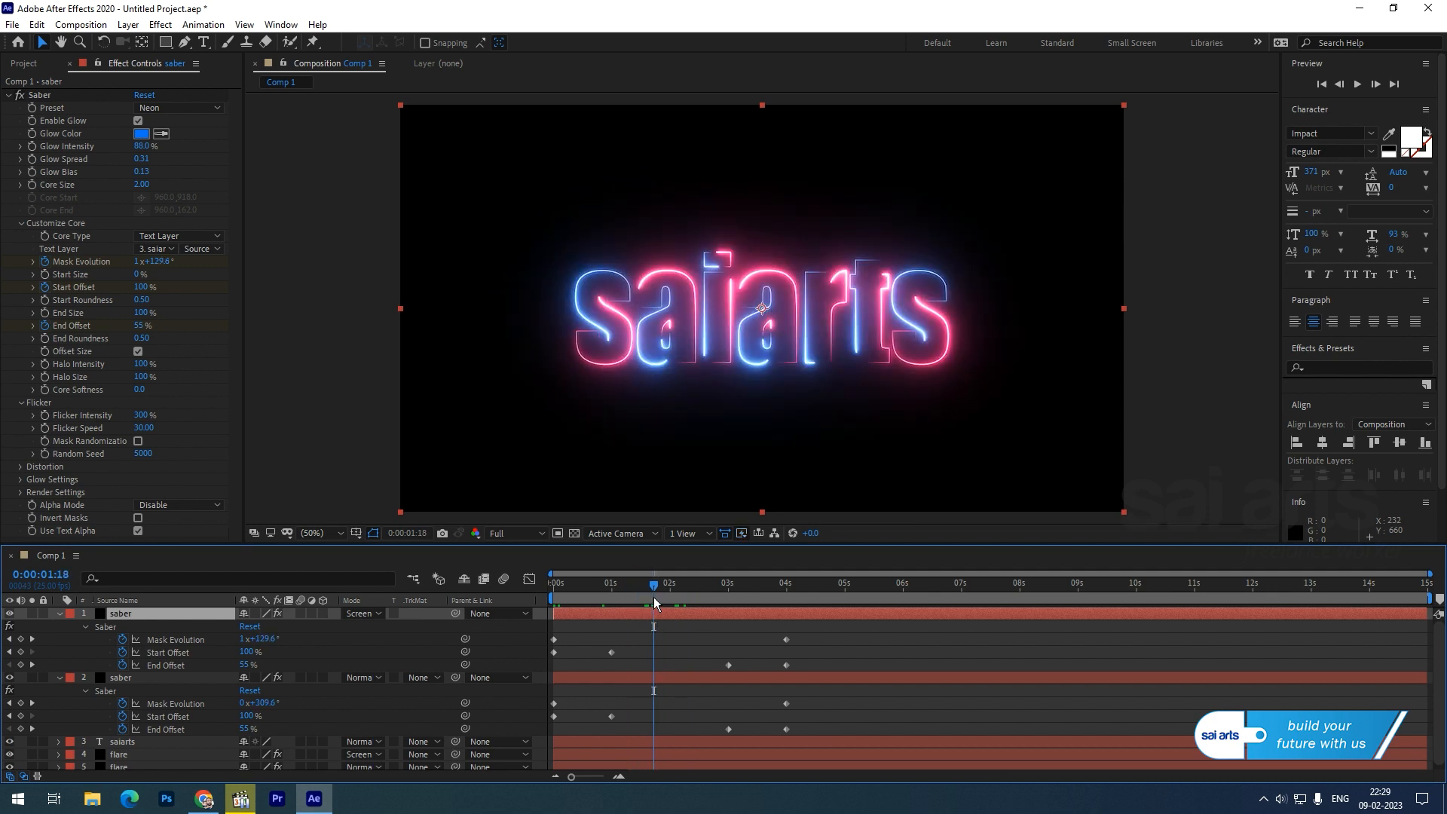
{"action": "left_click", "coordinate": [147, 680]}
{"action": "left_click", "coordinate": [375, 676]}
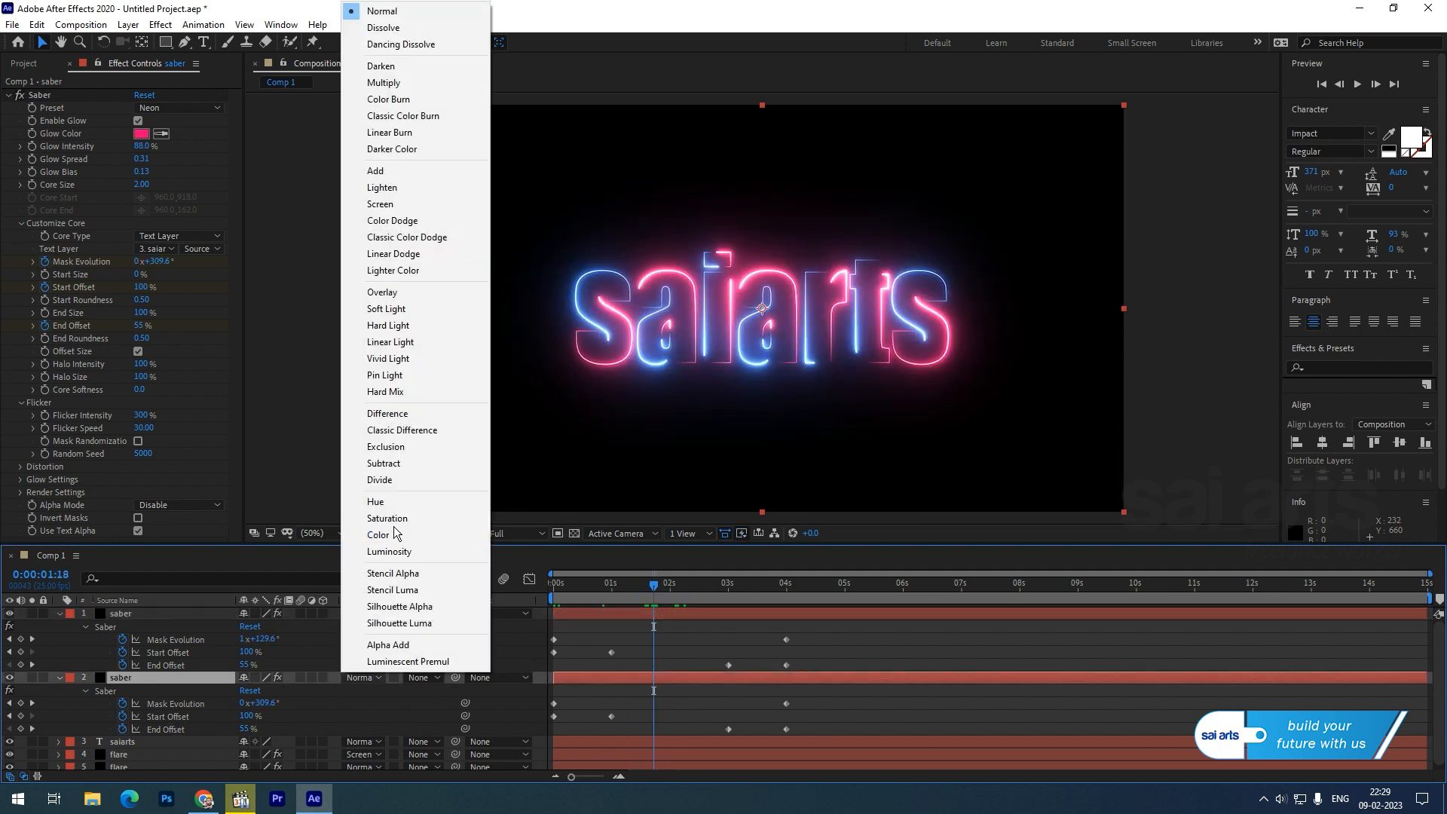
{"action": "left_click", "coordinate": [419, 204]}
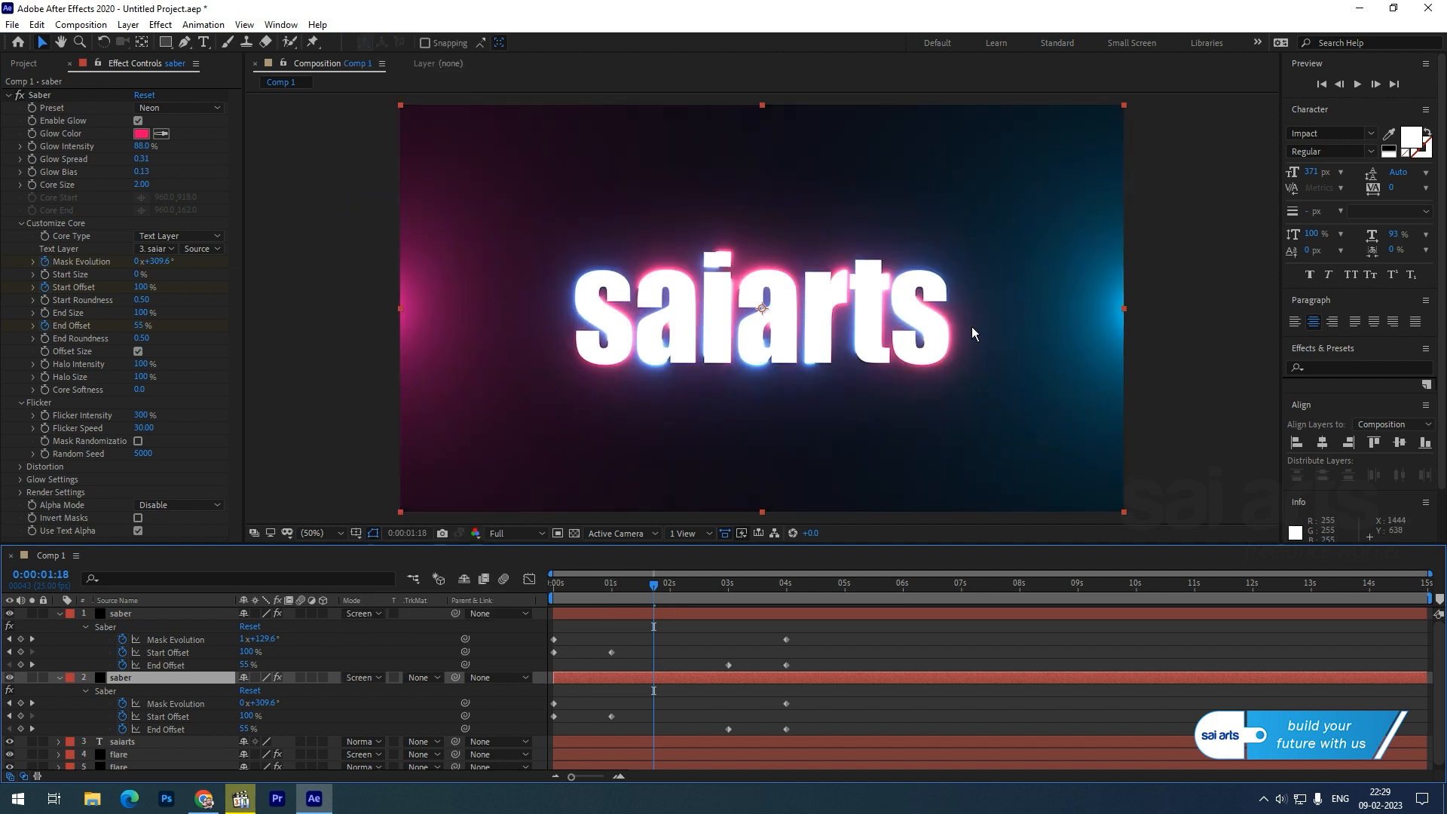
Step: Hide the saiarts text layer and preview the composition from the start
{"action": "left_click", "coordinate": [9, 742]}
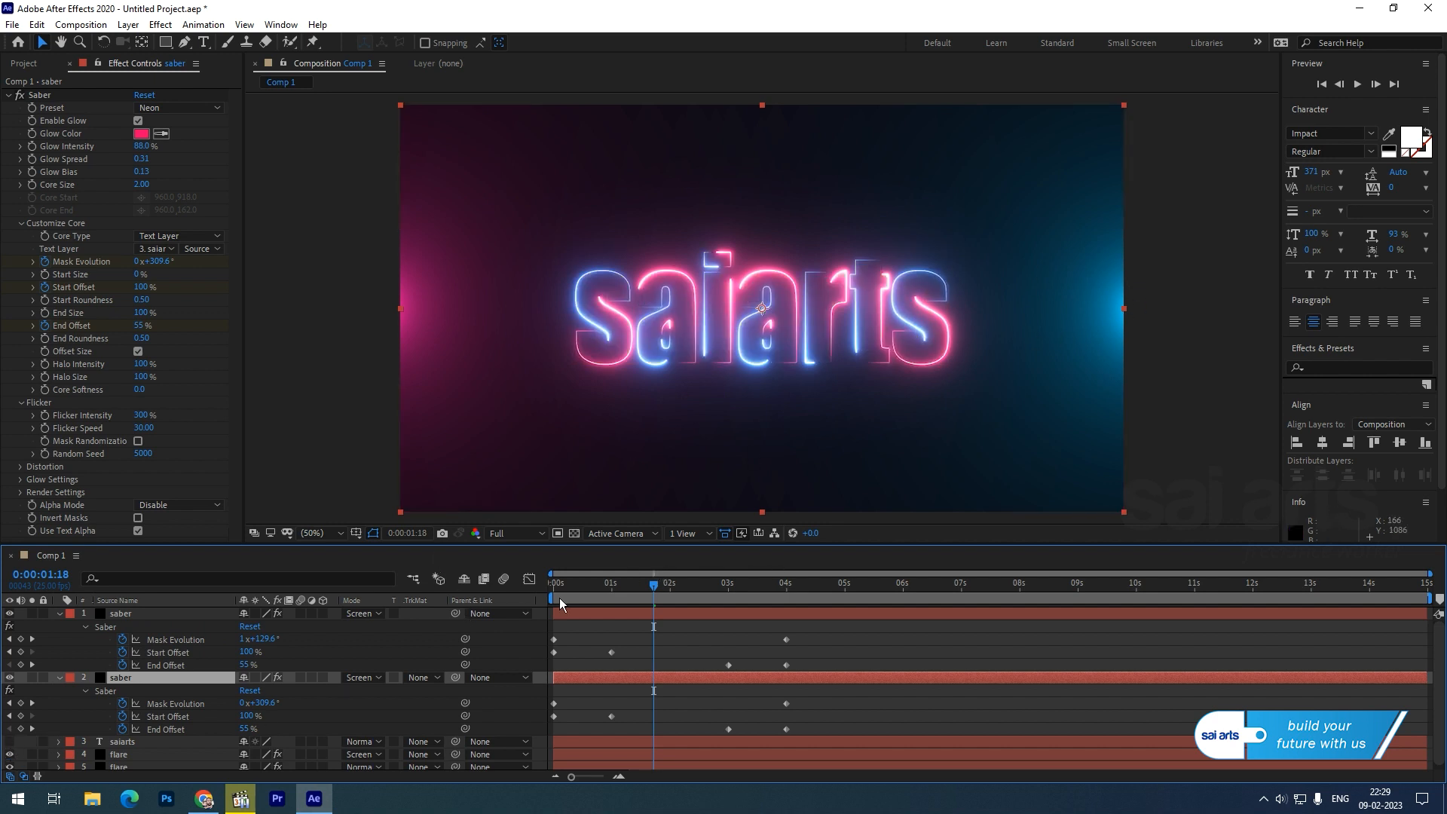
{"action": "left_click_drag", "start_coordinate": [573, 588], "coordinate": [381, 606]}
{"action": "key", "text": "space"}
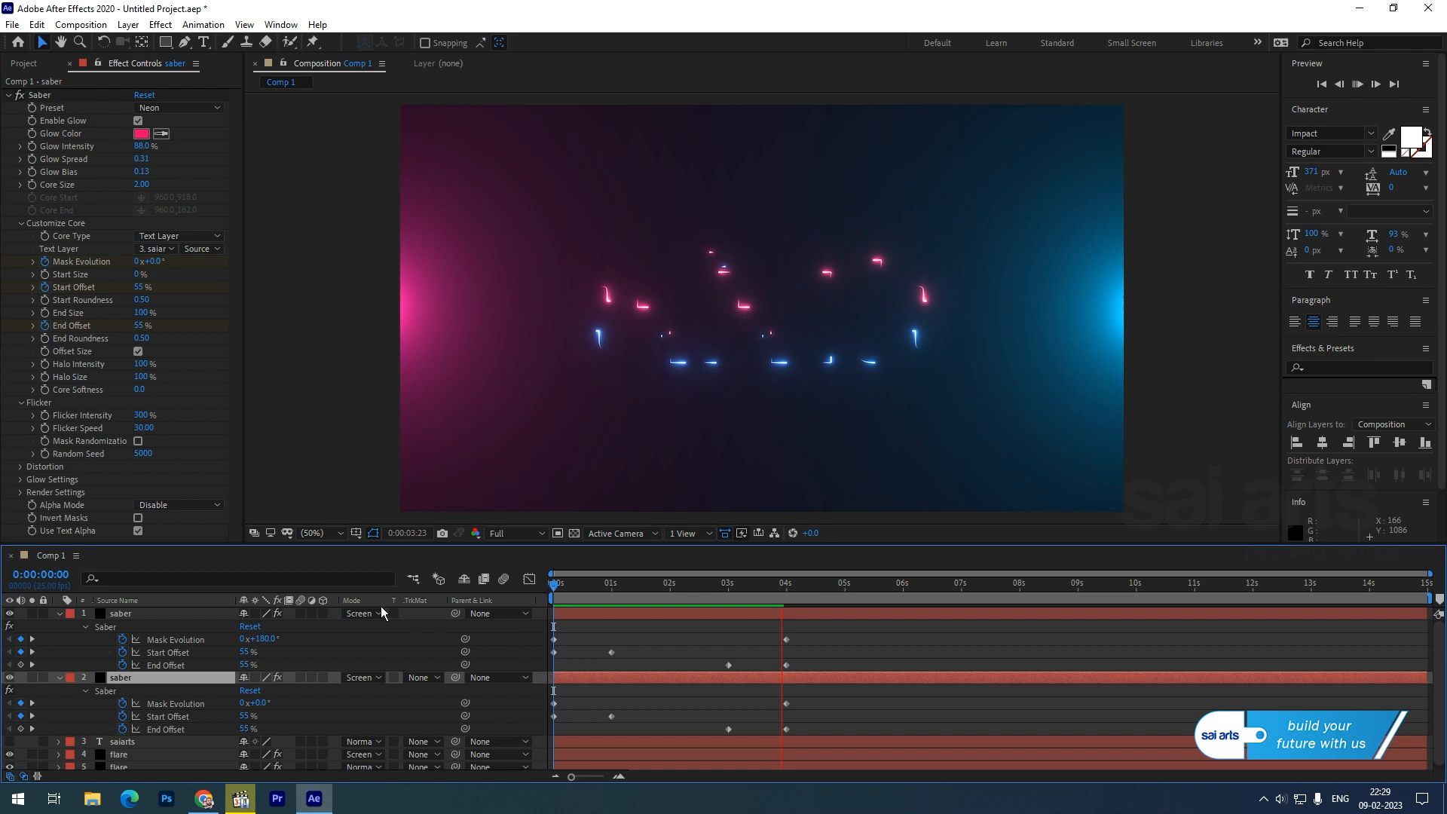
{"action": "key", "text": "space"}
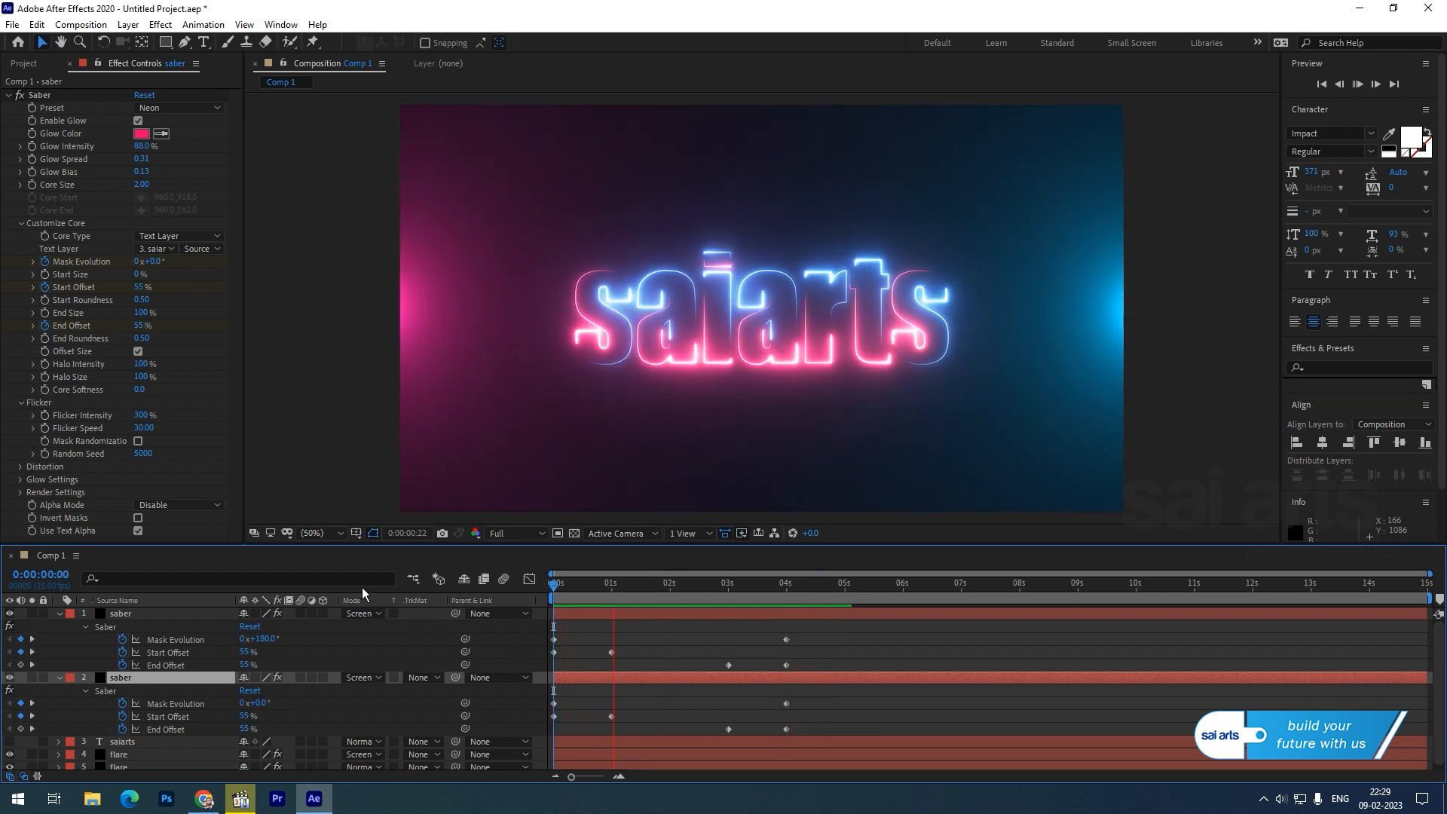
Step: Shorten the work area to end just after 4 seconds and preview it from the start
{"action": "left_click", "coordinate": [1428, 603]}
{"action": "left_click_drag", "start_coordinate": [1426, 598], "coordinate": [798, 598]}
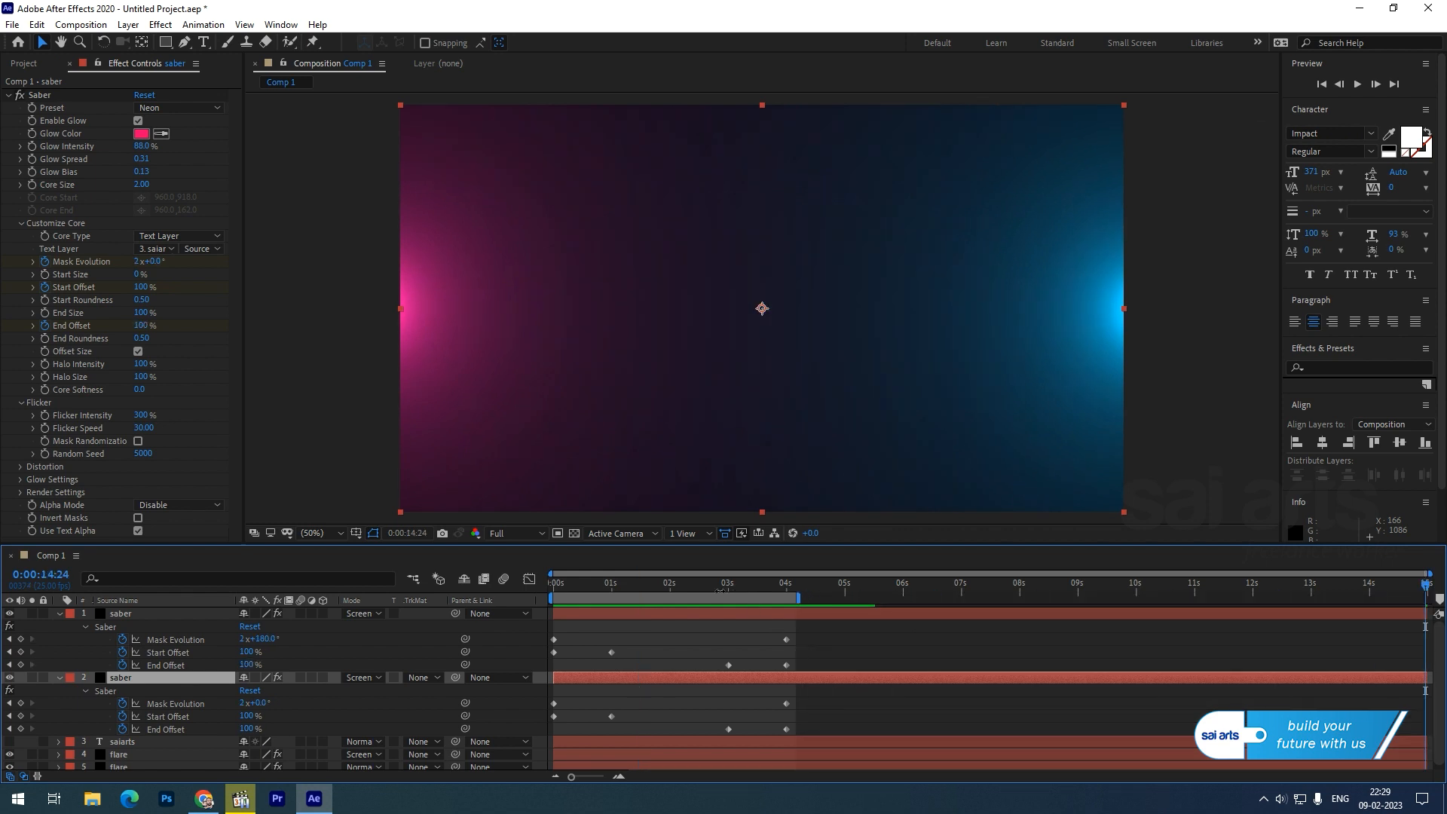
{"action": "left_click", "coordinate": [564, 587]}
{"action": "key", "text": "space"}
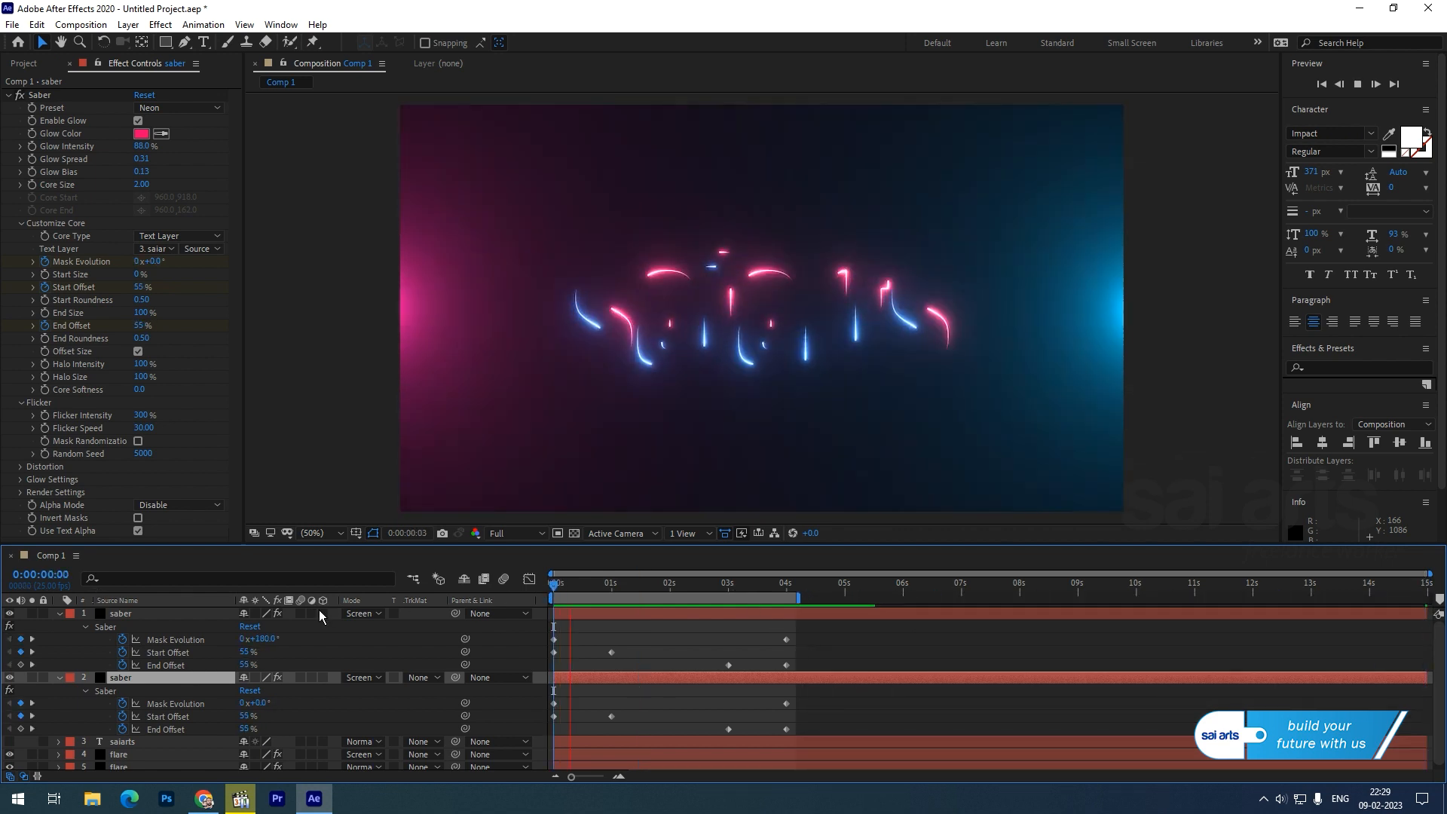